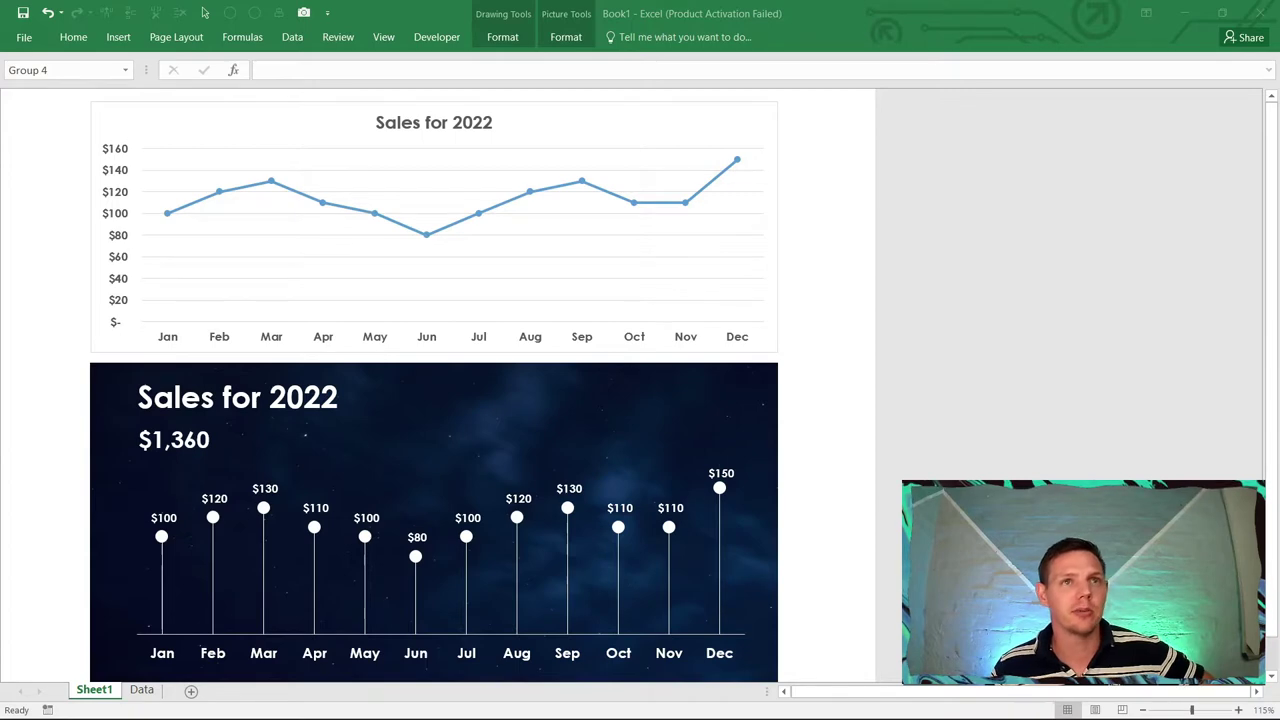
pyautogui.click(246, 123)
pyautogui.click(244, 120)
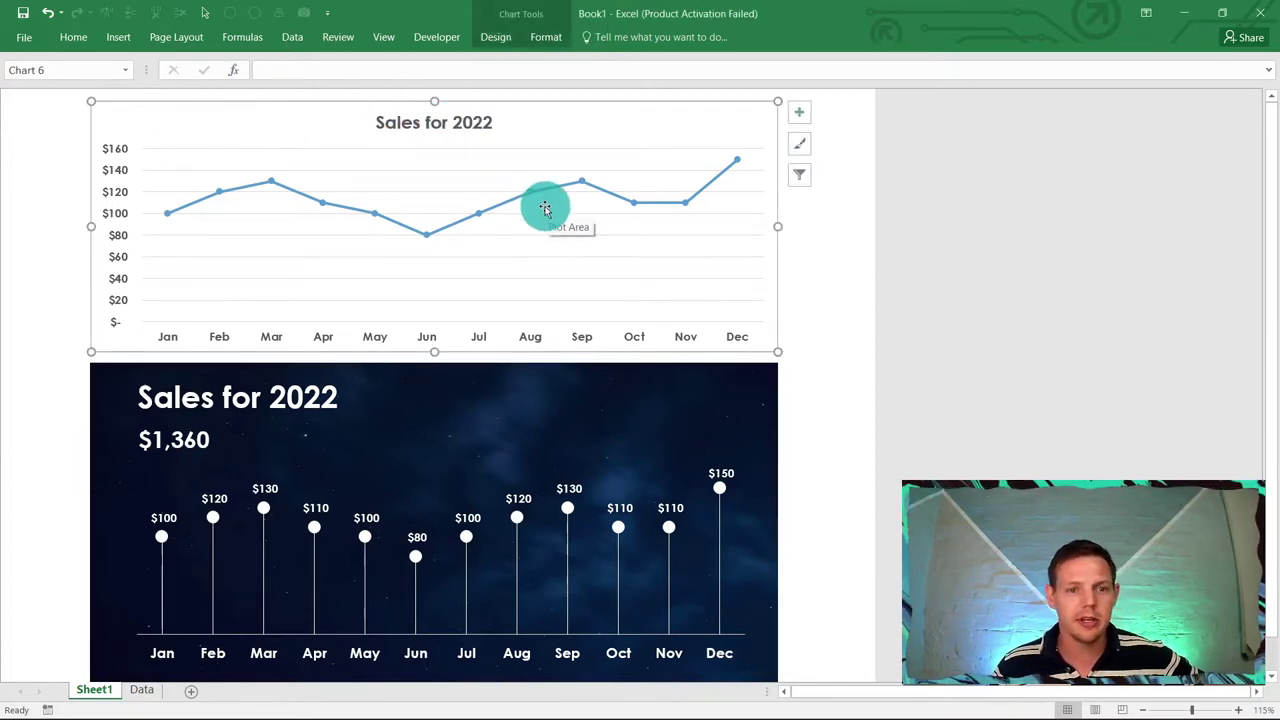
pyautogui.click(757, 400)
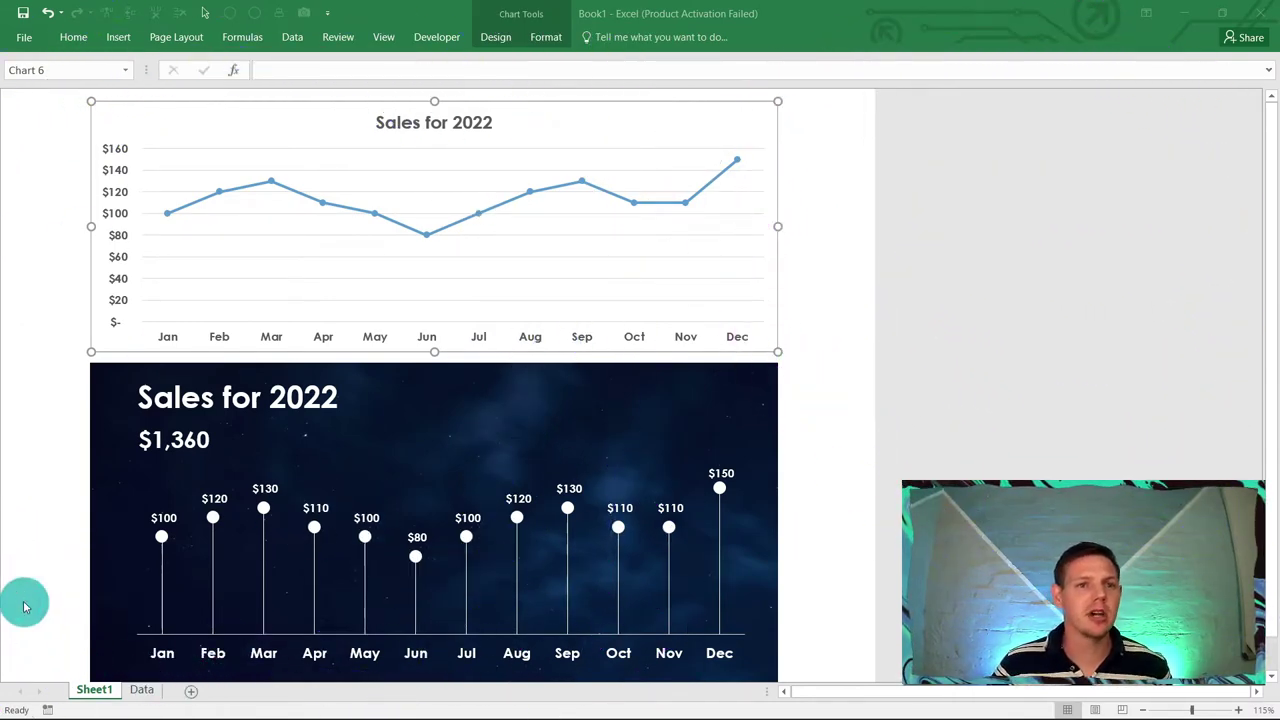
# Step: Switch to the Level up your Graphs workbook and rename Sheet1 as Data
pyautogui.hotkey('alt', 'Tab')
pyautogui.hotkey('alt', 'Tab')
pyautogui.hotkey('alt', 'Tab')
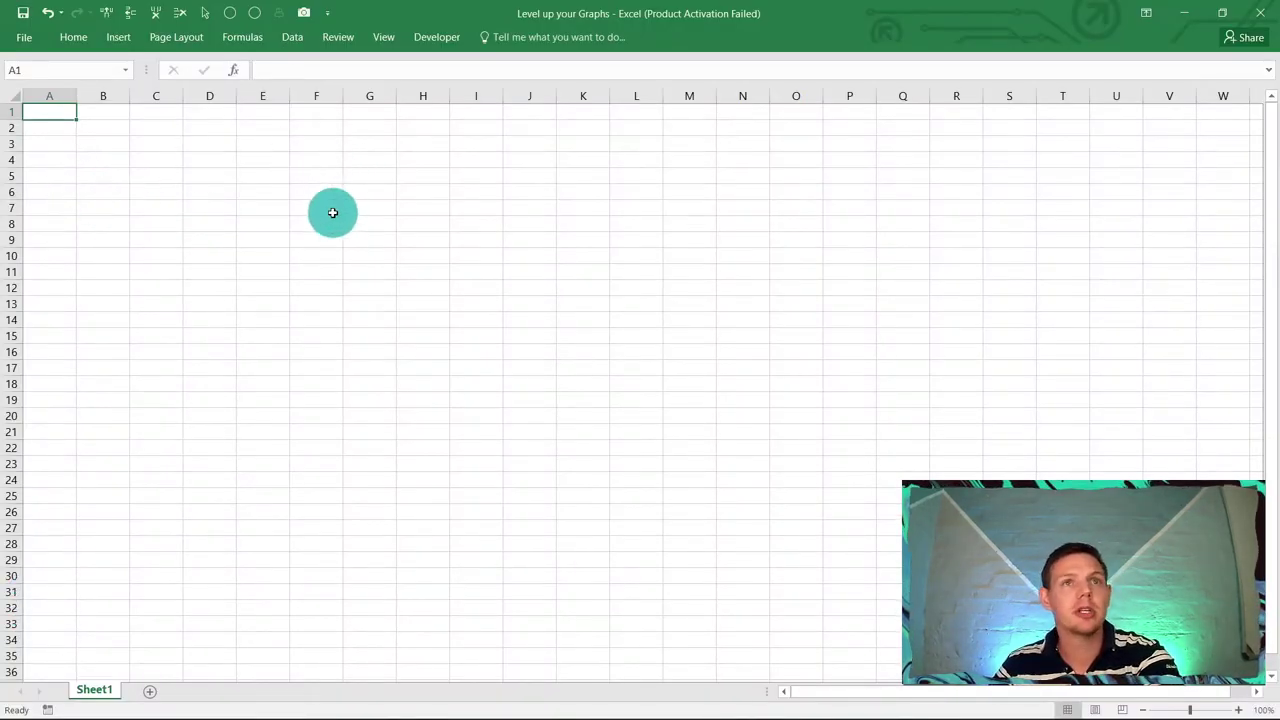
pyautogui.scroll(4, 333, 214)
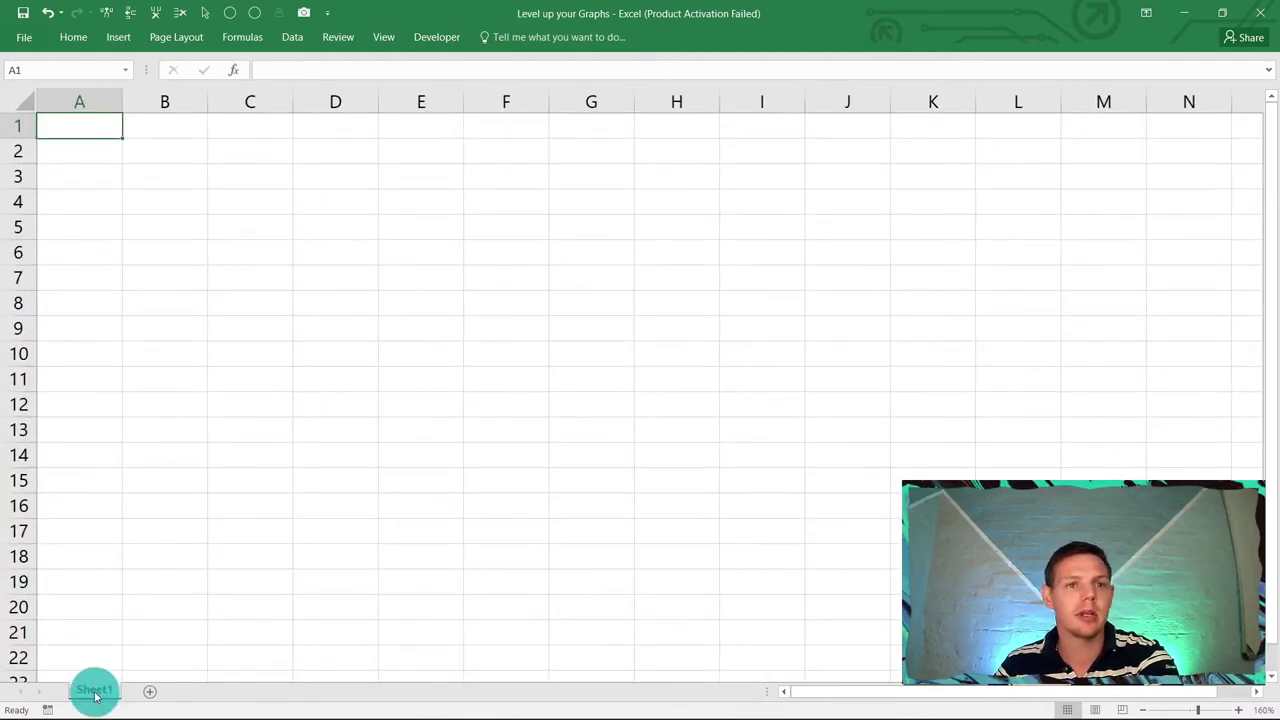
pyautogui.moveTo(143, 690)
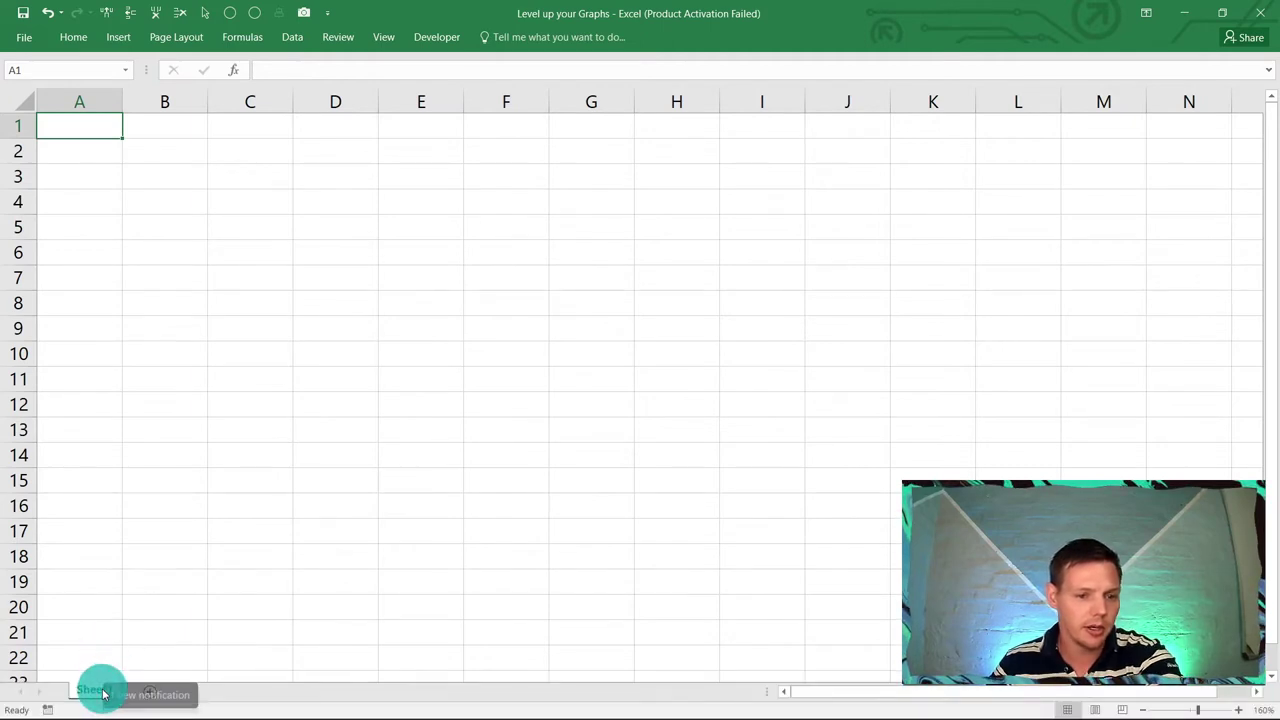
pyautogui.doubleClick(94, 690)
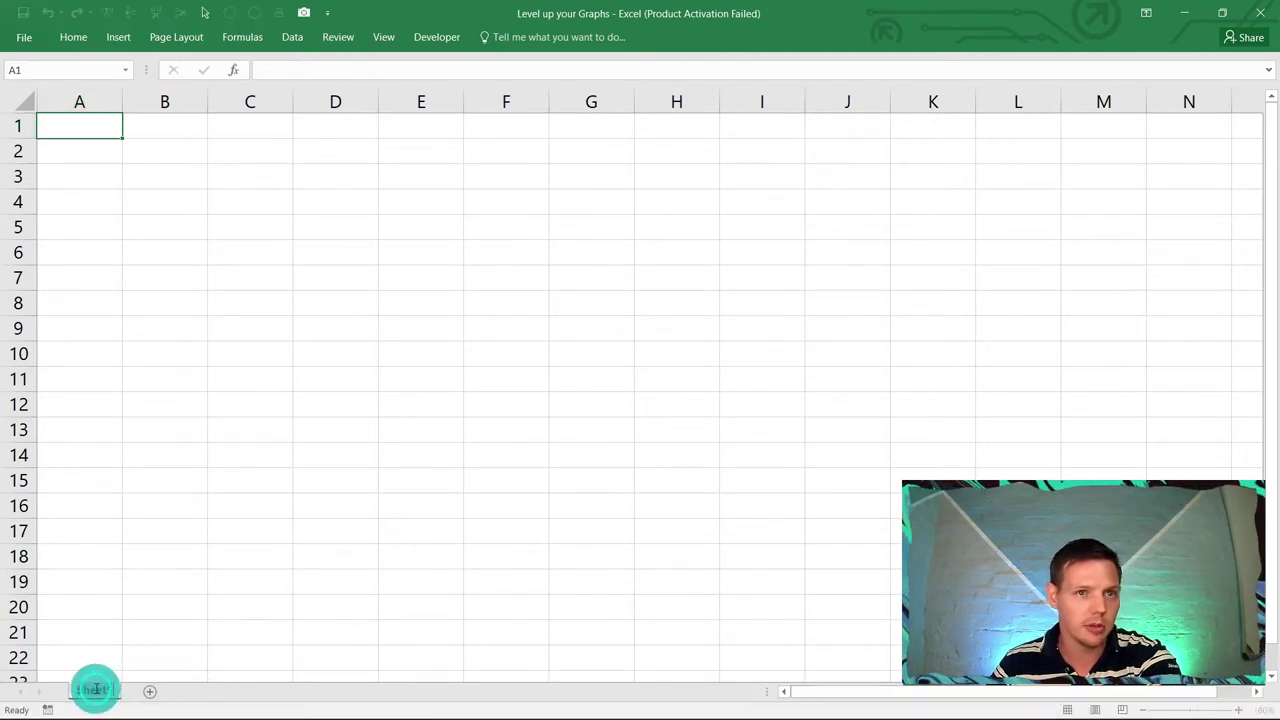
pyautogui.write('Data')
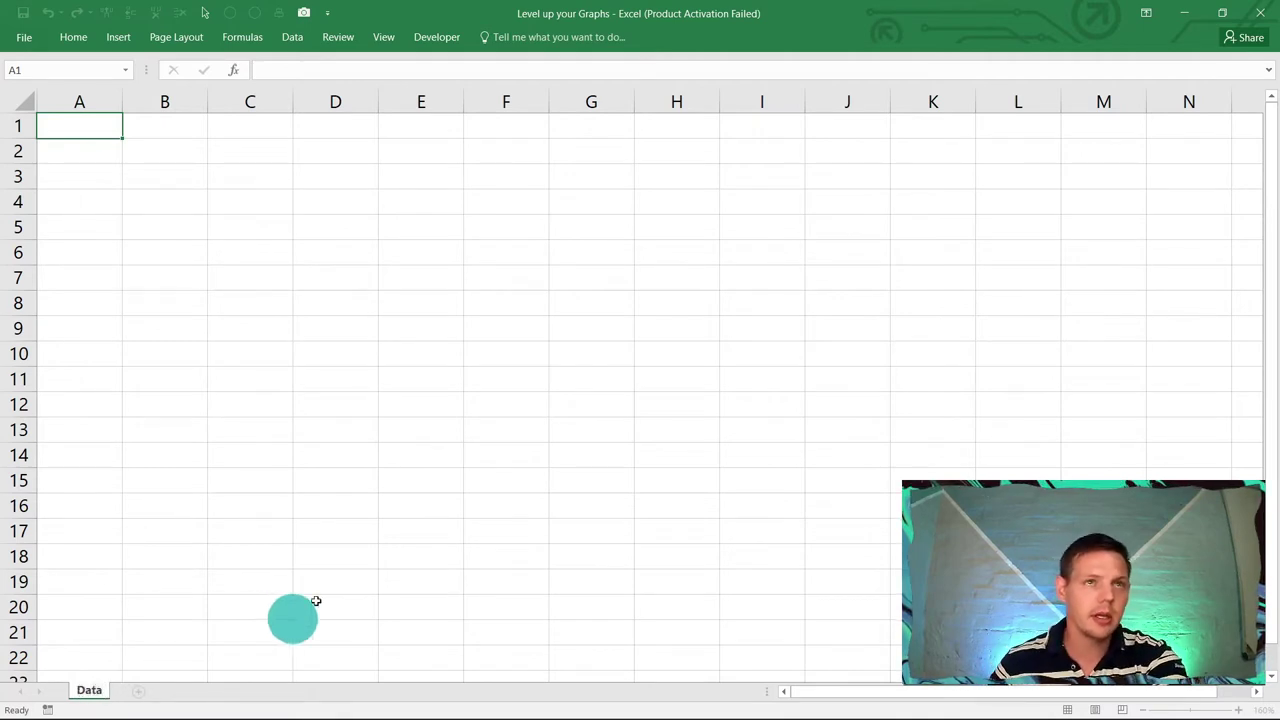
pyautogui.click(296, 383)
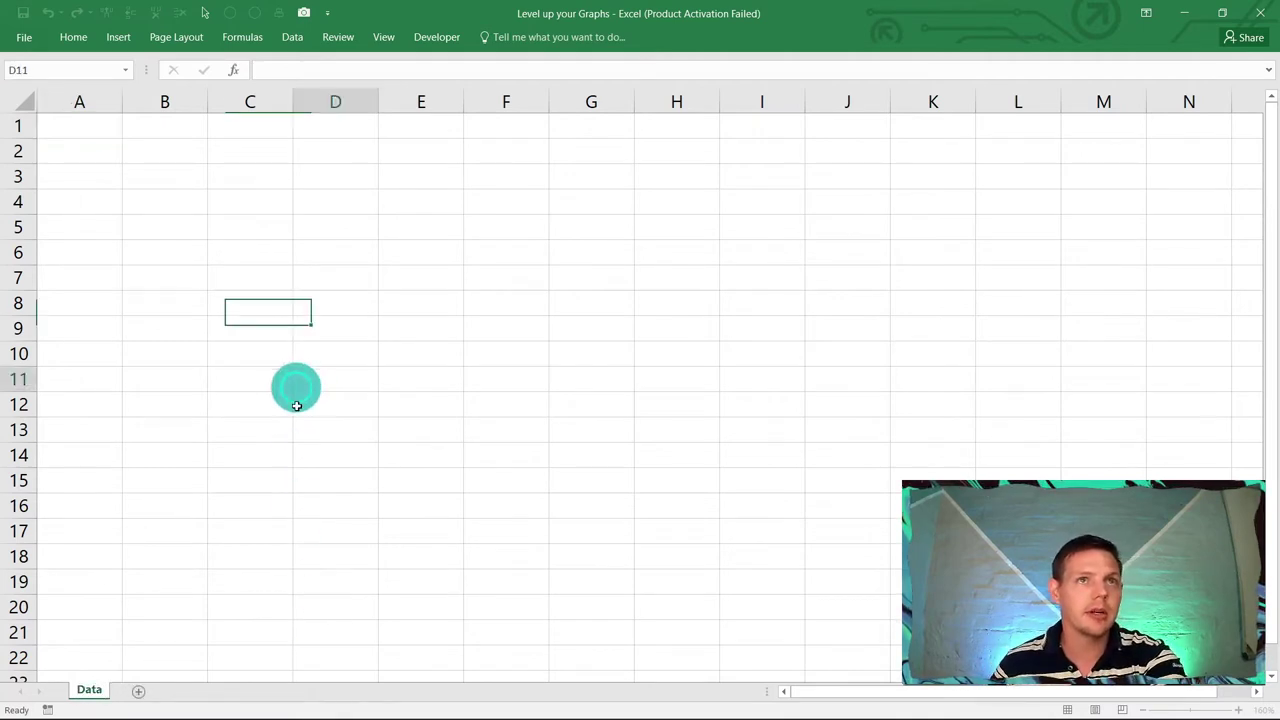
# Step: Enter the heading "Sales for 2022" in cell A1 and fit column A's width to it
pyautogui.click(110, 128)
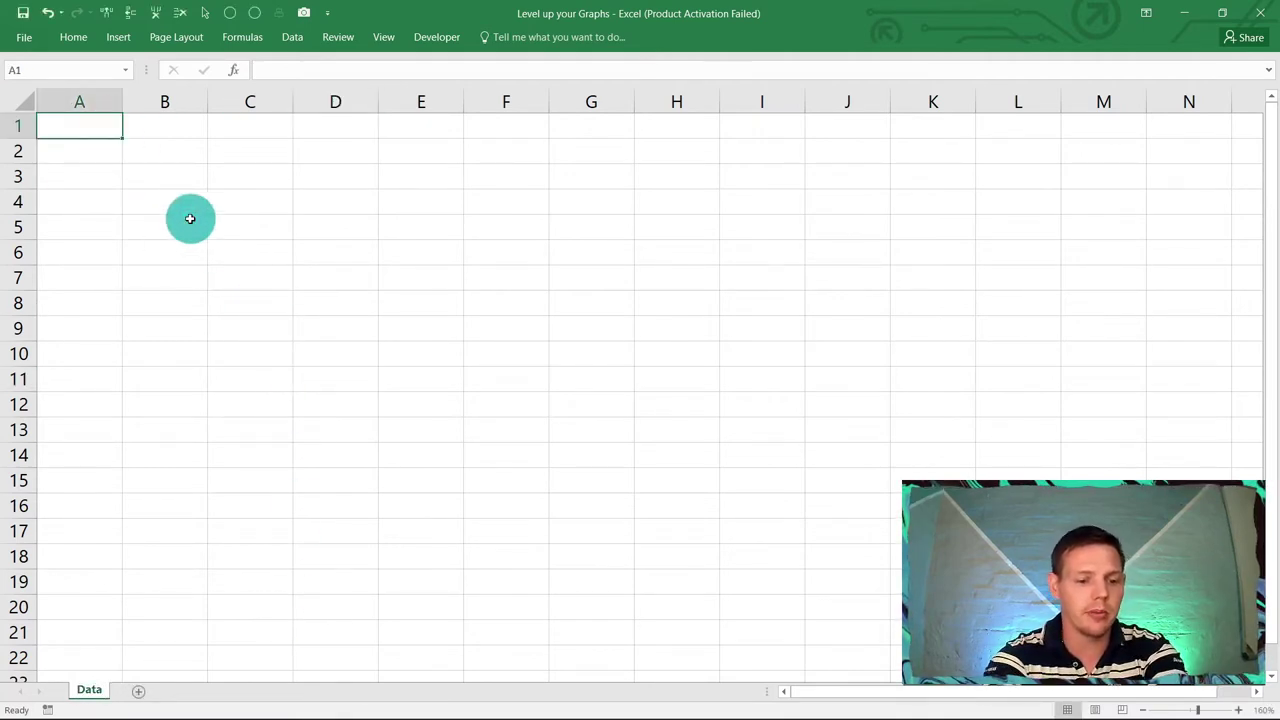
pyautogui.write('Sales for 2022')
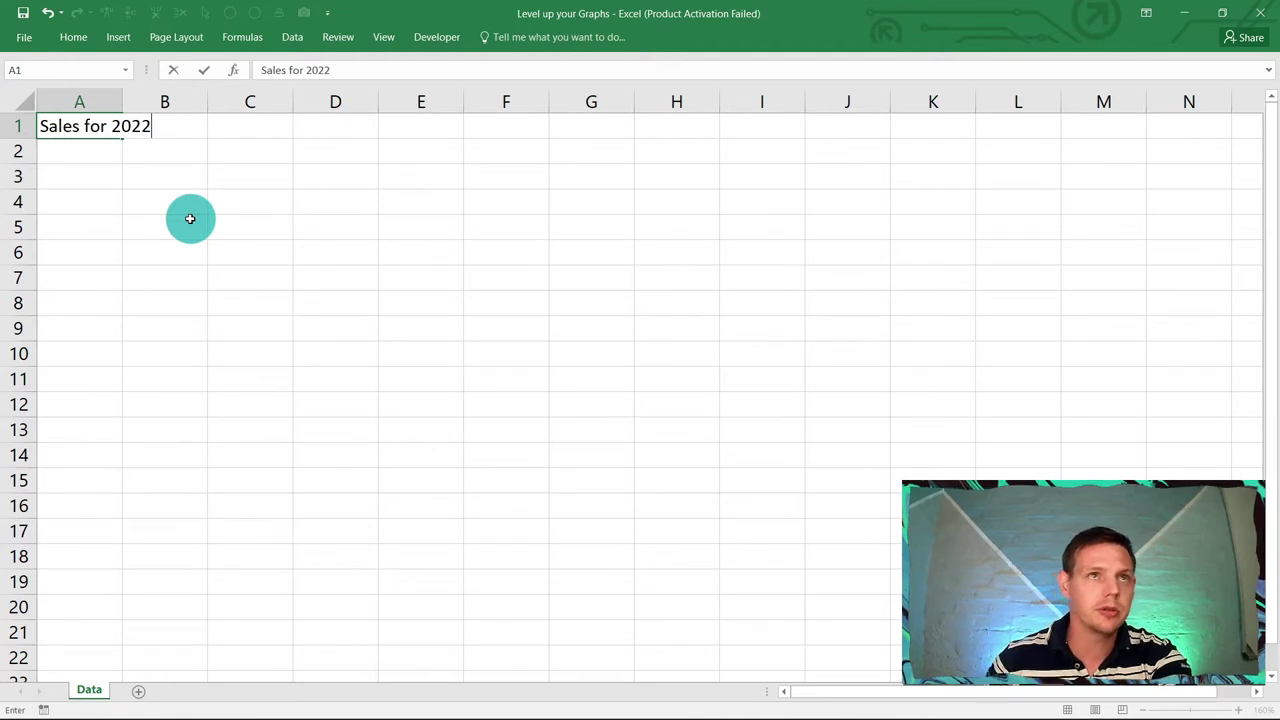
pyautogui.click(234, 250)
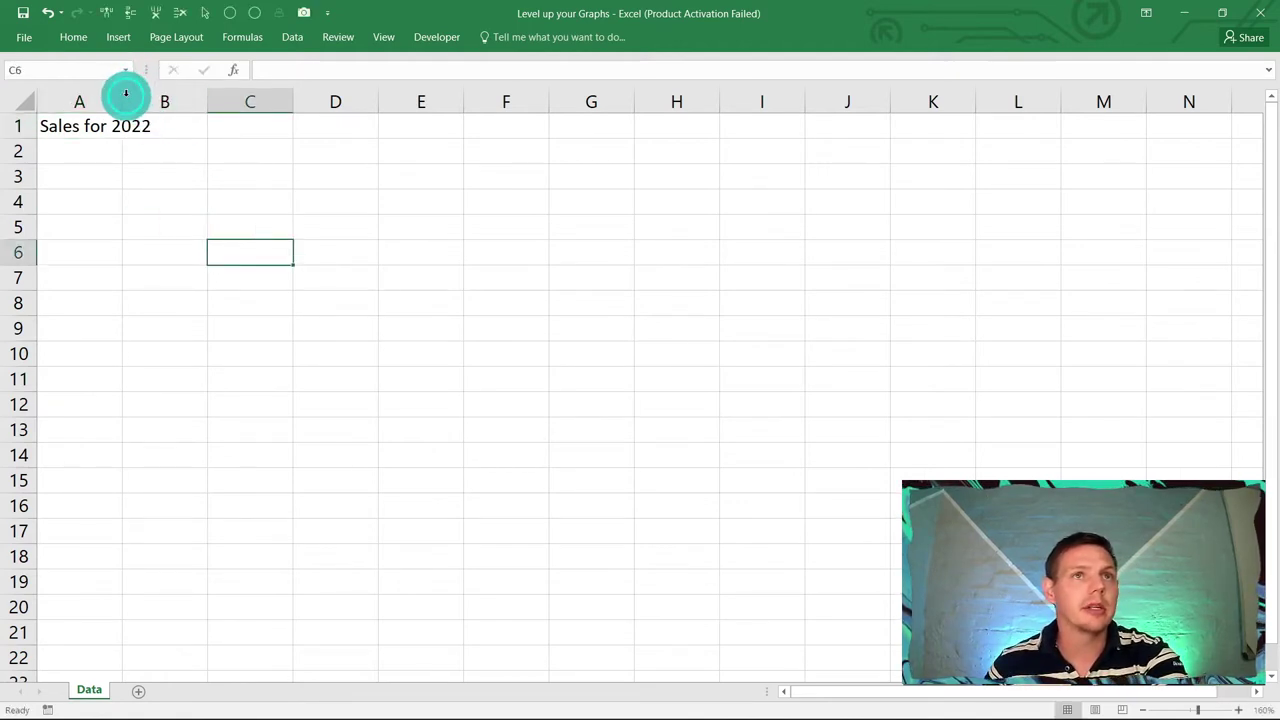
pyautogui.doubleClick(126, 93)
# Step: Enter Jan in A2 and fill the month series down to Dec in A13
pyautogui.click(111, 150)
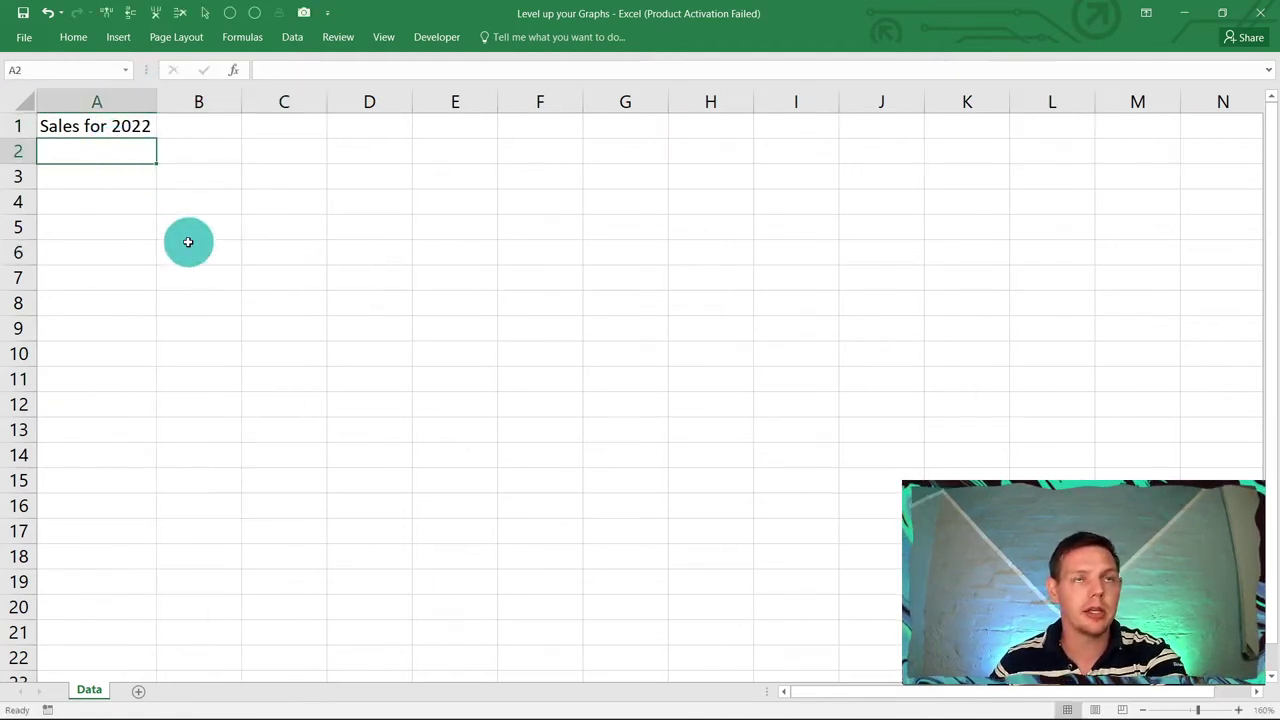
pyautogui.write('Jan')
pyautogui.press('Return')
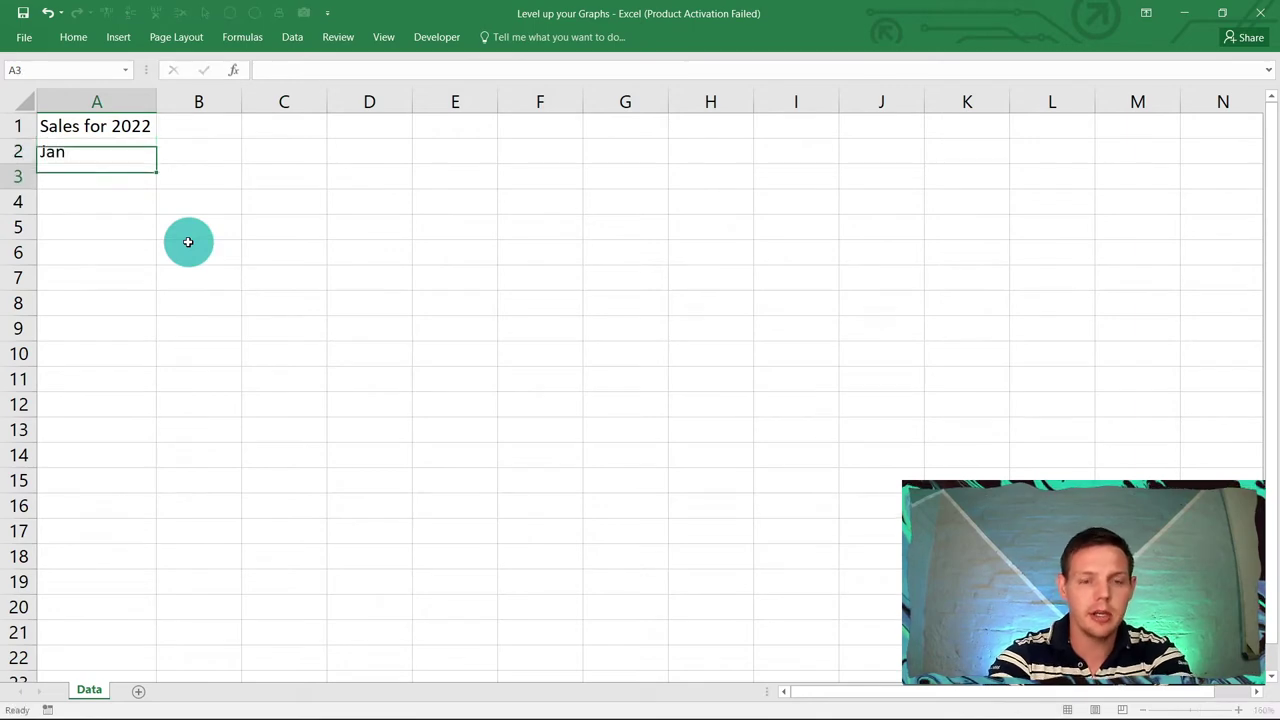
pyautogui.click(131, 151)
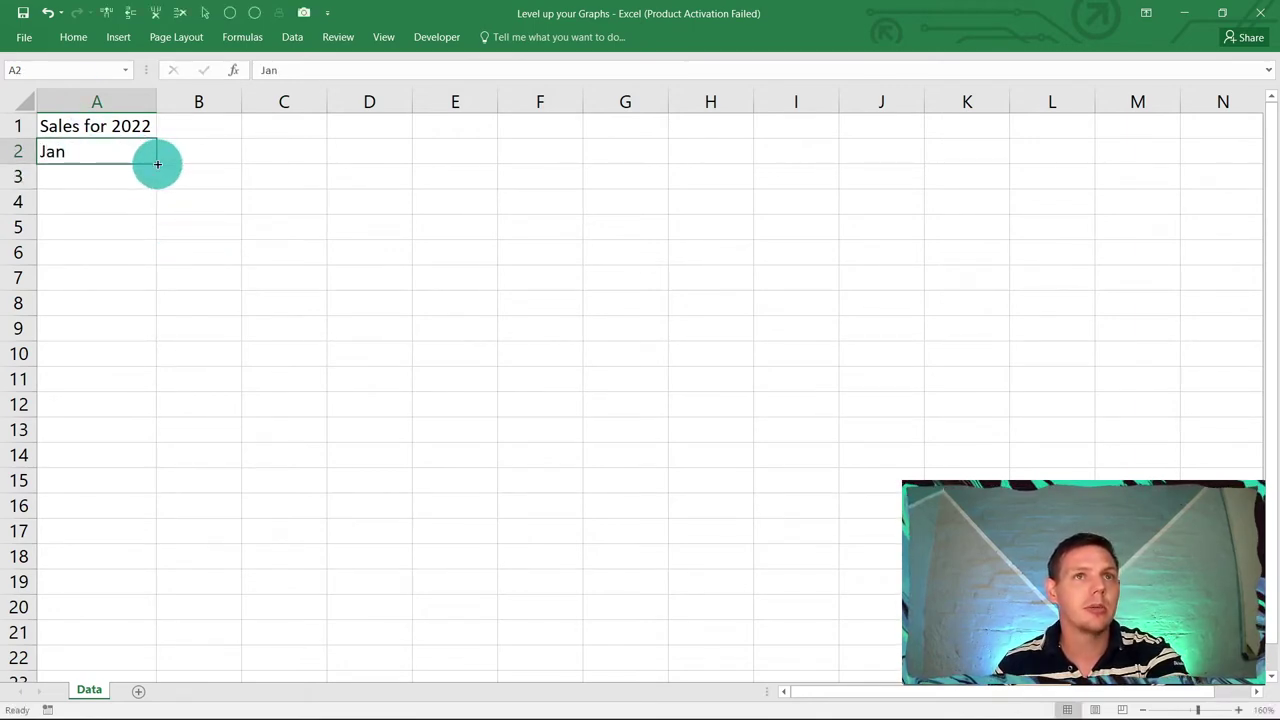
pyautogui.moveTo(157, 164); pyautogui.dragTo(163, 451)
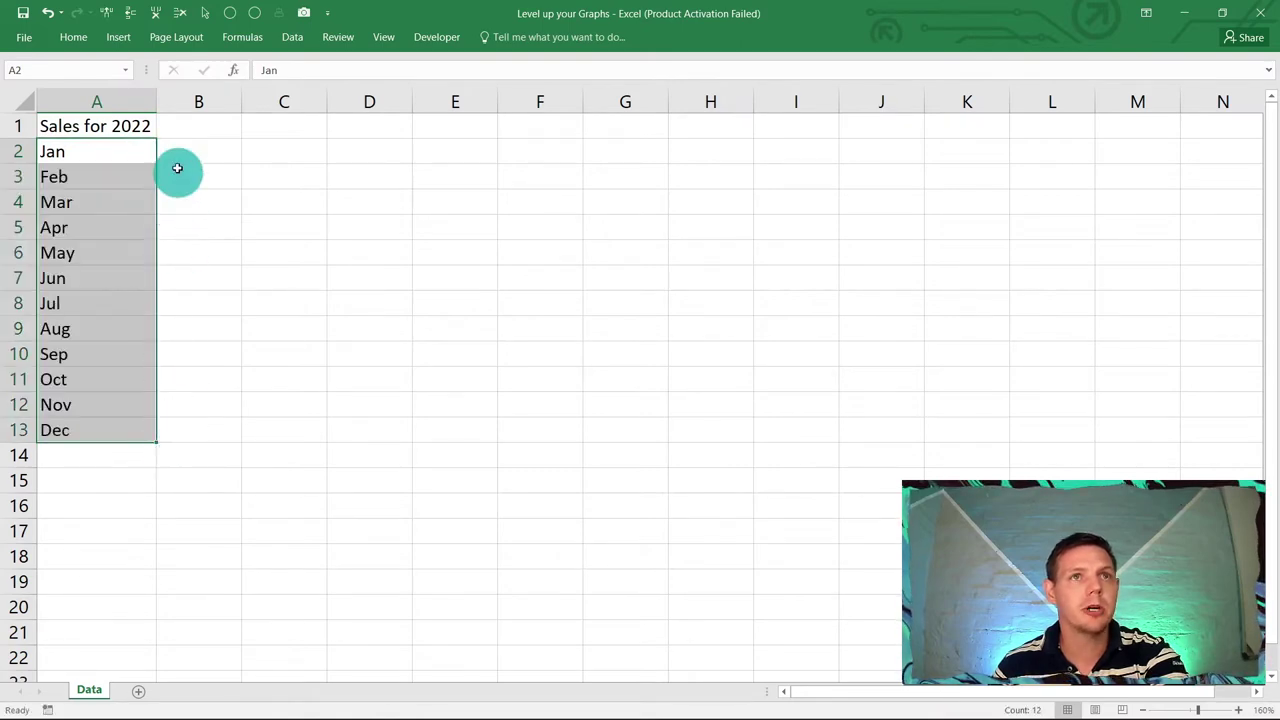
# Step: Enter the heading Amount in B1 and the January to April amounts 100, 110, 120 and 130 below it
pyautogui.click(189, 126)
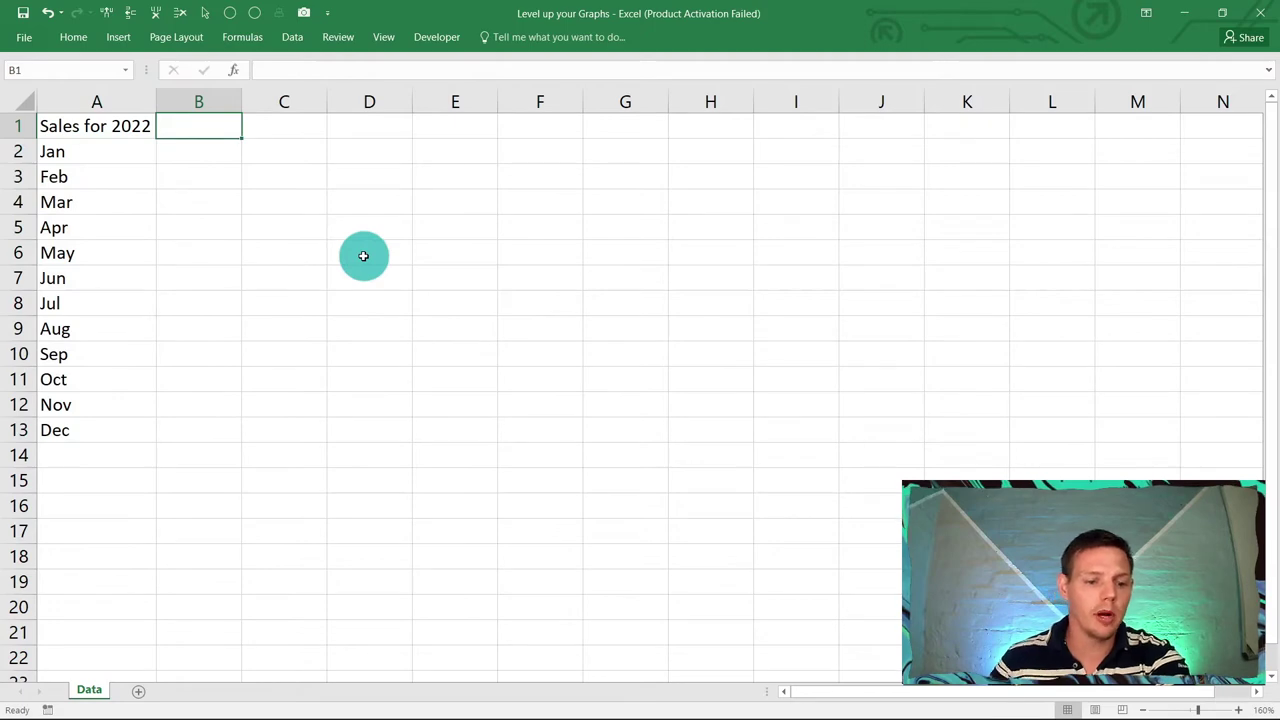
pyautogui.write('Amount')
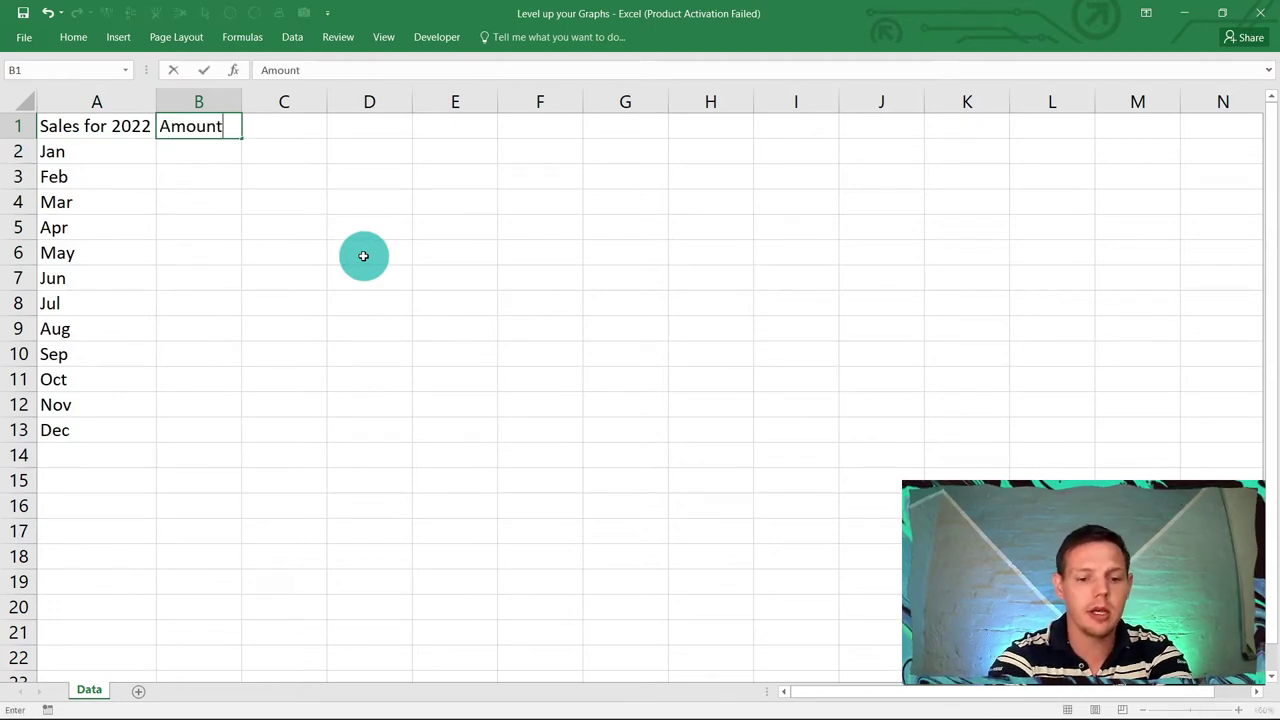
pyautogui.press('Return')
pyautogui.write('100')
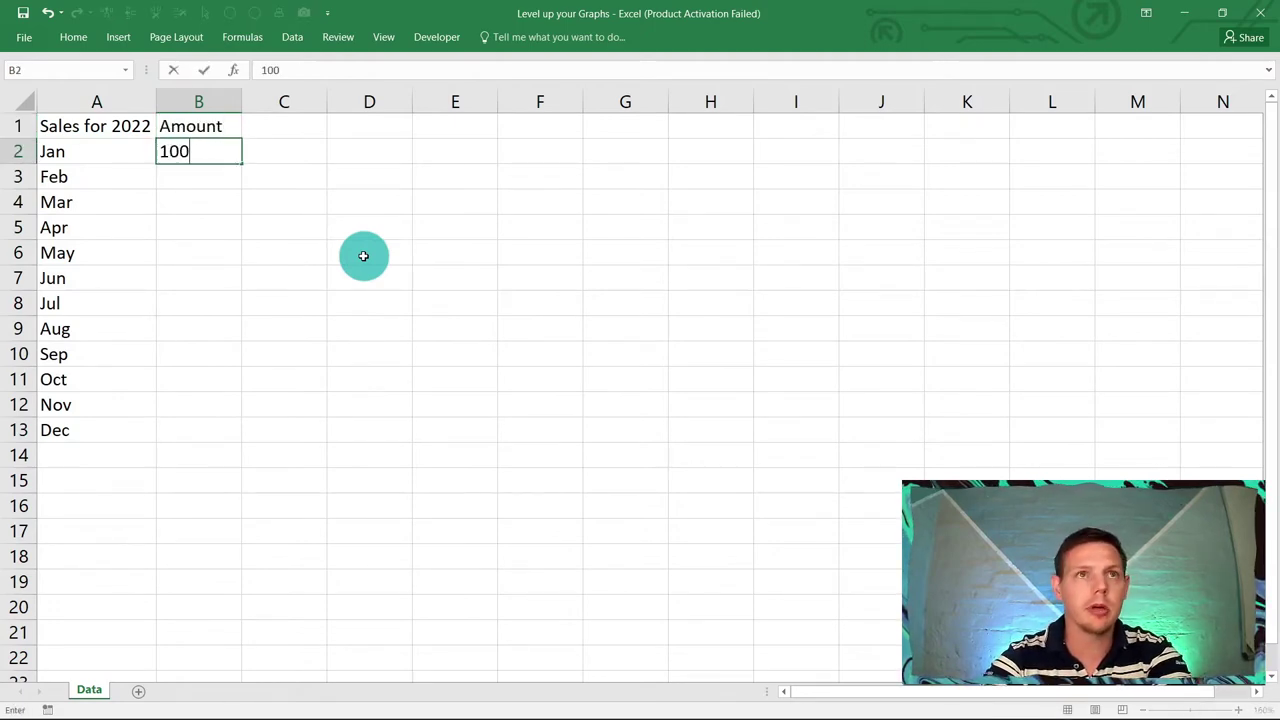
pyautogui.press('Return')
pyautogui.write('110')
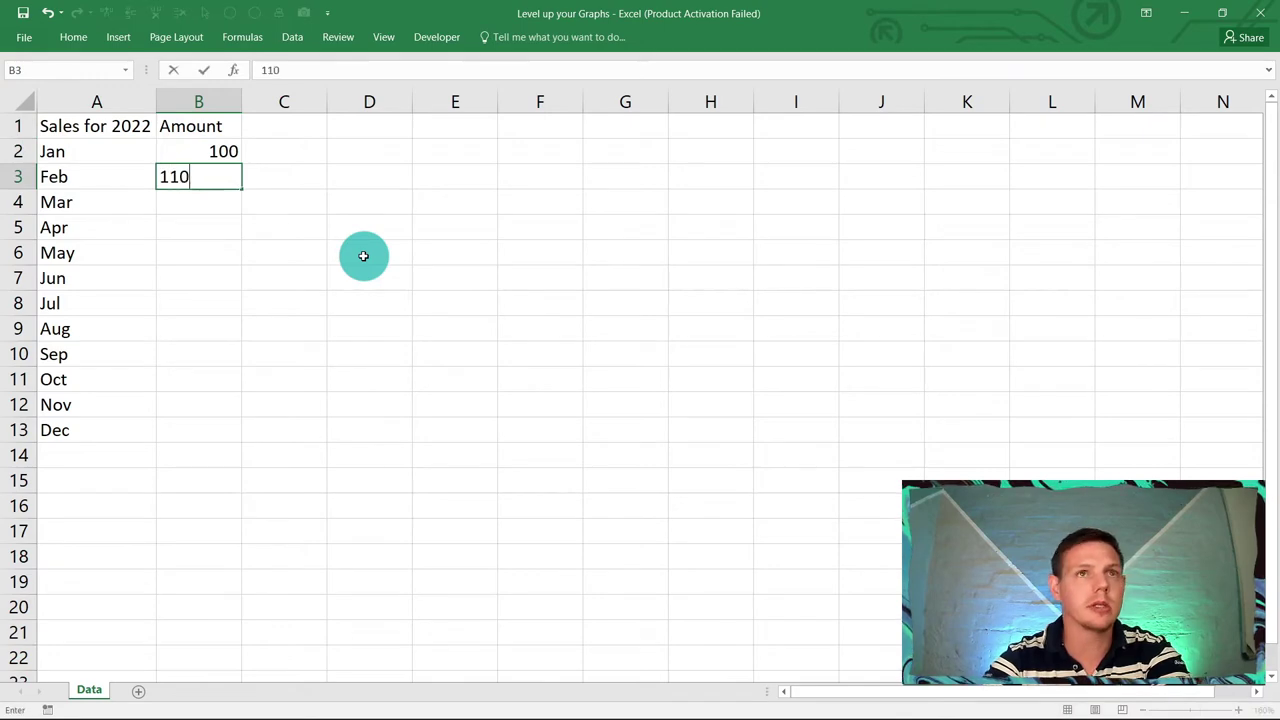
pyautogui.press('Return')
pyautogui.write('120')
pyautogui.press('Return')
pyautogui.write('13')
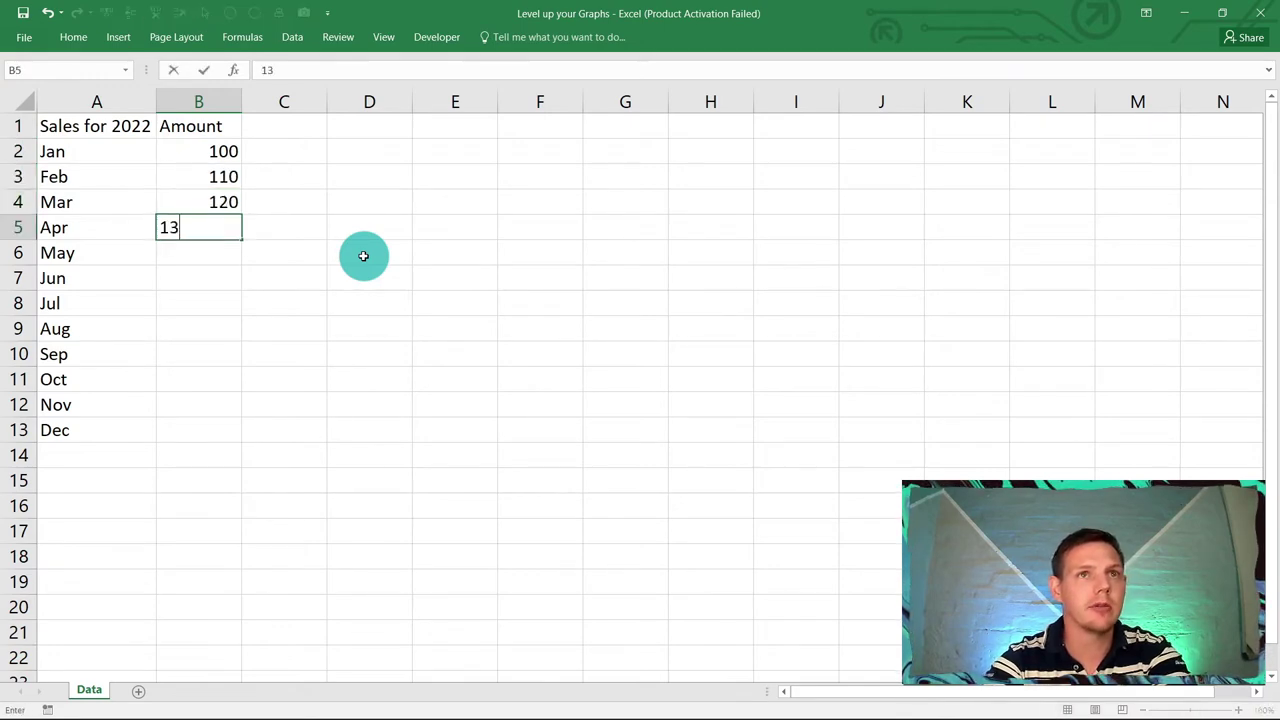
pyautogui.press('Return')
pyautogui.press('Up')
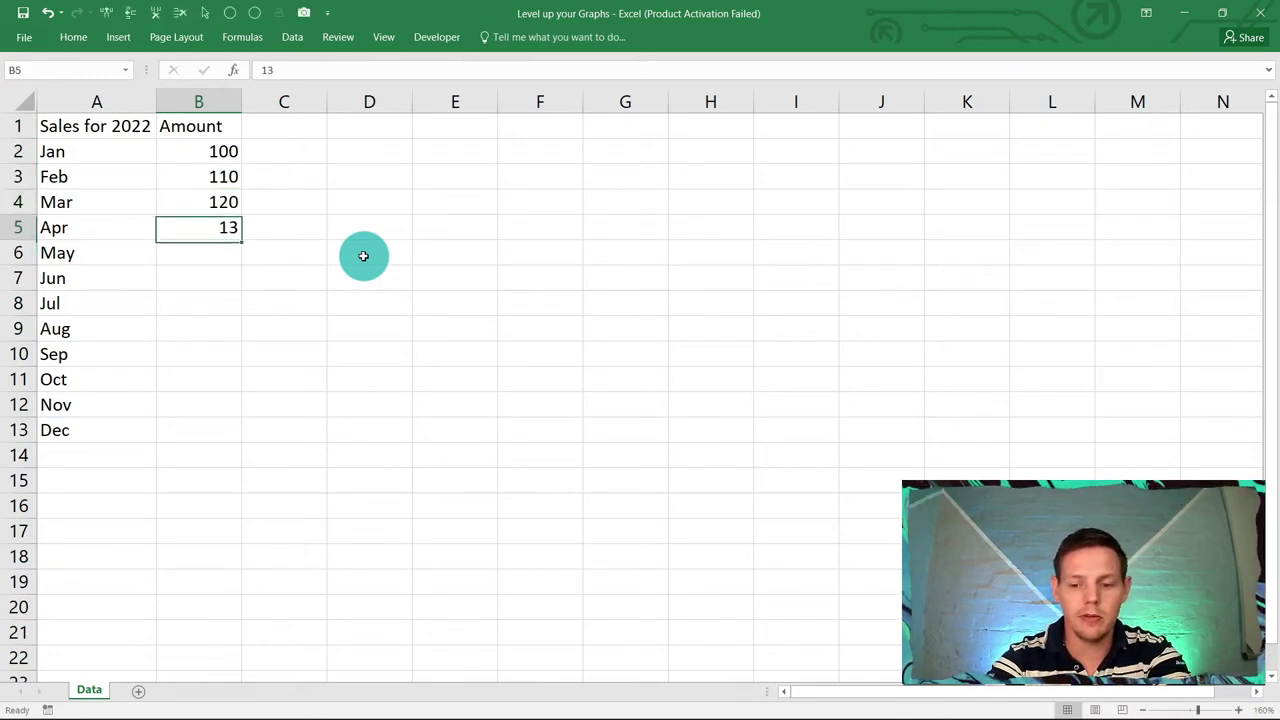
pyautogui.write('1')
pyautogui.press('Return')
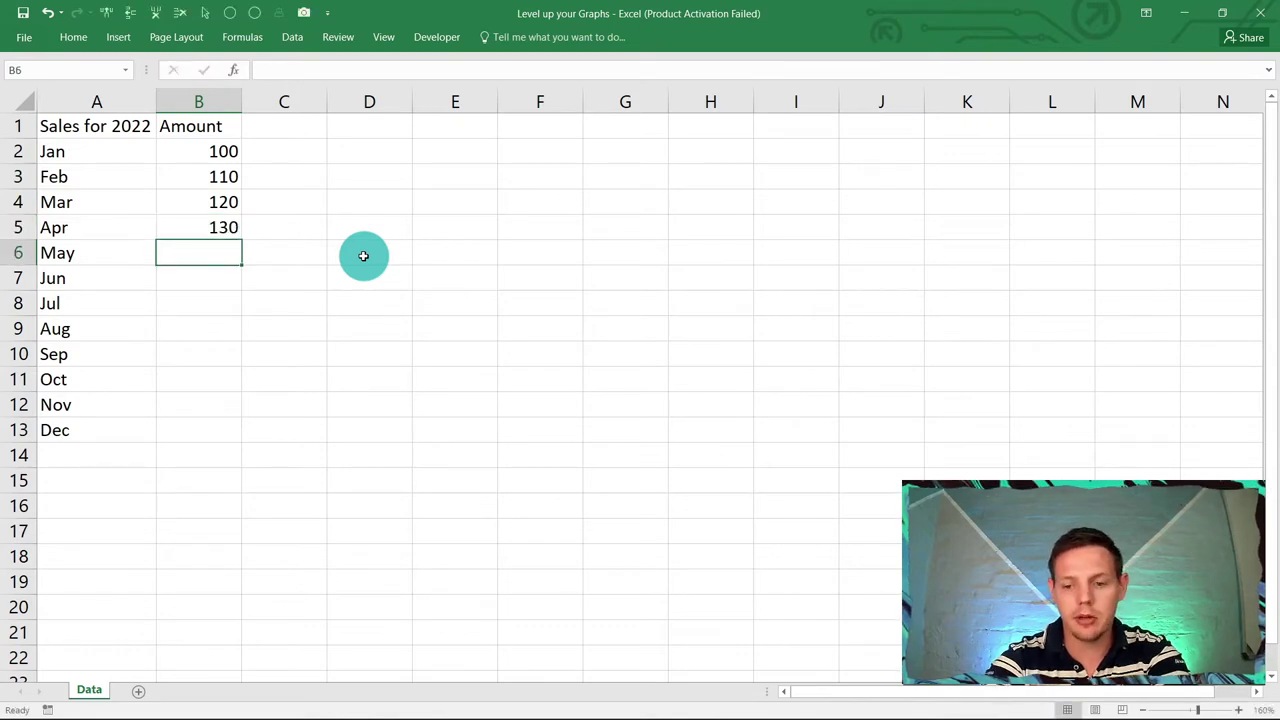
# Step: Enter the May to August amounts 80, 60, 70 and 90 in B6:B9
pyautogui.write('80')
pyautogui.press('Return')
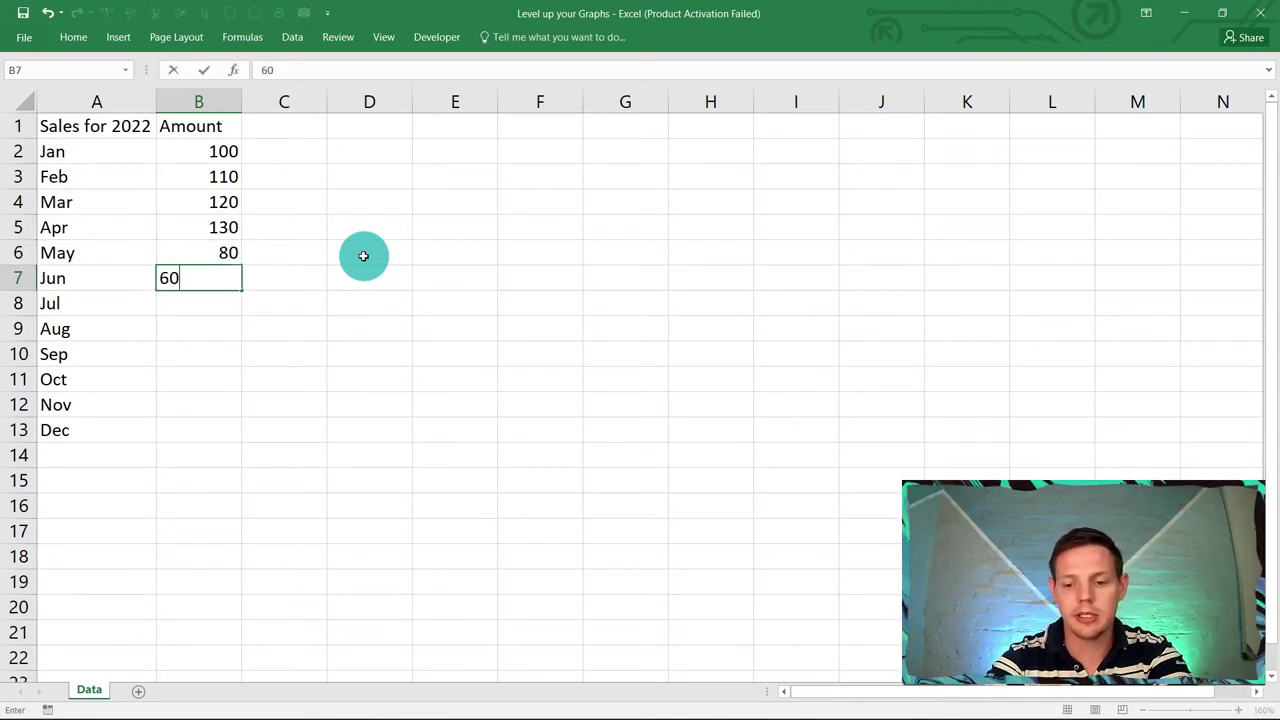
pyautogui.press('Return')
pyautogui.write('70')
pyautogui.press('Return')
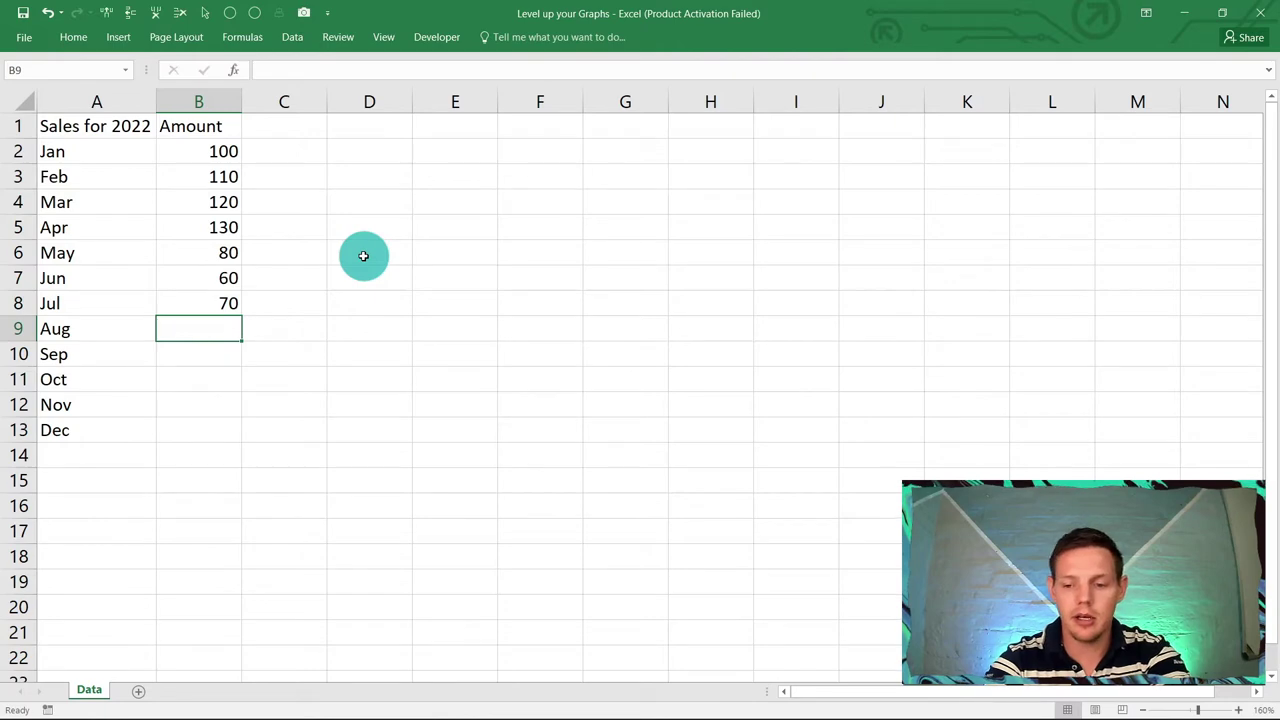
pyautogui.write('90')
pyautogui.press('Return')
# Step: Enter the September to December amounts 100, 110, 110 and 180 in B10:B13
pyautogui.write('1')
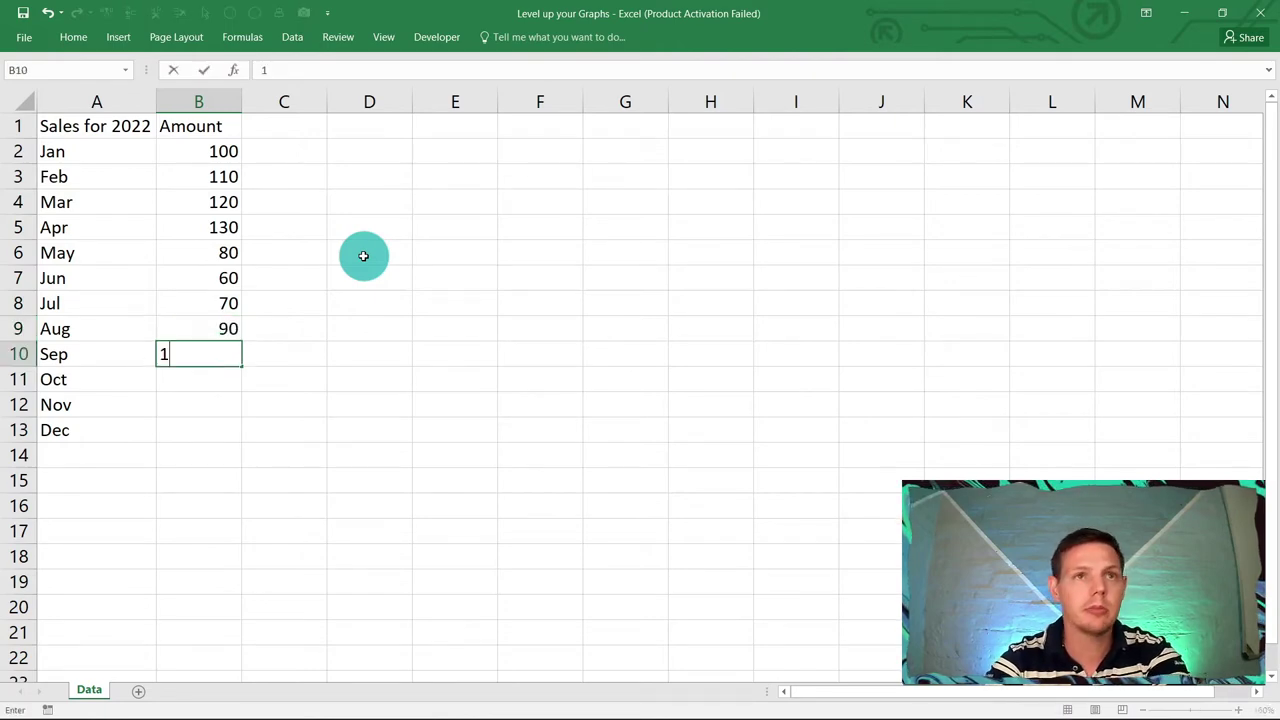
pyautogui.write('00')
pyautogui.press('Return')
pyautogui.write('110')
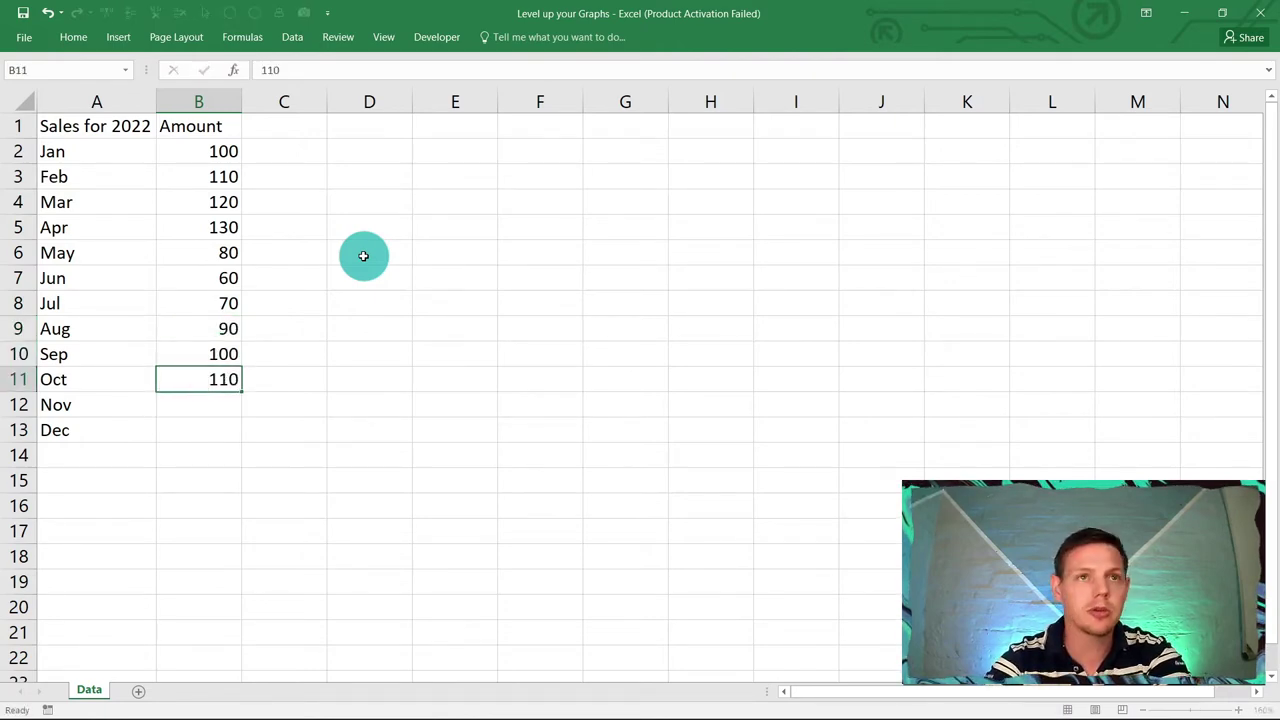
pyautogui.press('Return')
pyautogui.write('110')
pyautogui.press('Return')
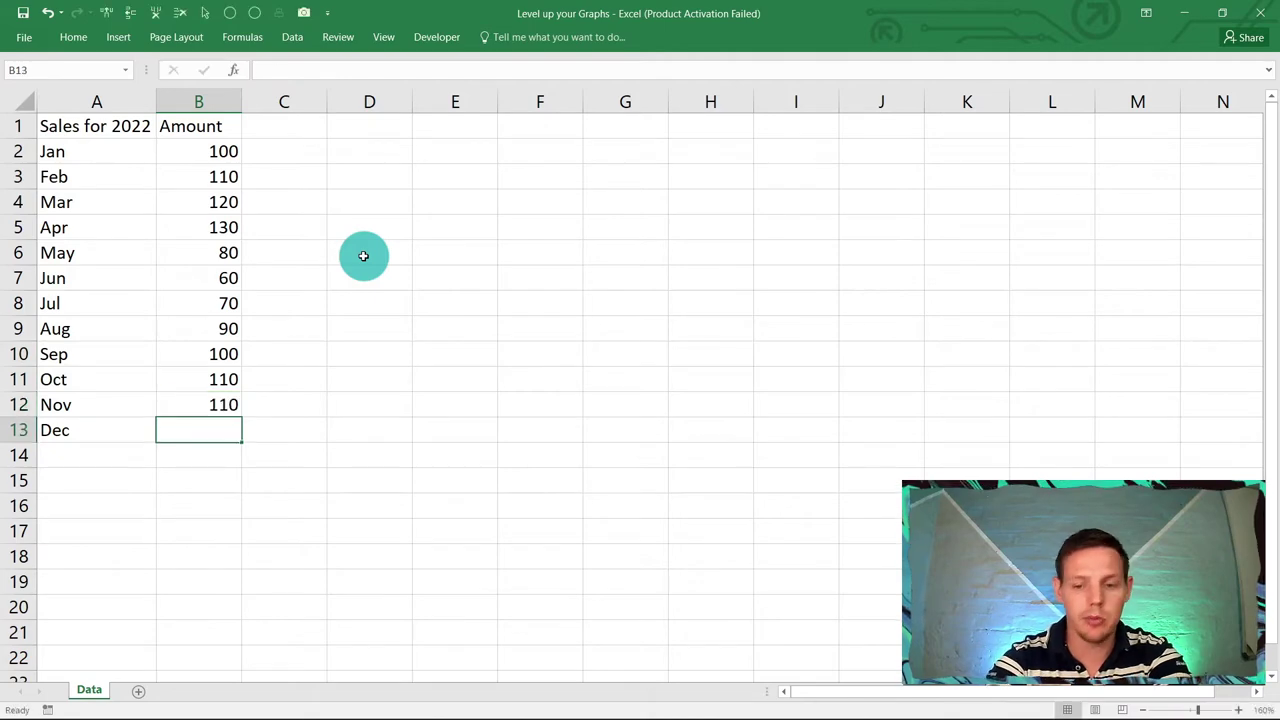
pyautogui.write('18')
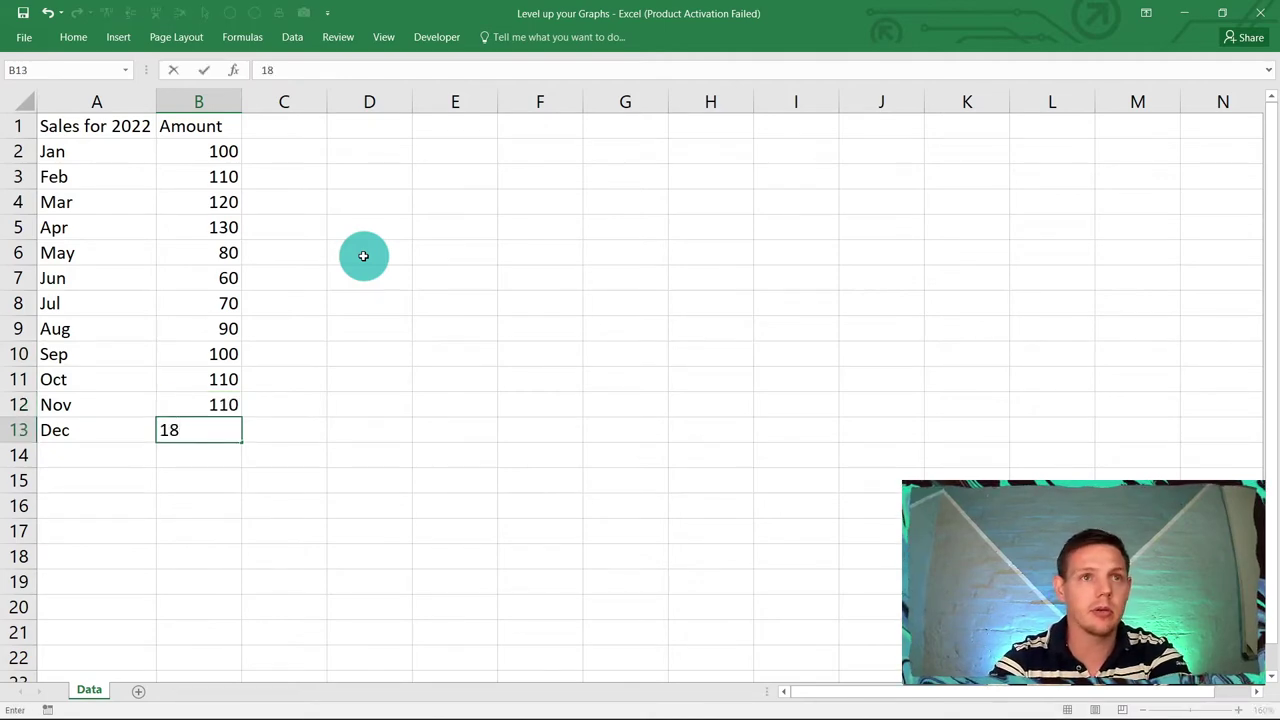
pyautogui.write('0')
pyautogui.press('Return')
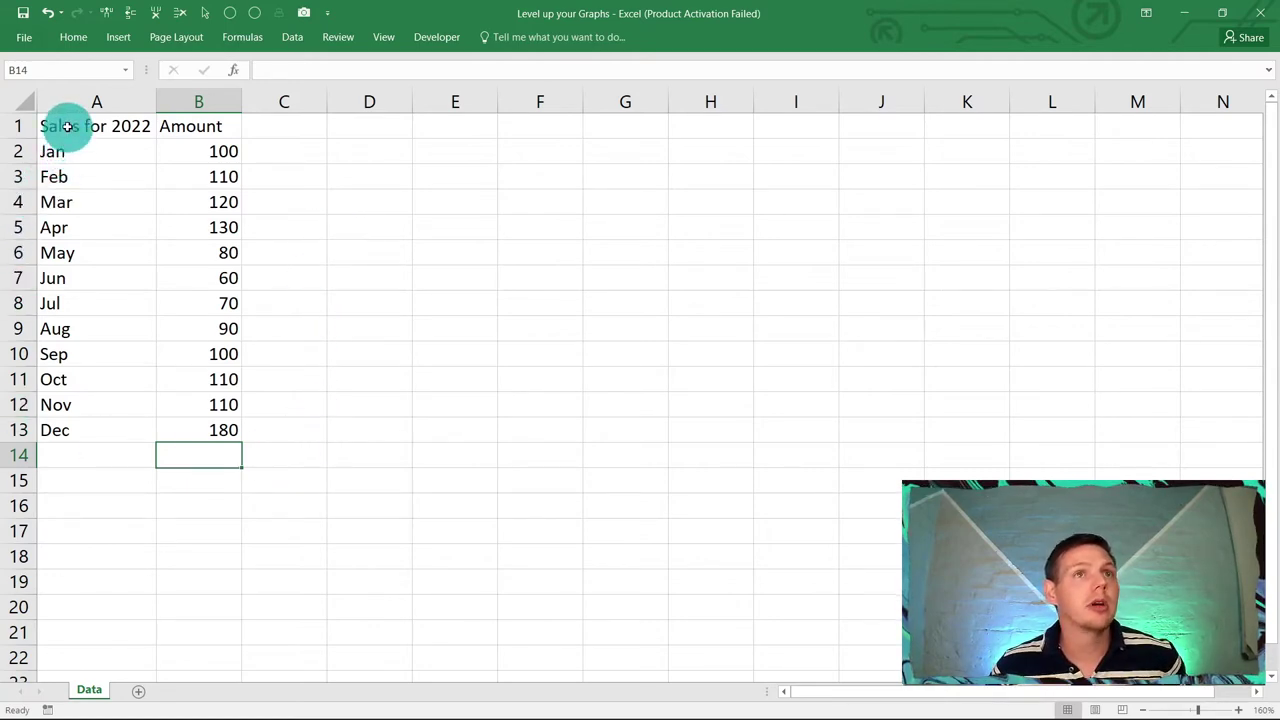
# Step: Convert the range A1:B13 into a table with headers
pyautogui.moveTo(67, 126); pyautogui.dragTo(208, 435)
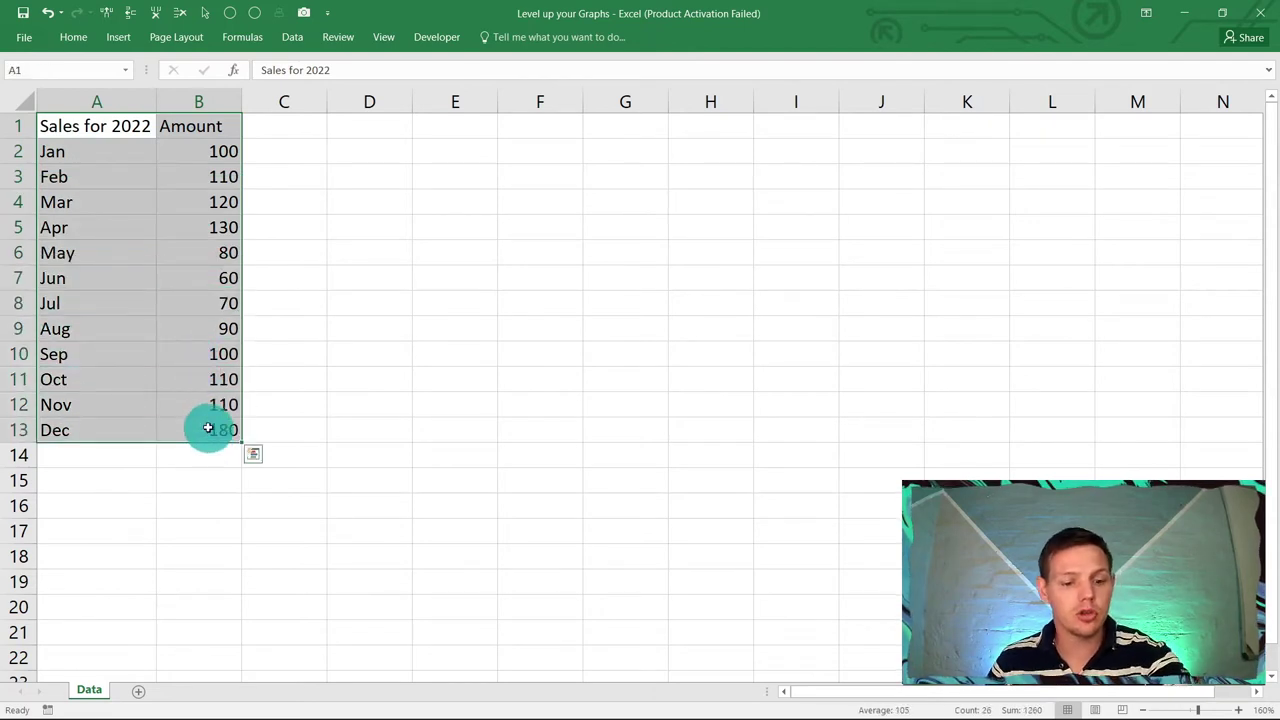
pyautogui.hotkey('ctrl', 't')
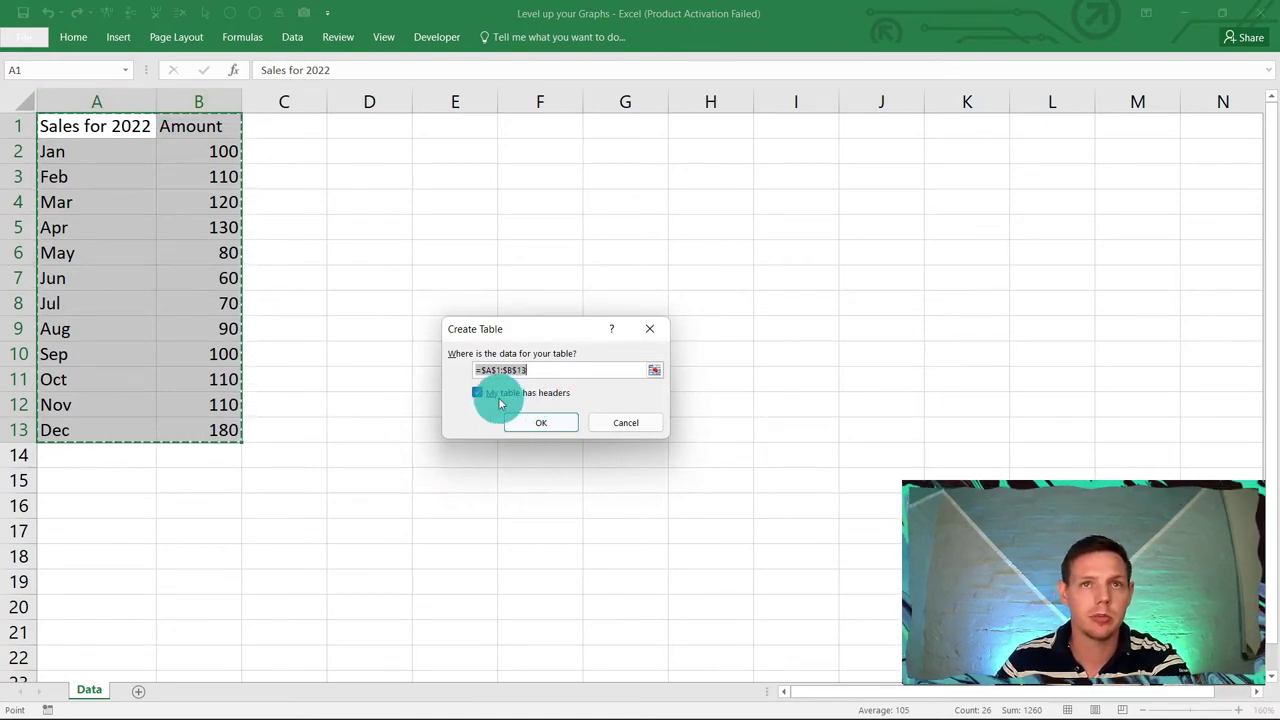
pyautogui.click(541, 426)
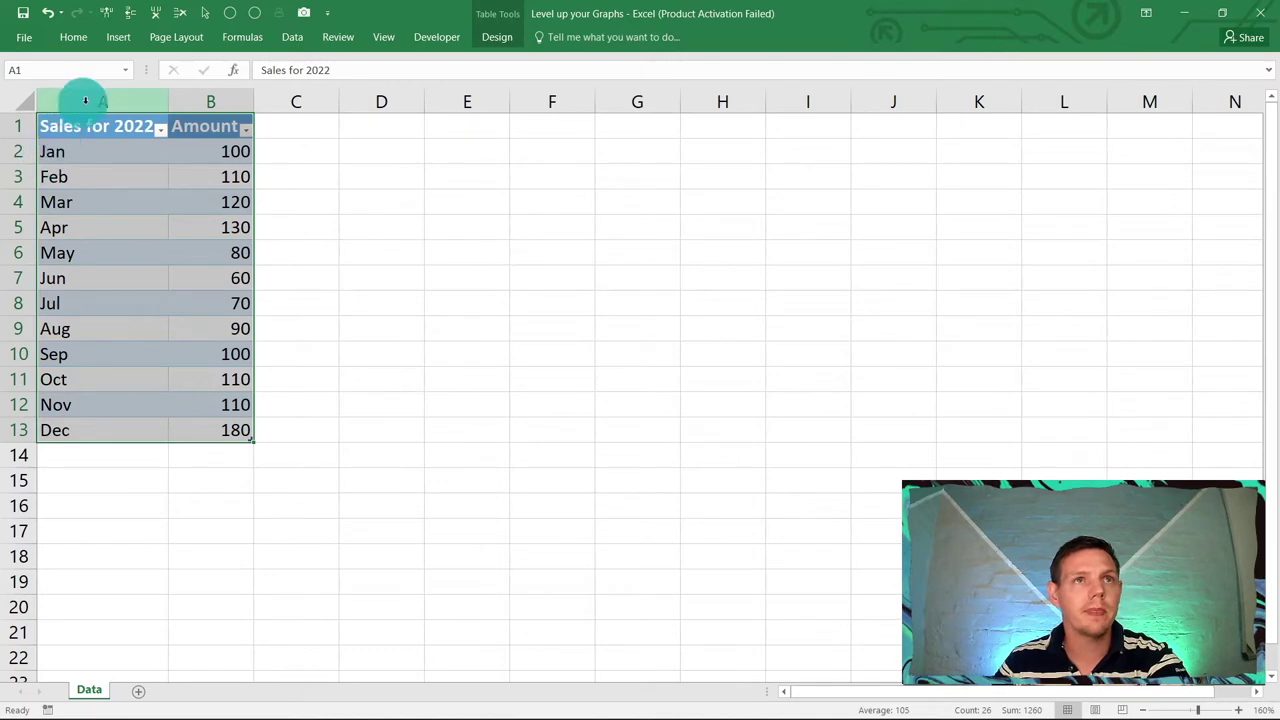
# Step: Add a total row to the sales table and deselect the table
pyautogui.click(505, 41)
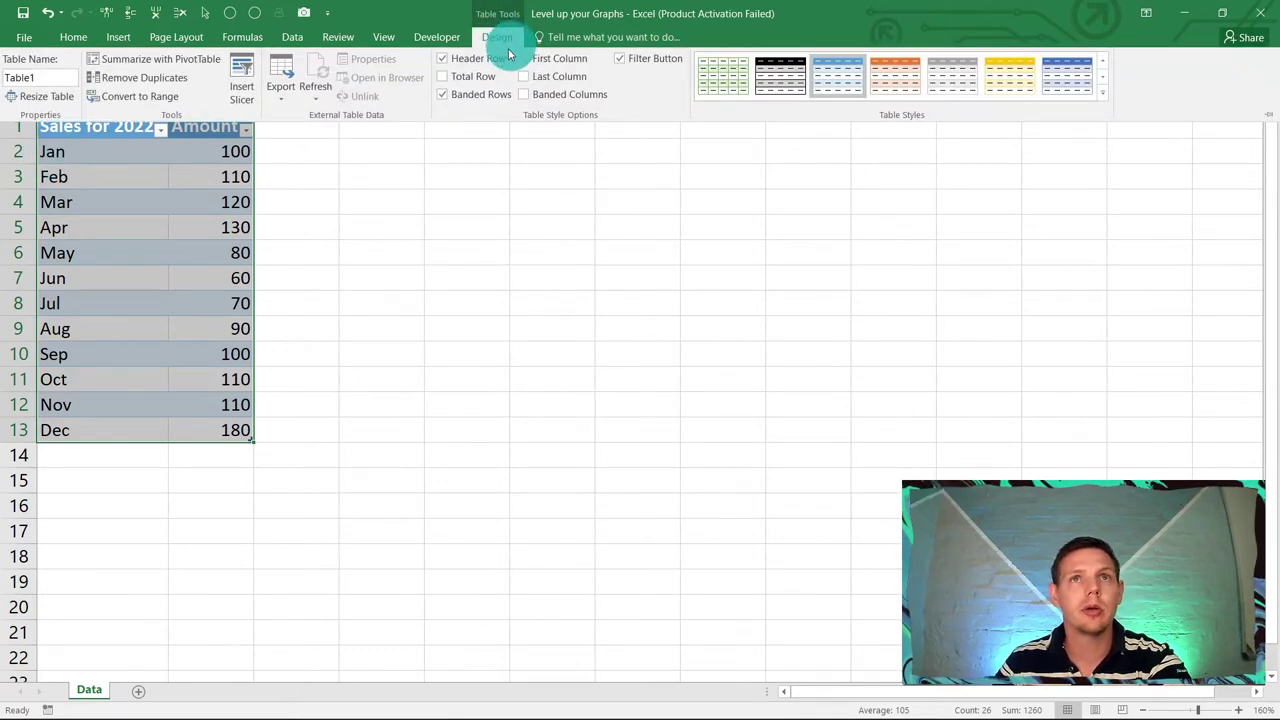
pyautogui.click(468, 77)
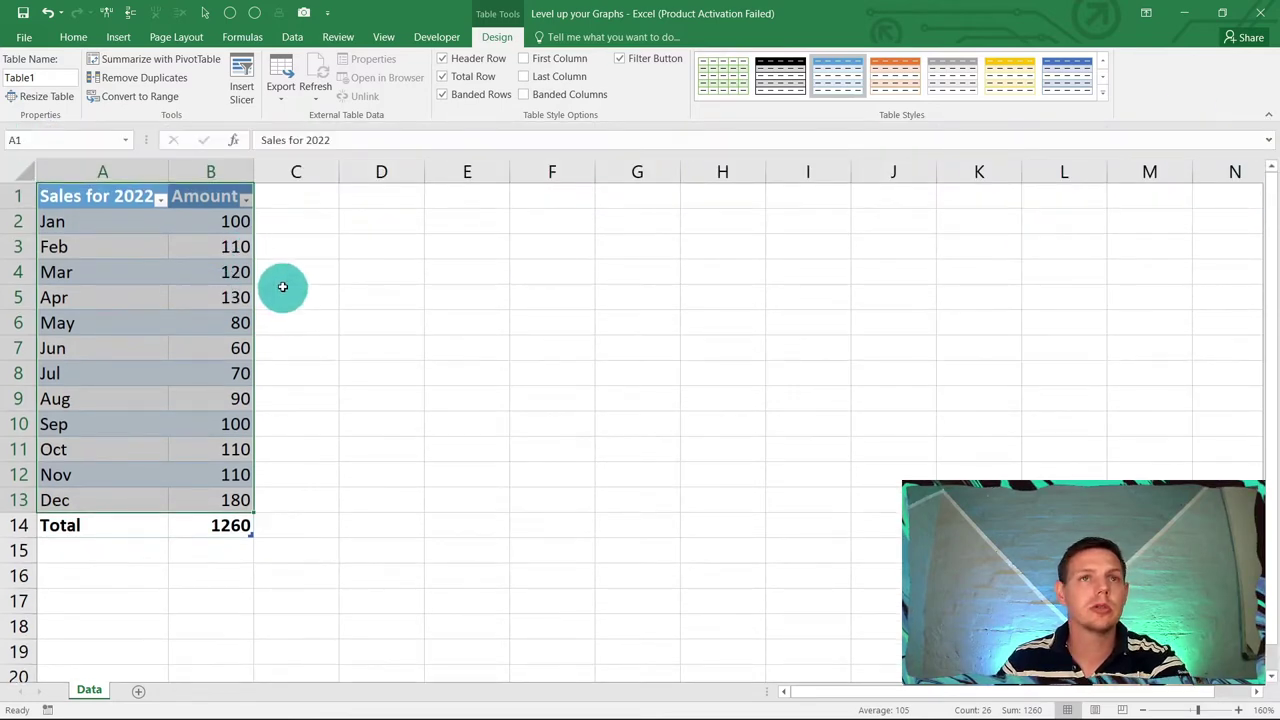
pyautogui.click(285, 292)
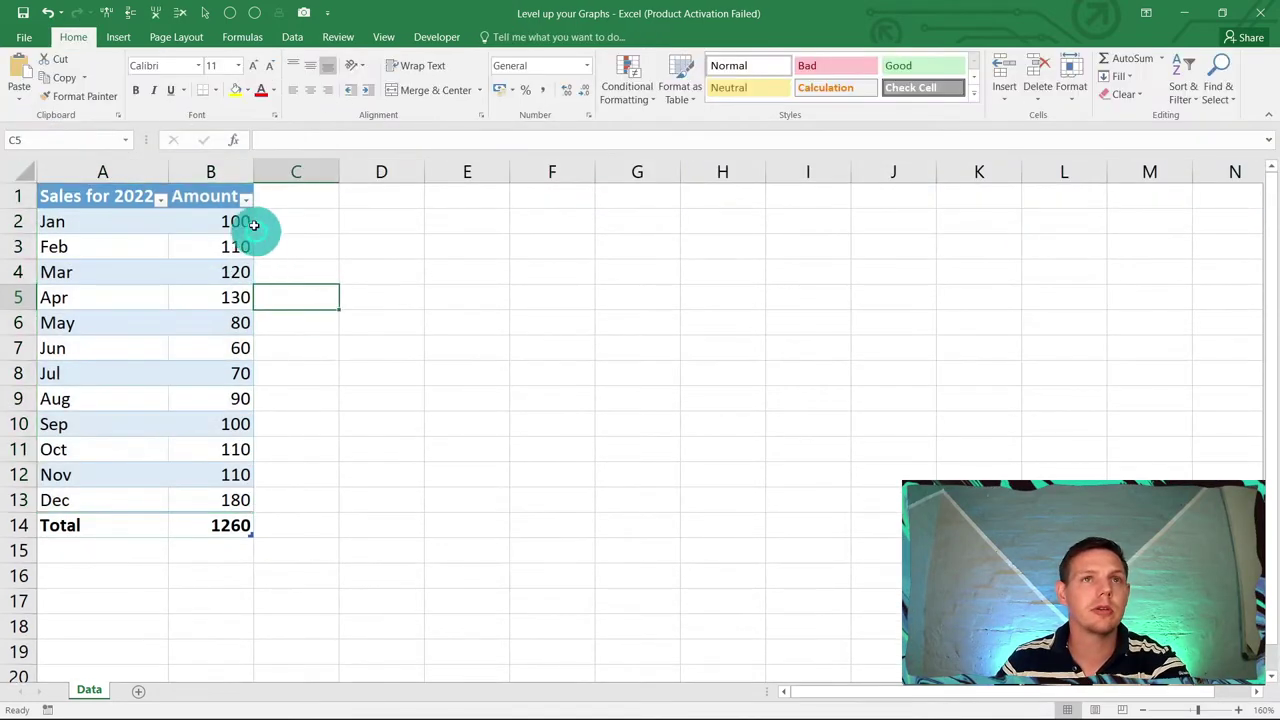
# Step: Format the Amount column B with the $ English (Australia) accounting format, leaving it without underlining, and deselect it
pyautogui.click(222, 172)
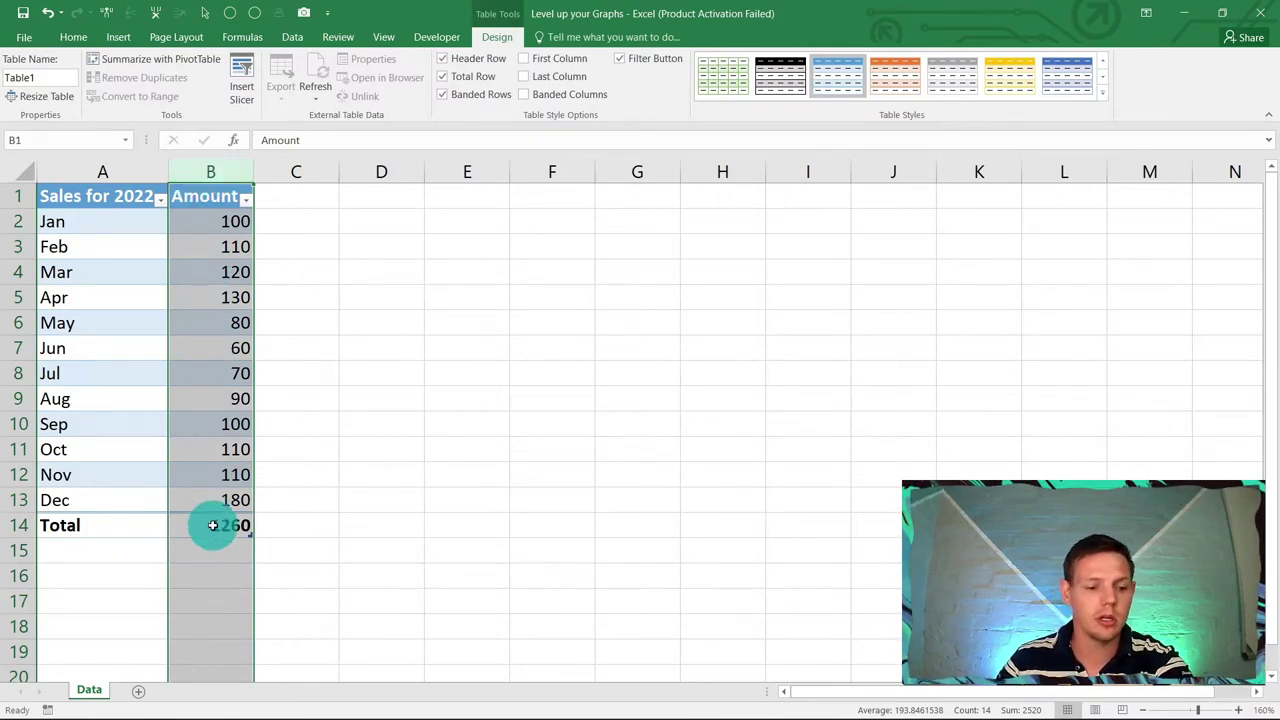
pyautogui.click(77, 40)
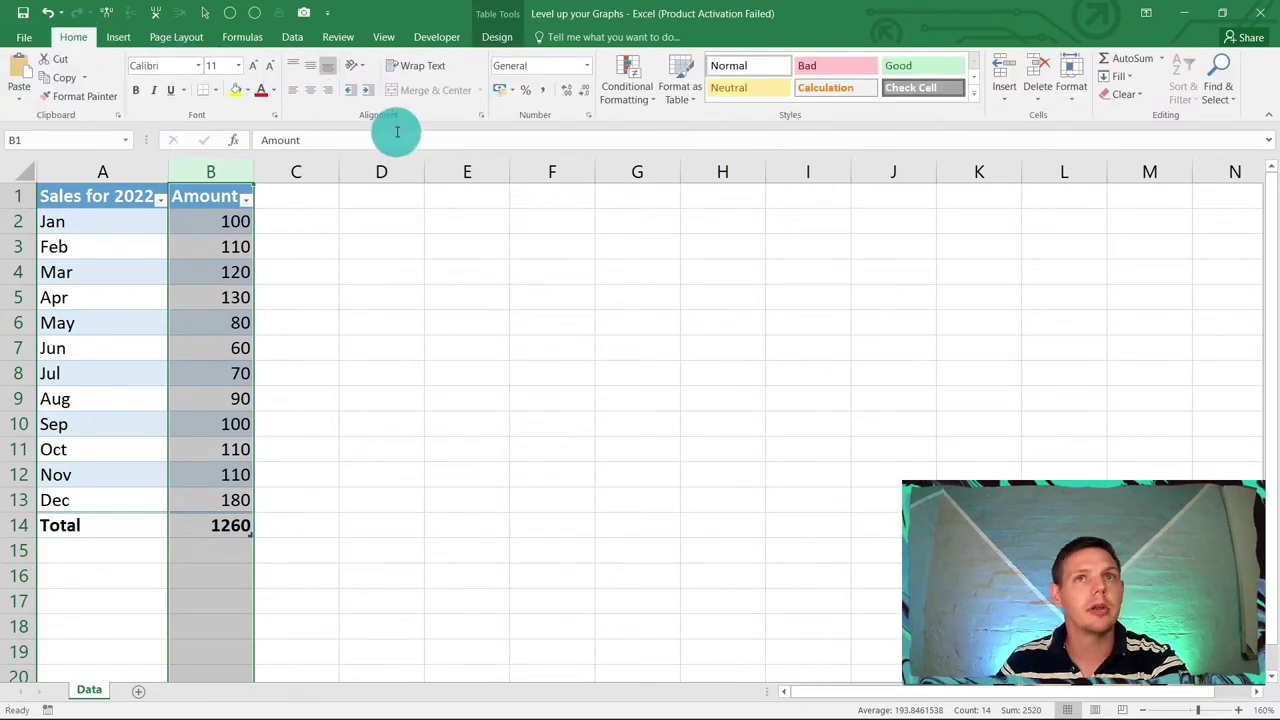
pyautogui.click(515, 90)
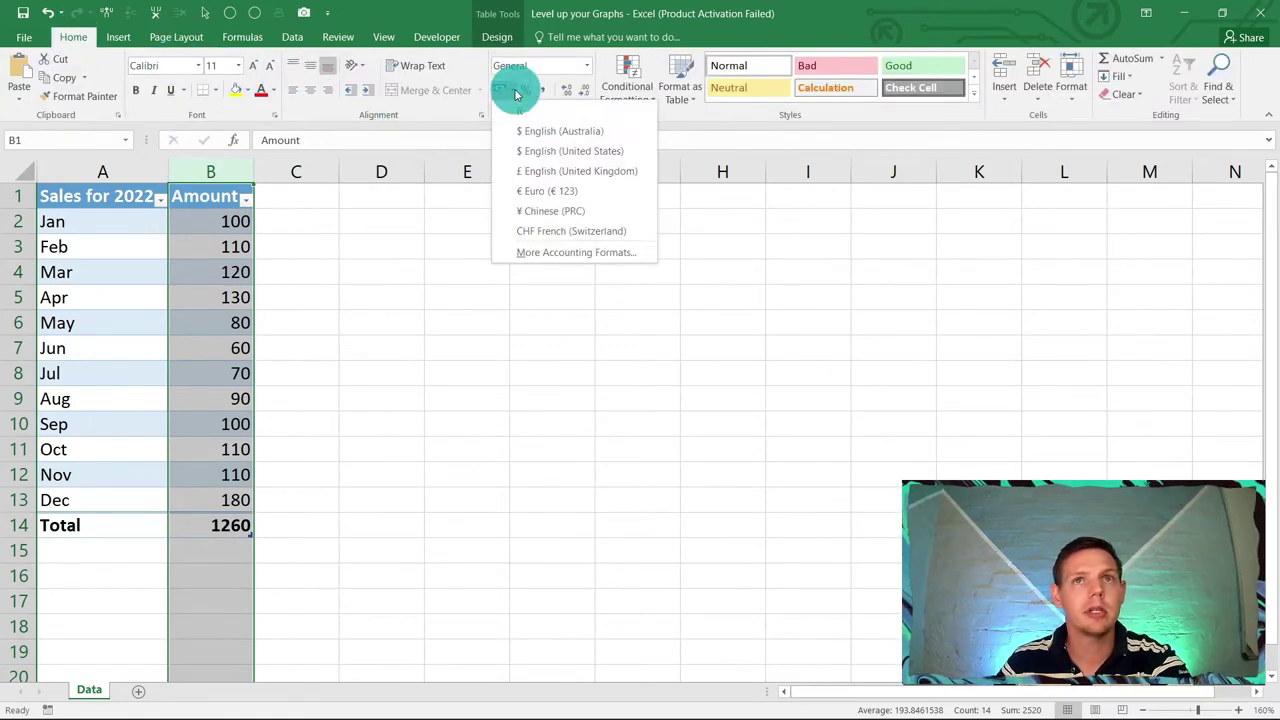
pyautogui.click(211, 173)
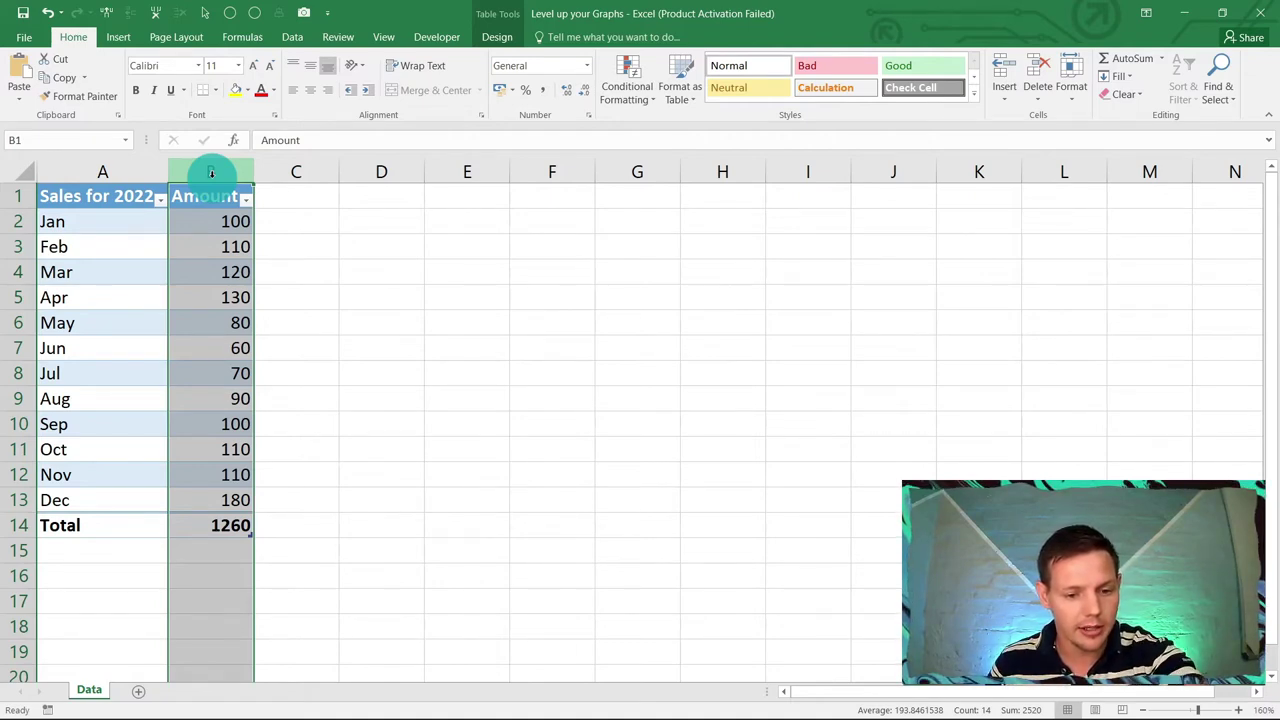
pyautogui.hotkey('ctrl', 'u')
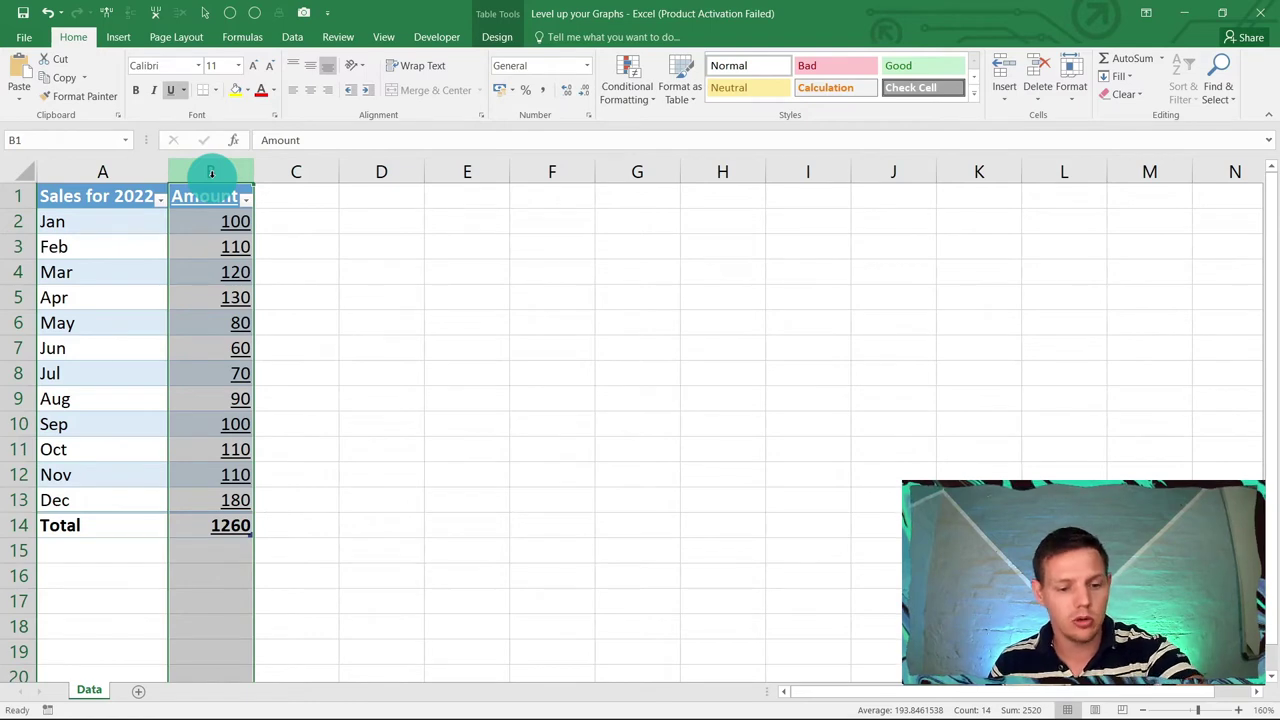
pyautogui.hotkey('ctrl', 'shift', '4')
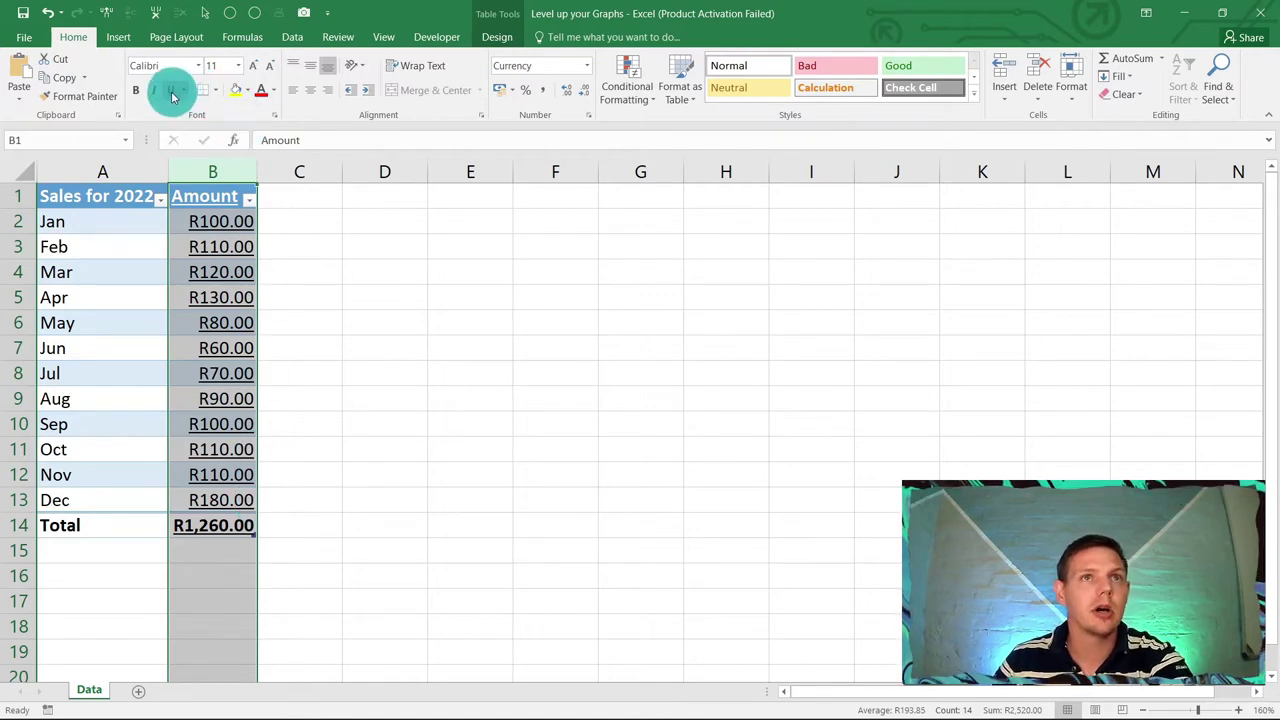
pyautogui.click(173, 94)
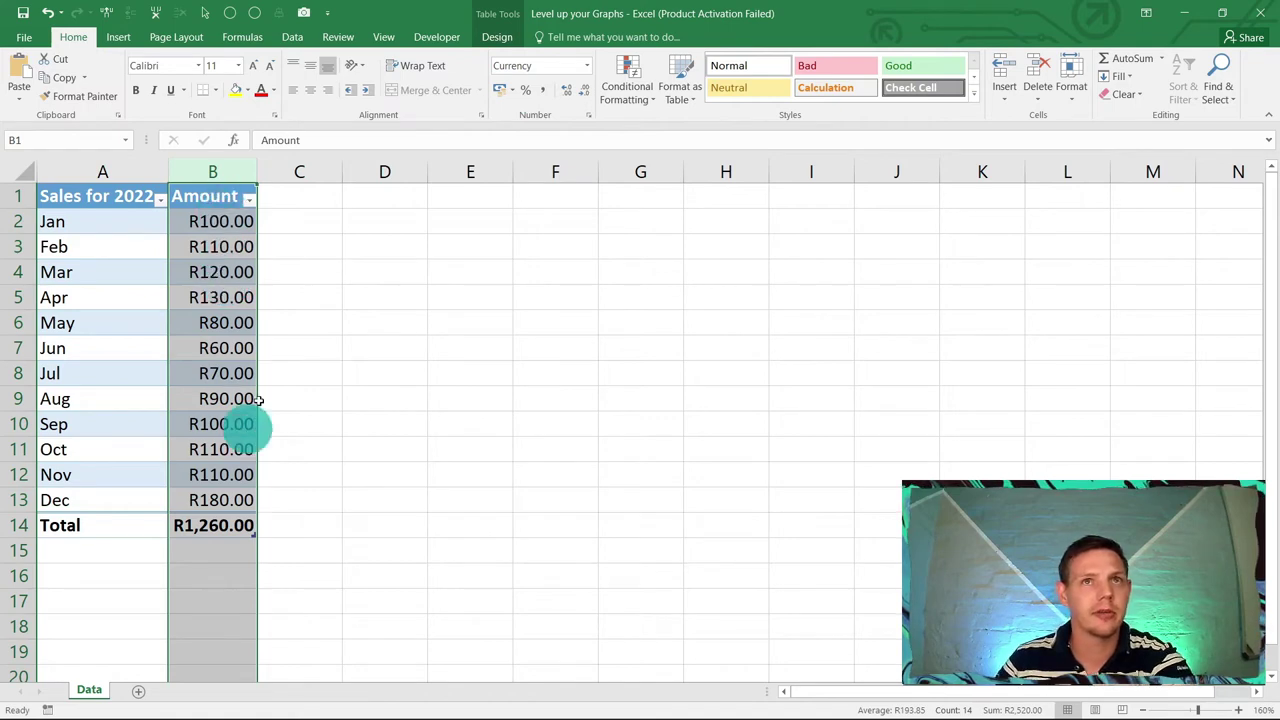
pyautogui.click(513, 90)
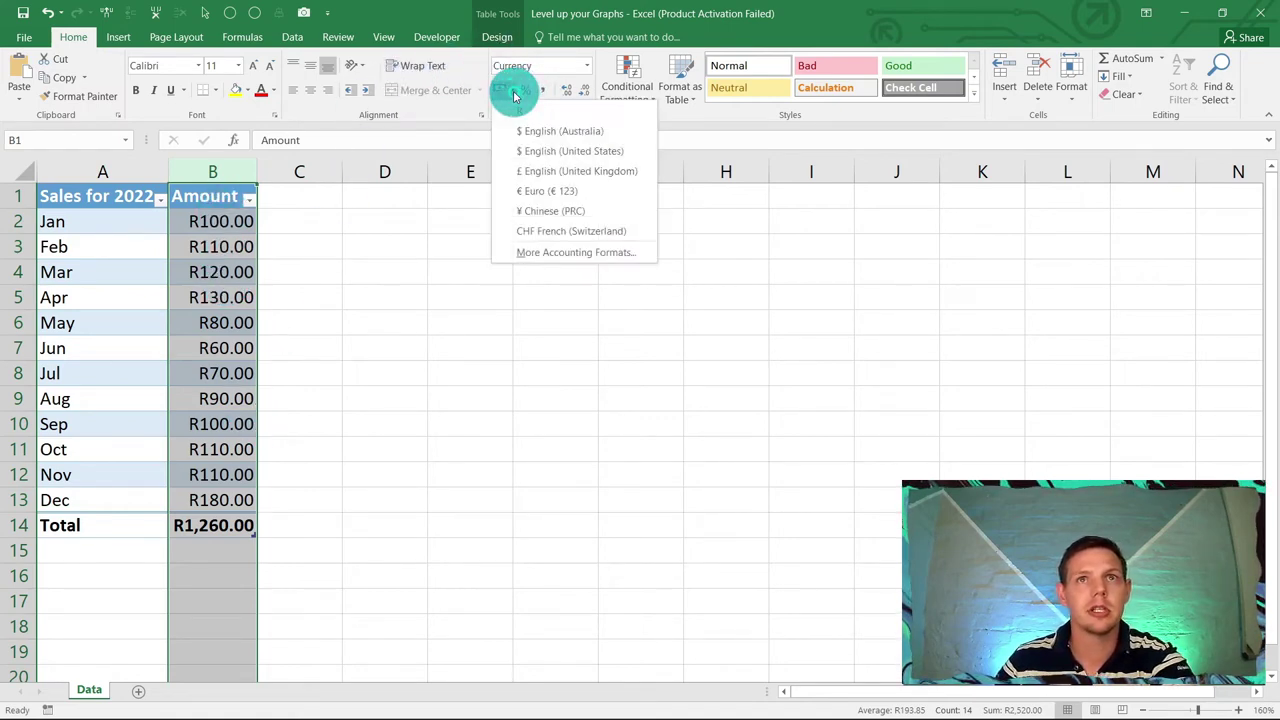
pyautogui.click(515, 129)
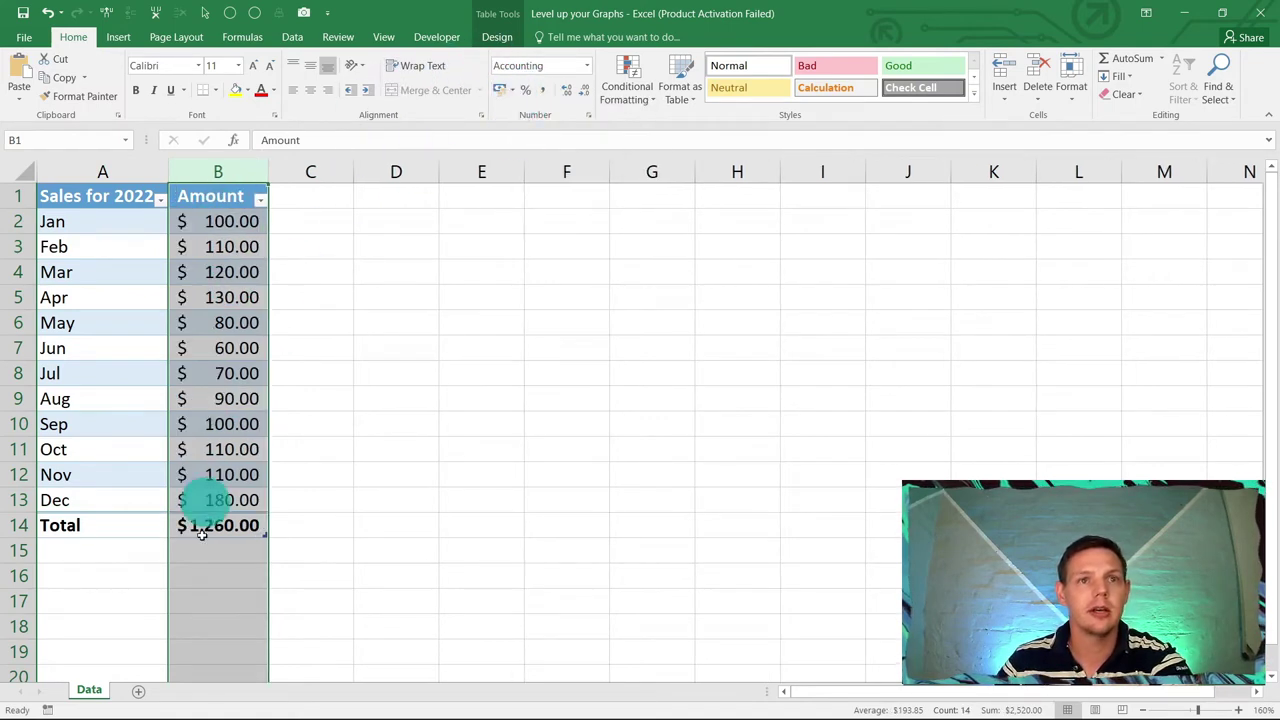
pyautogui.click(378, 321)
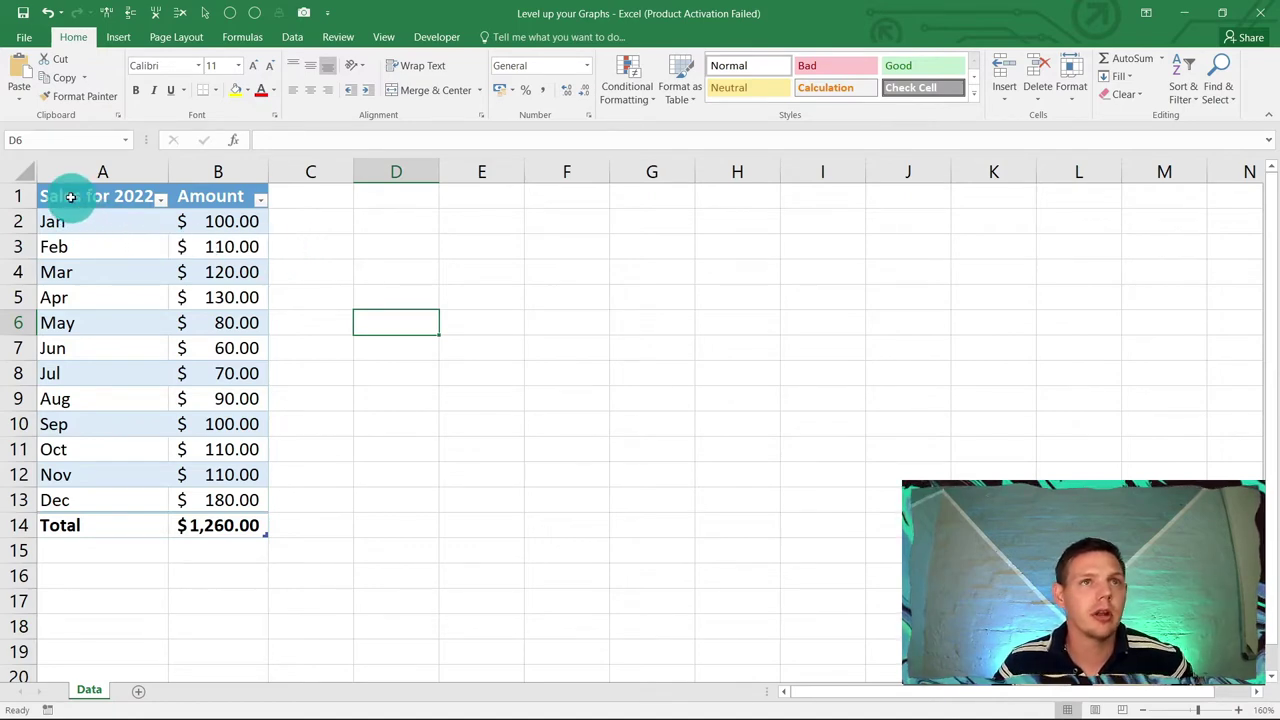
# Step: Insert a 2-D line chart with markers from A1:B13 and place it beside the table
pyautogui.moveTo(69, 200); pyautogui.dragTo(231, 500)
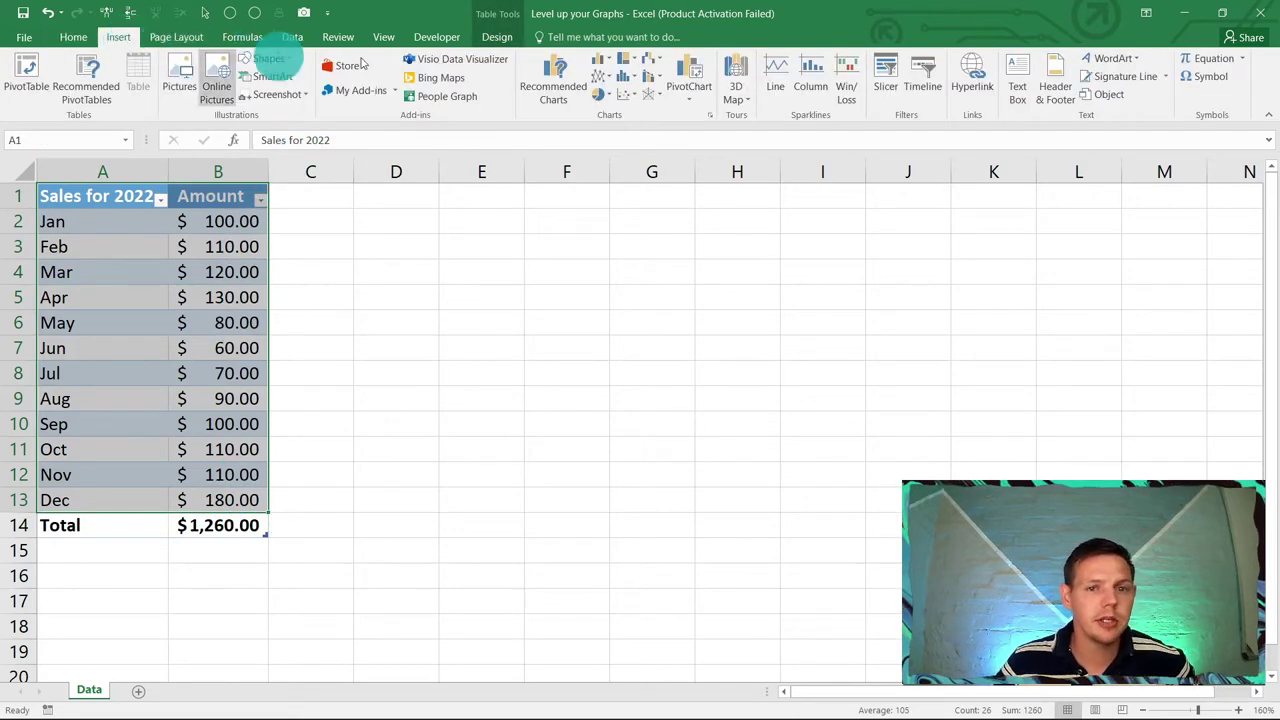
pyautogui.click(607, 78)
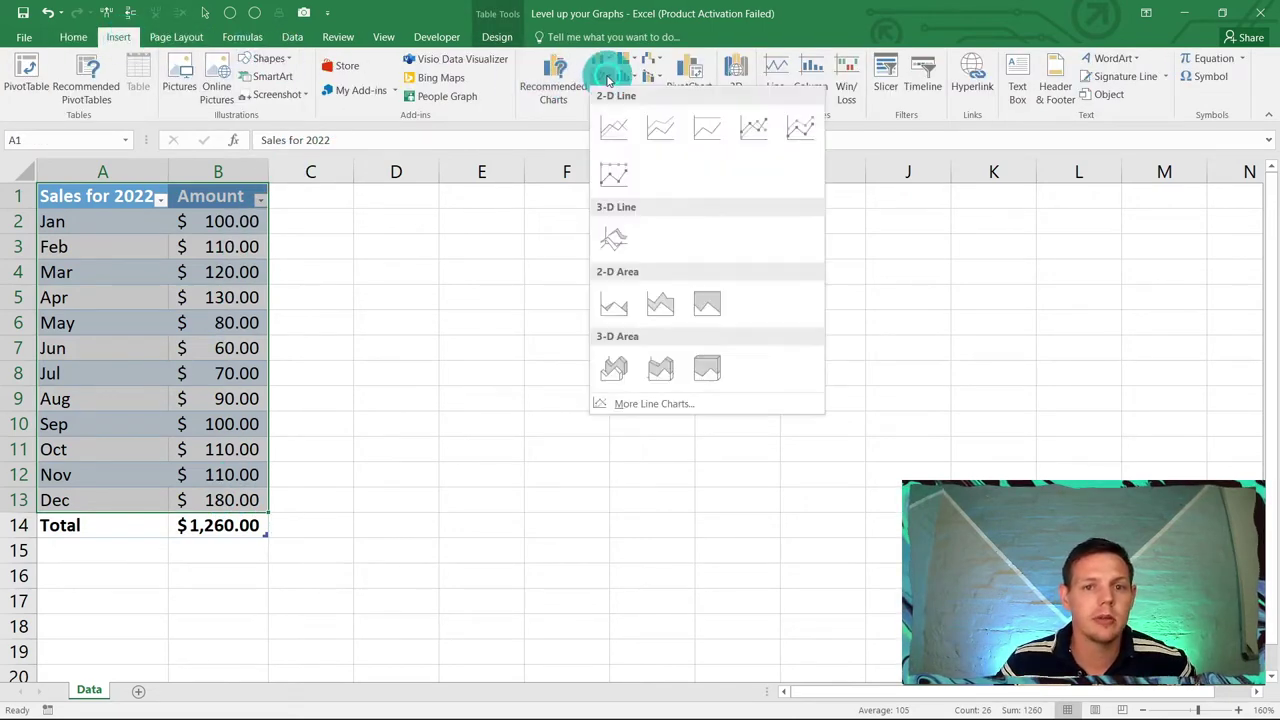
pyautogui.click(754, 127)
pyautogui.moveTo(553, 265); pyautogui.dragTo(507, 217)
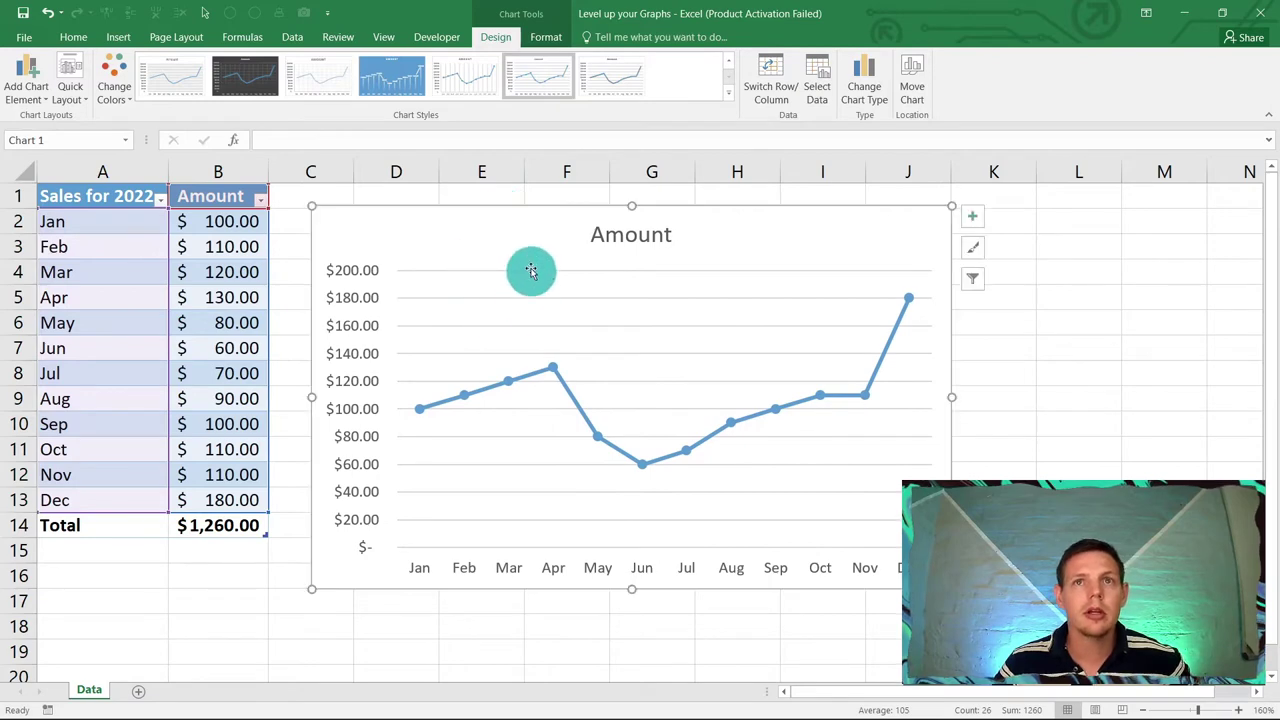
# Step: Link the chart title to the table header in cell A1
pyautogui.click(601, 232)
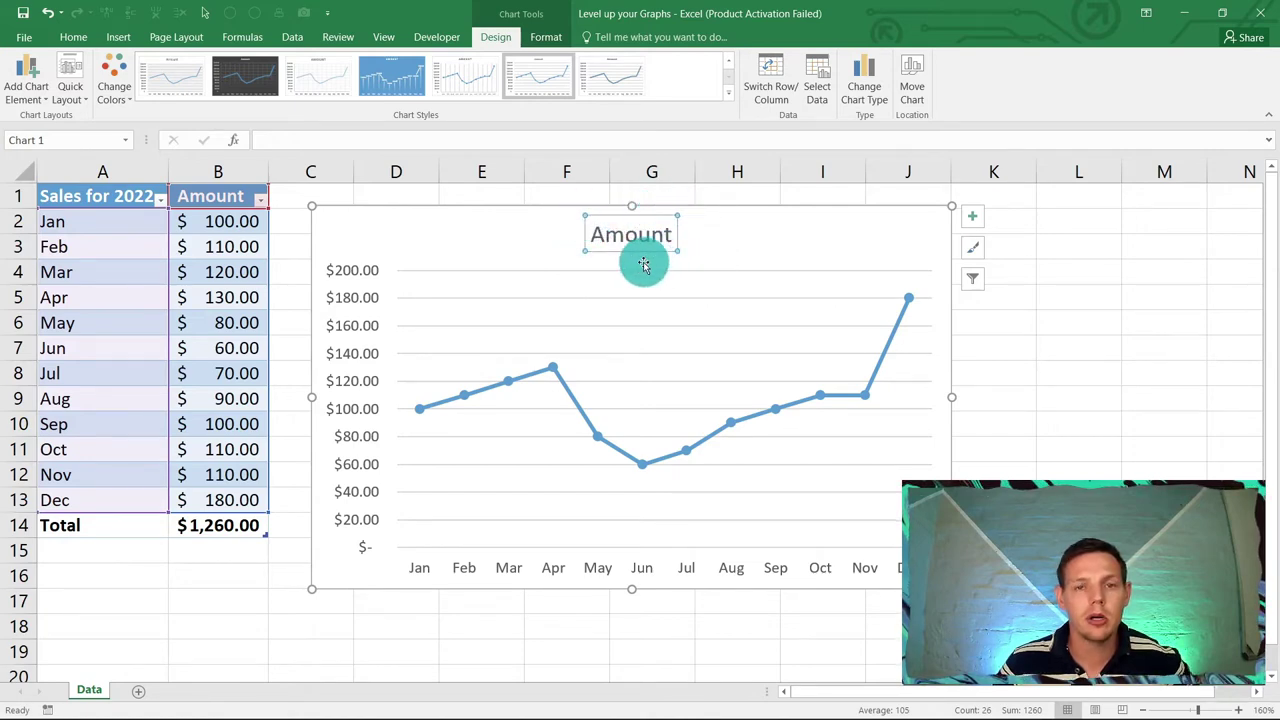
pyautogui.click(289, 137)
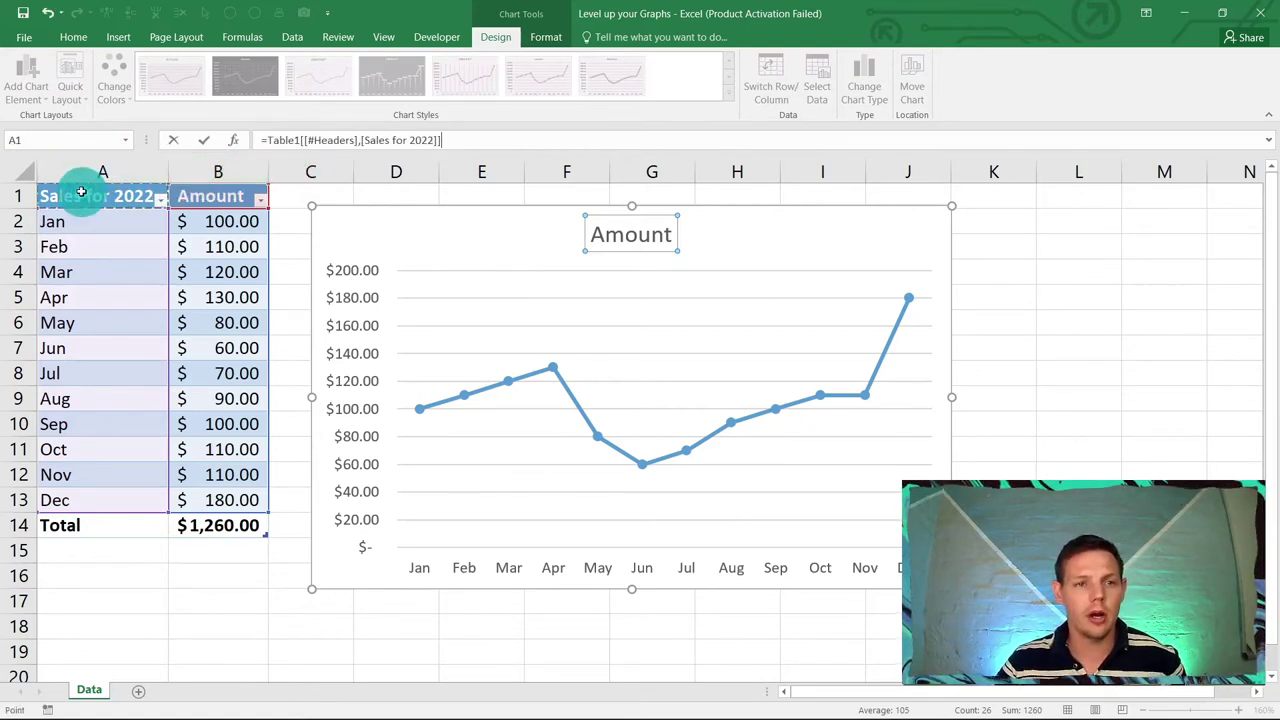
pyautogui.press('Return')
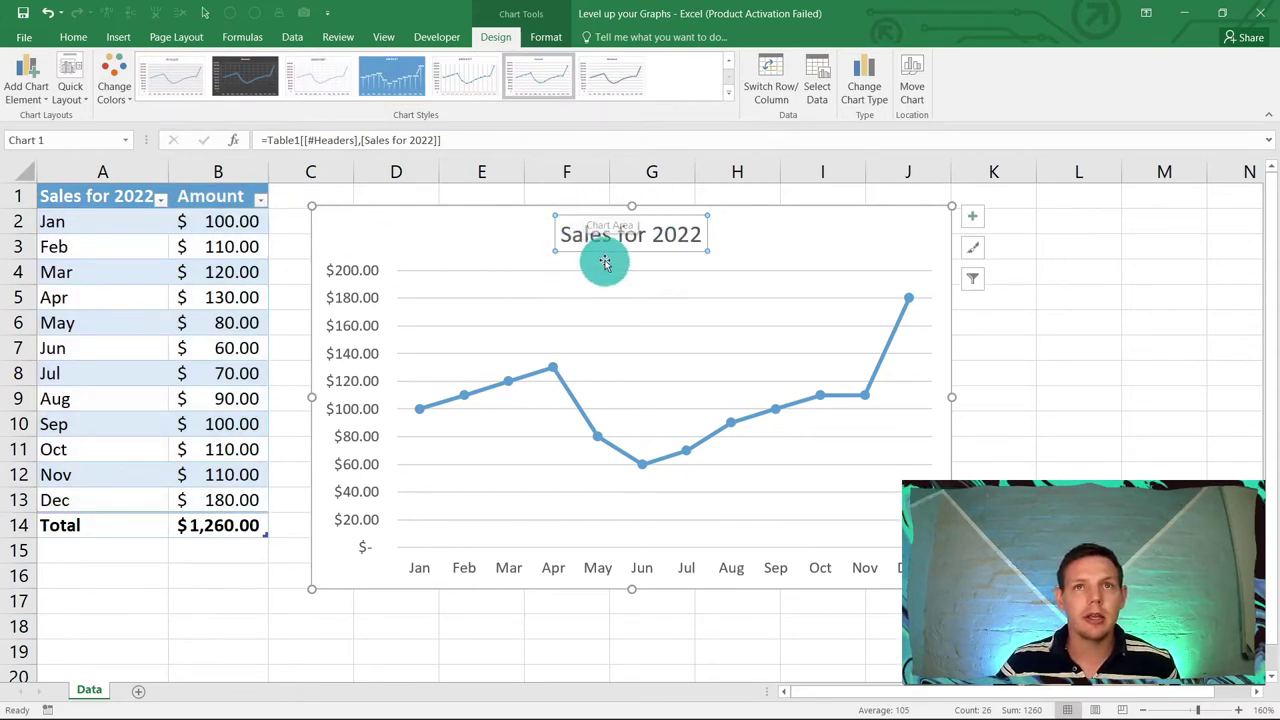
# Step: Test the title link by changing the header in A1 to Sales for 2021, and undo the change
pyautogui.click(100, 195)
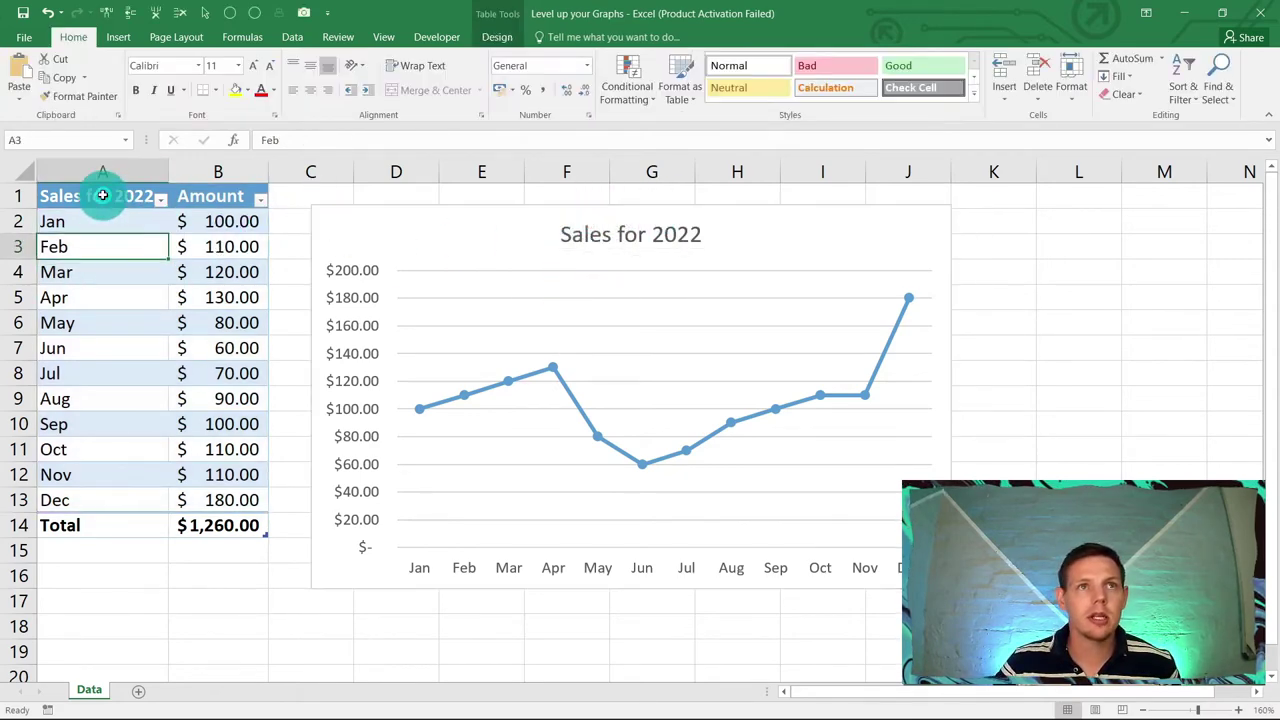
pyautogui.click(356, 142)
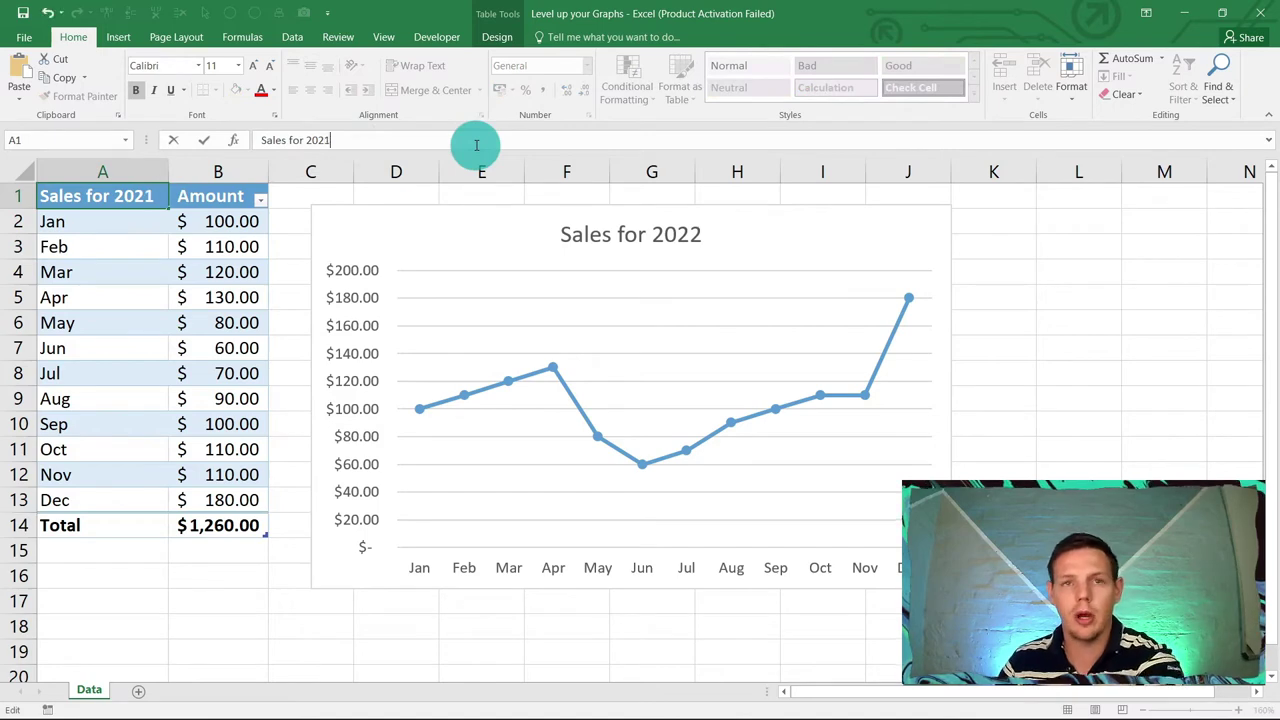
pyautogui.write('1')
pyautogui.press('Return')
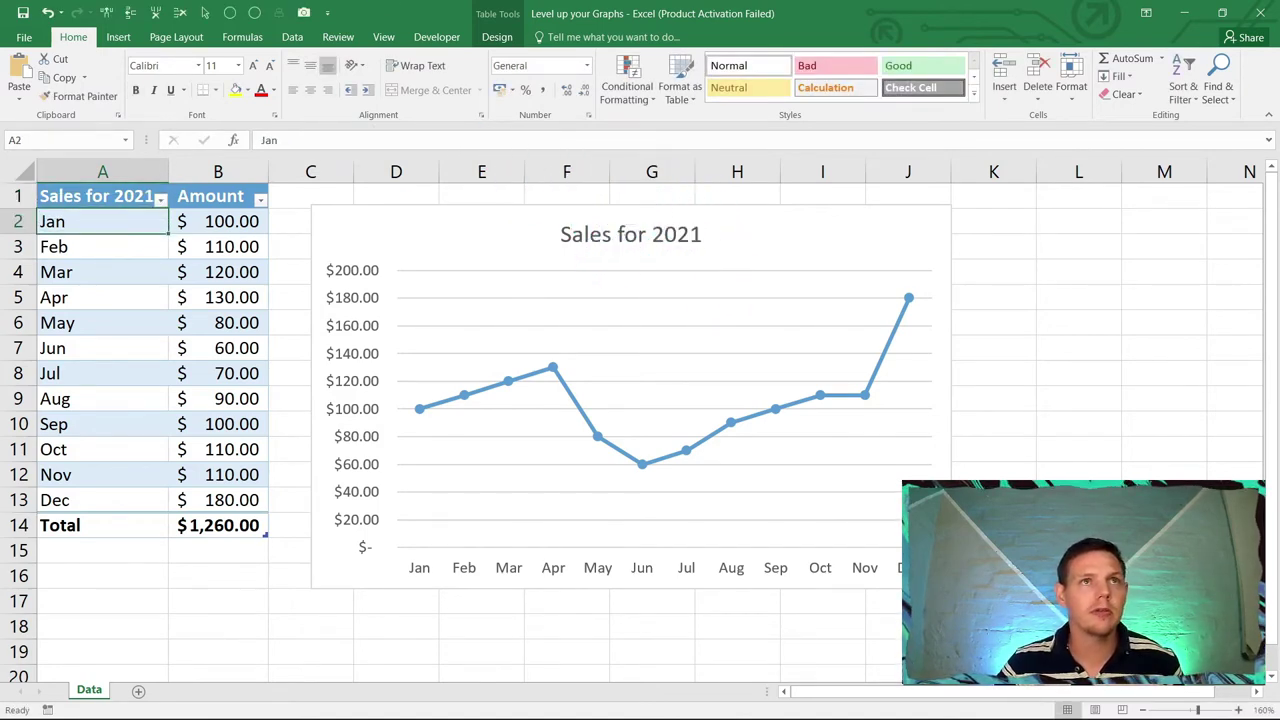
pyautogui.click(48, 14)
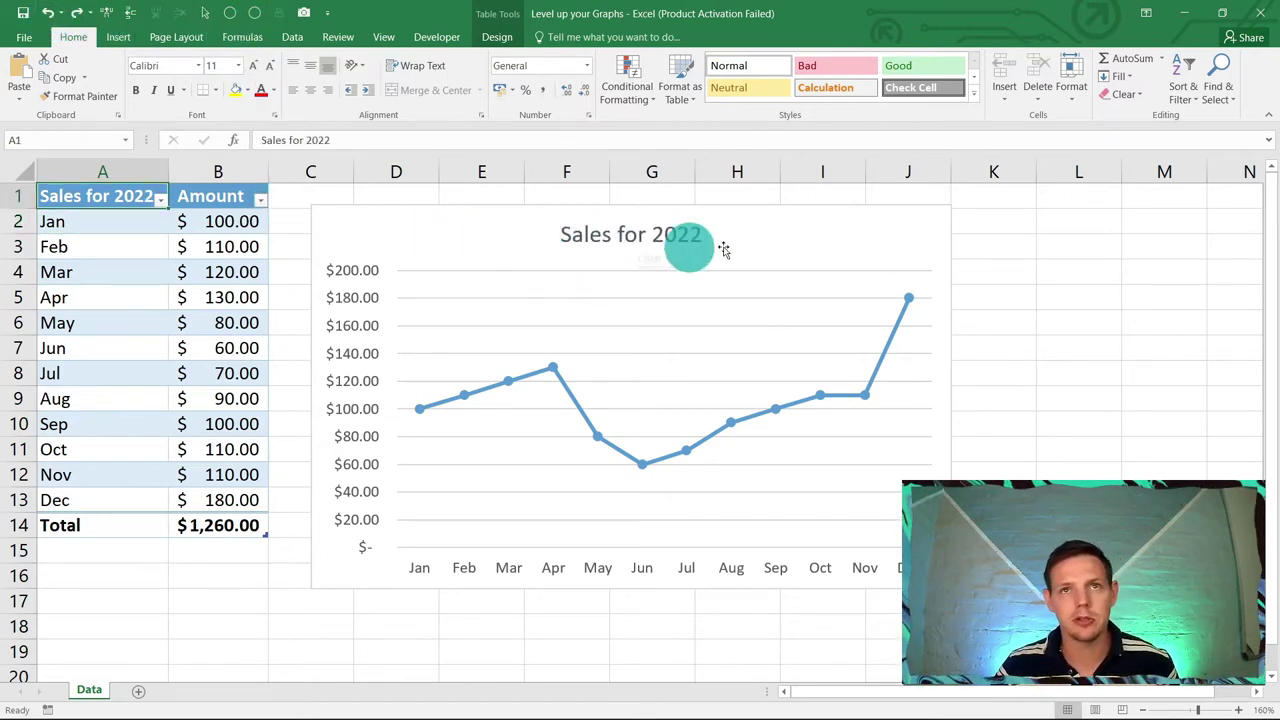
# Step: Move the chart slightly up and closer to the table, and deselect it
pyautogui.click(484, 210)
pyautogui.moveTo(484, 210); pyautogui.dragTo(466, 194)
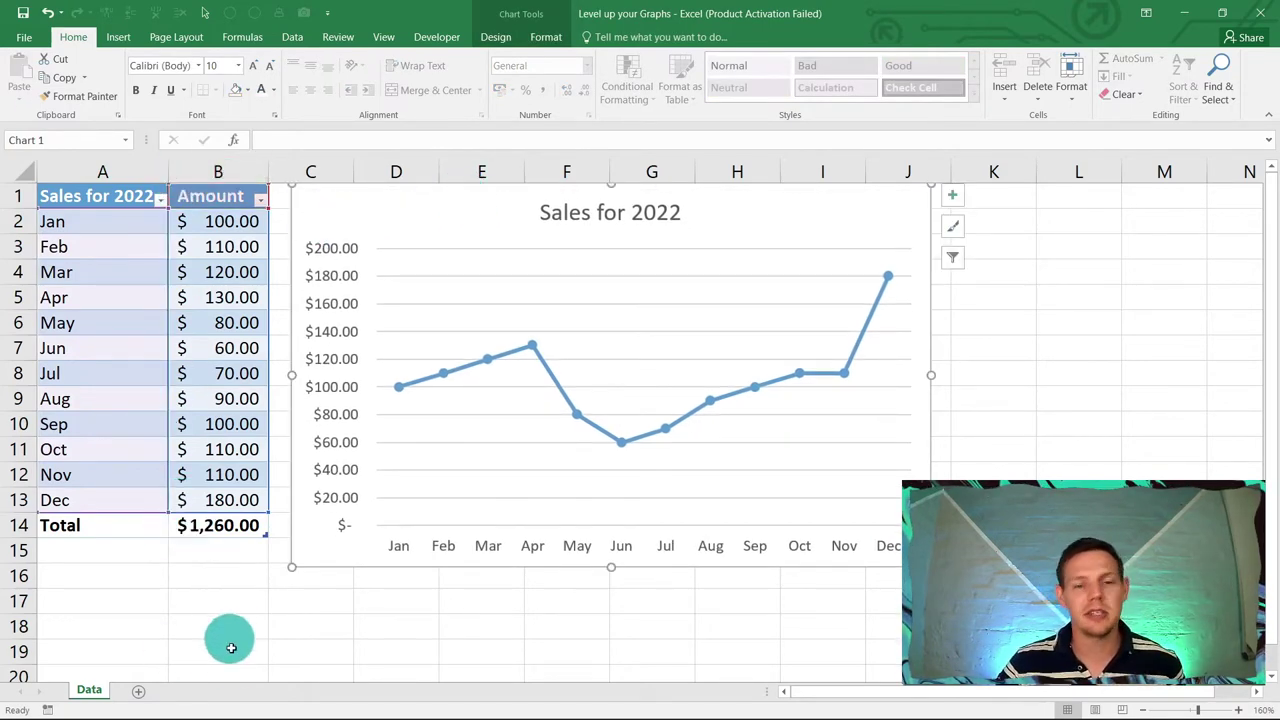
pyautogui.click(215, 614)
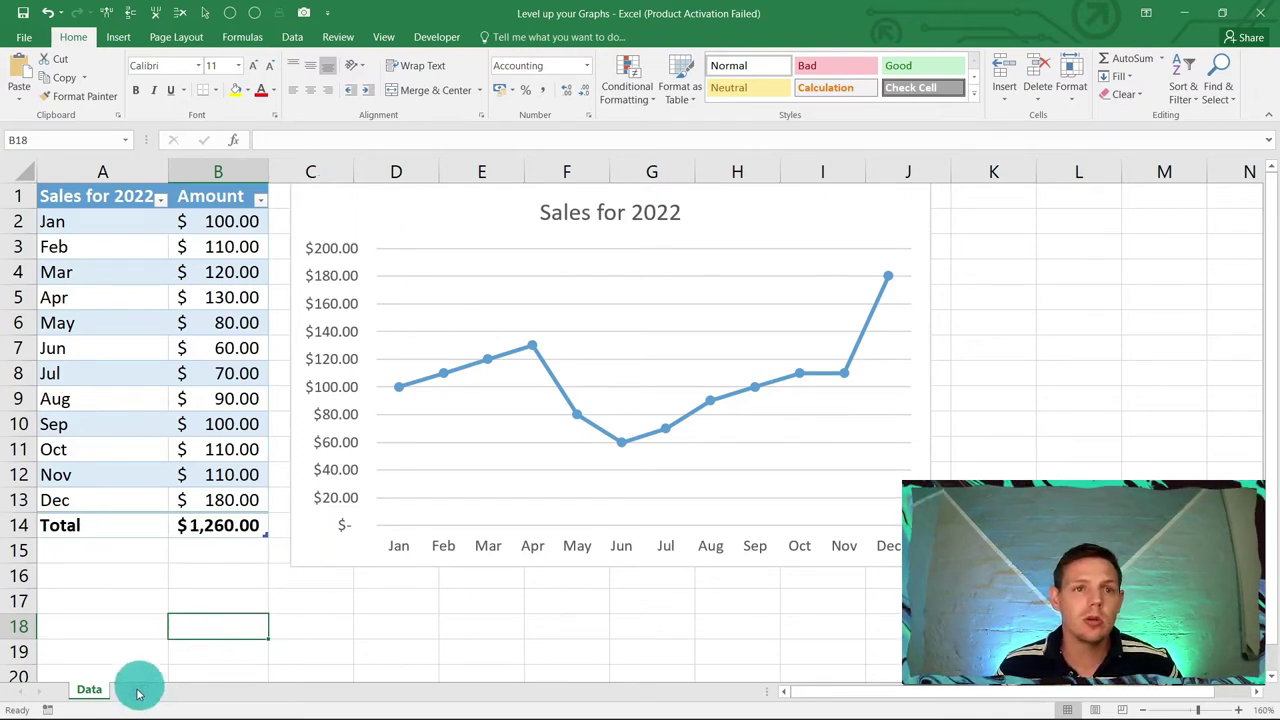
# Step: Add a new worksheet after the Data sheet and name it Graph
pyautogui.click(177, 691)
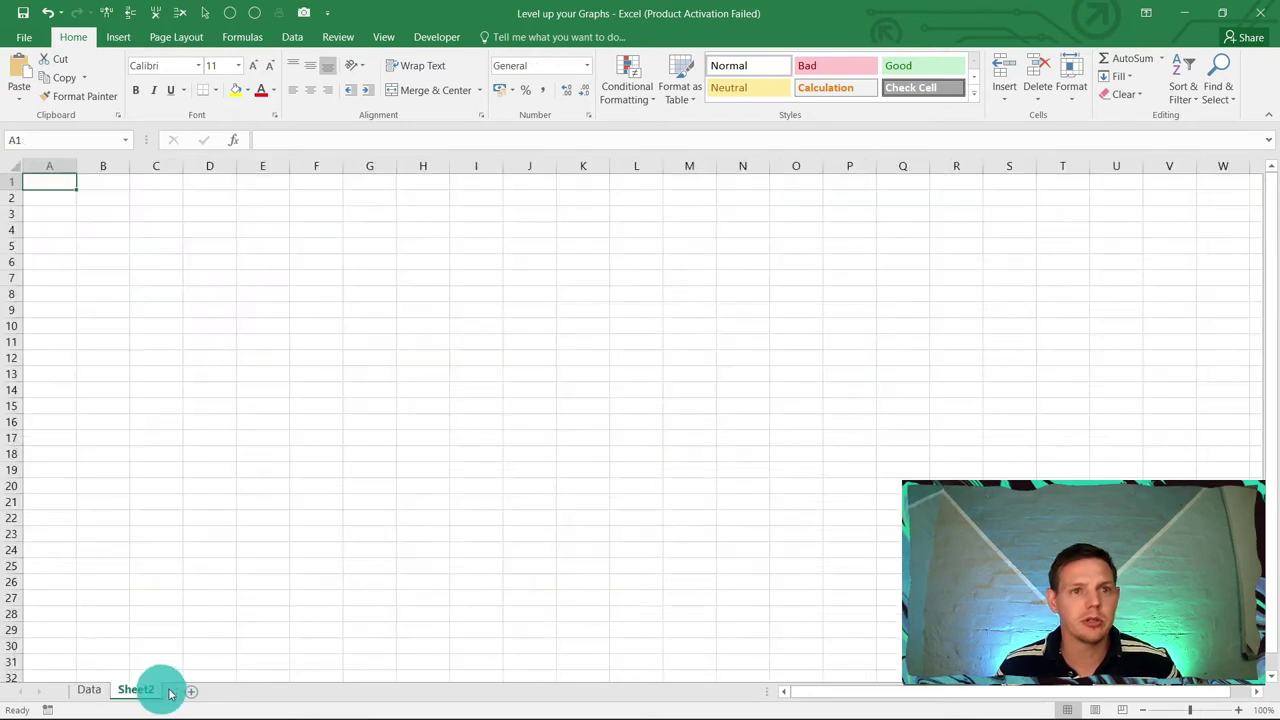
pyautogui.doubleClick(130, 690)
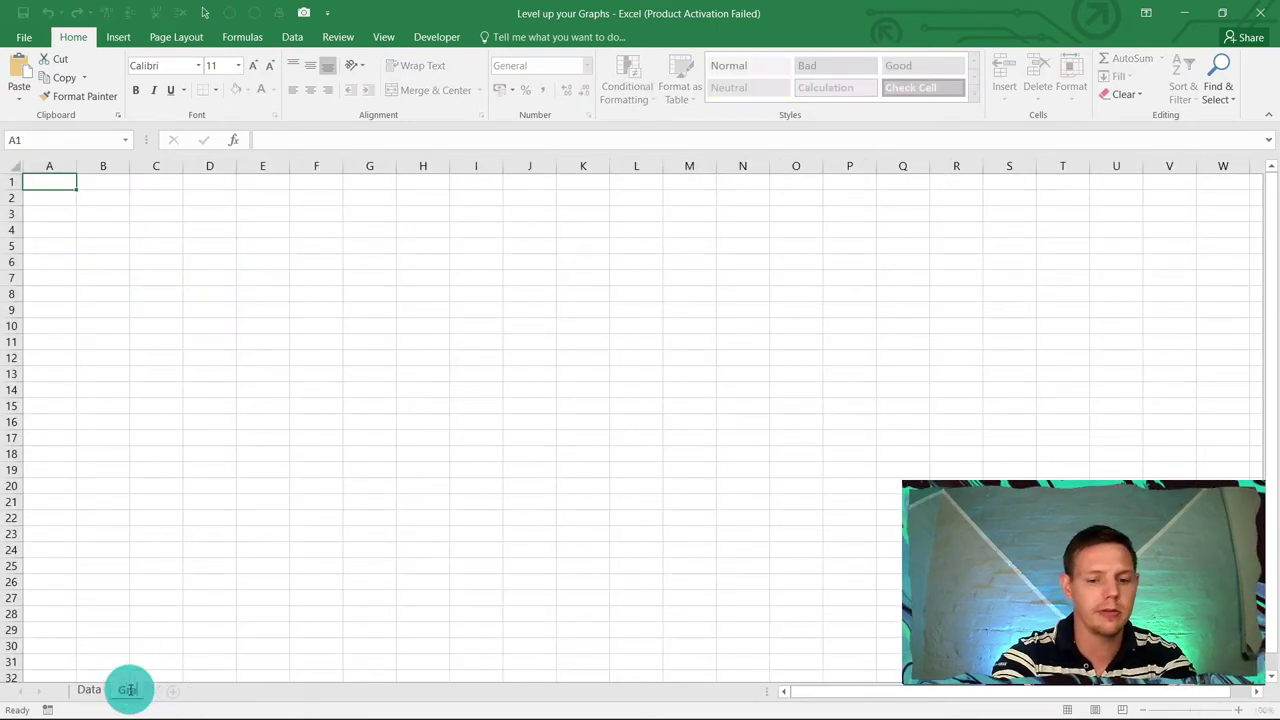
pyautogui.click(110, 628)
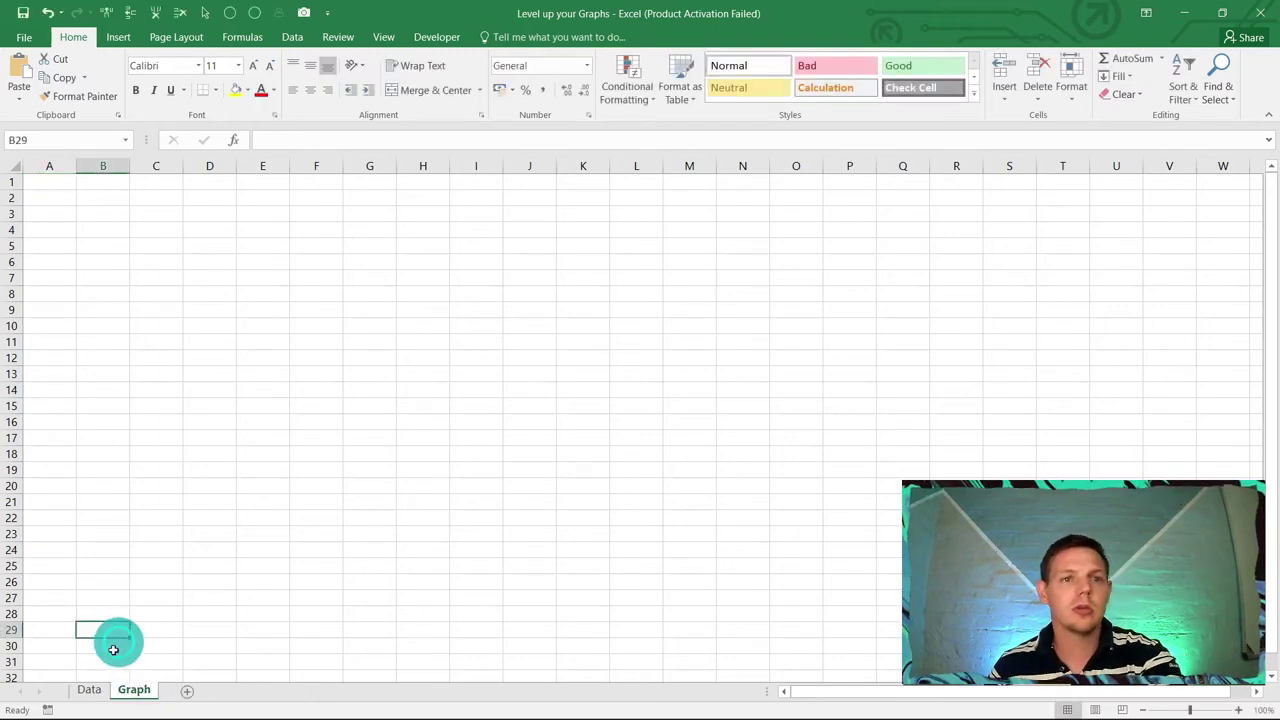
# Step: Transfer the sales line chart from the Data sheet to cell B2 of the Graph sheet and deselect it
pyautogui.click(89, 689)
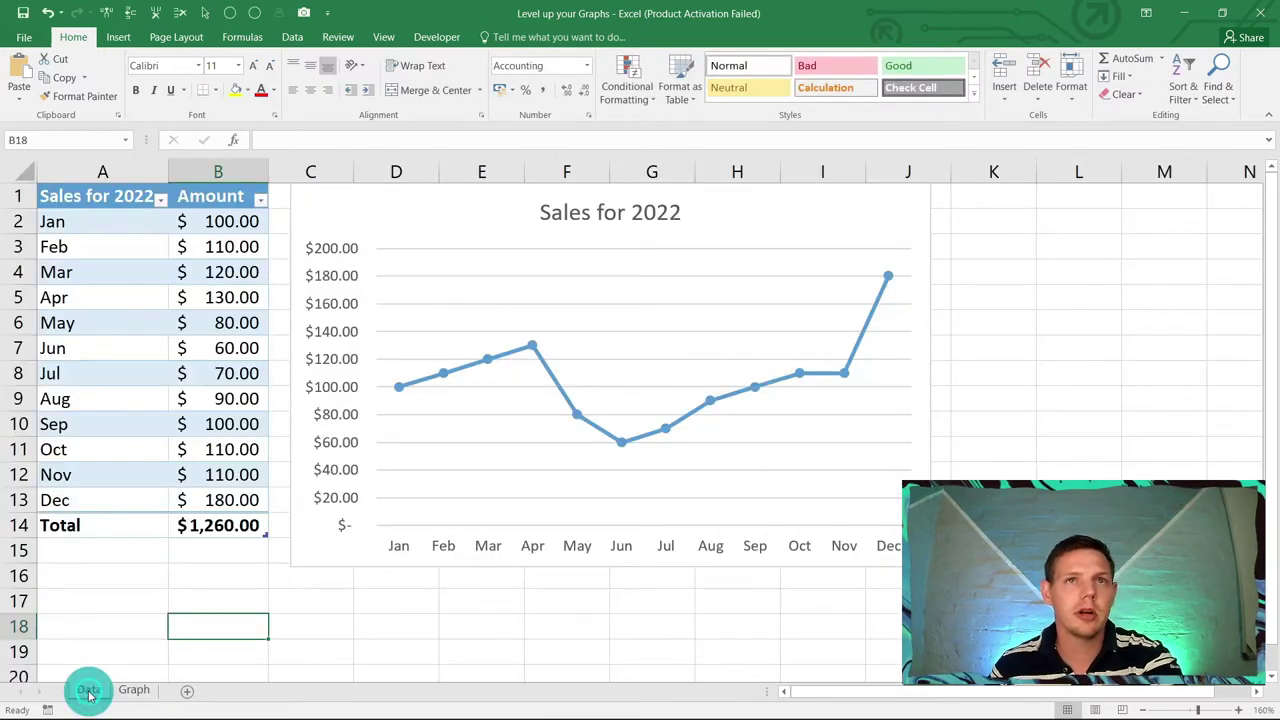
pyautogui.click(318, 212)
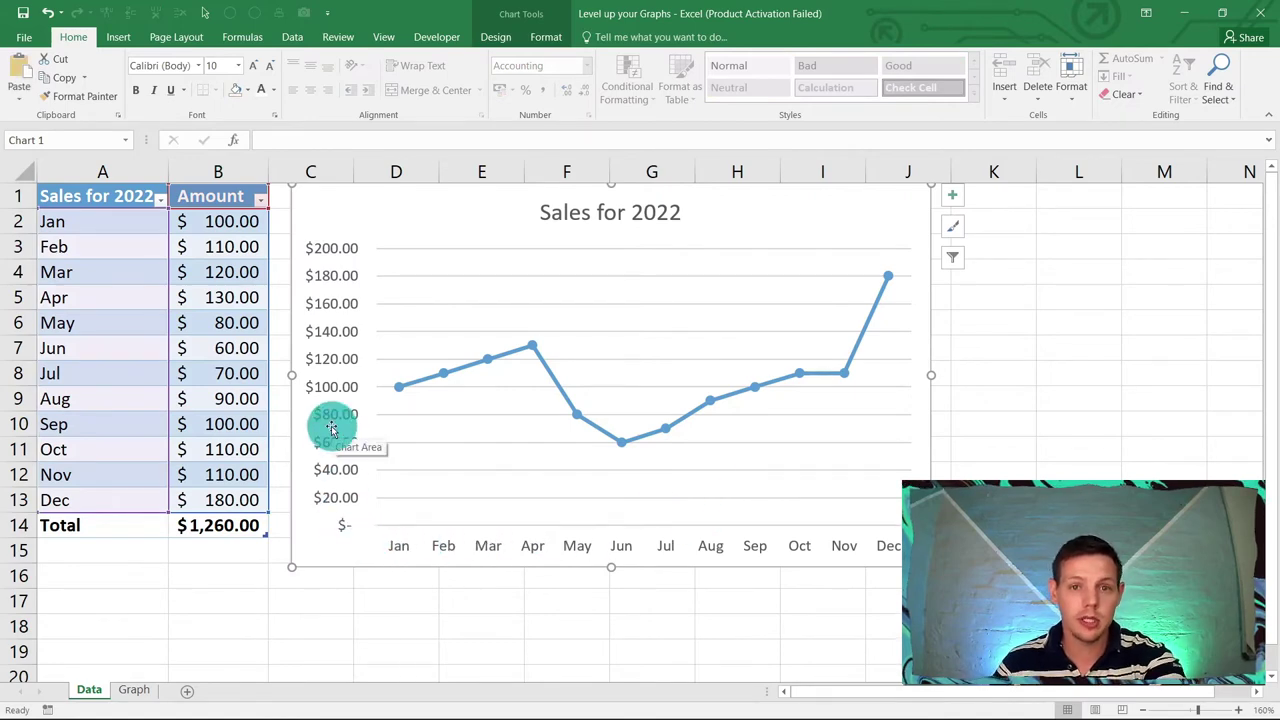
pyautogui.click(134, 690)
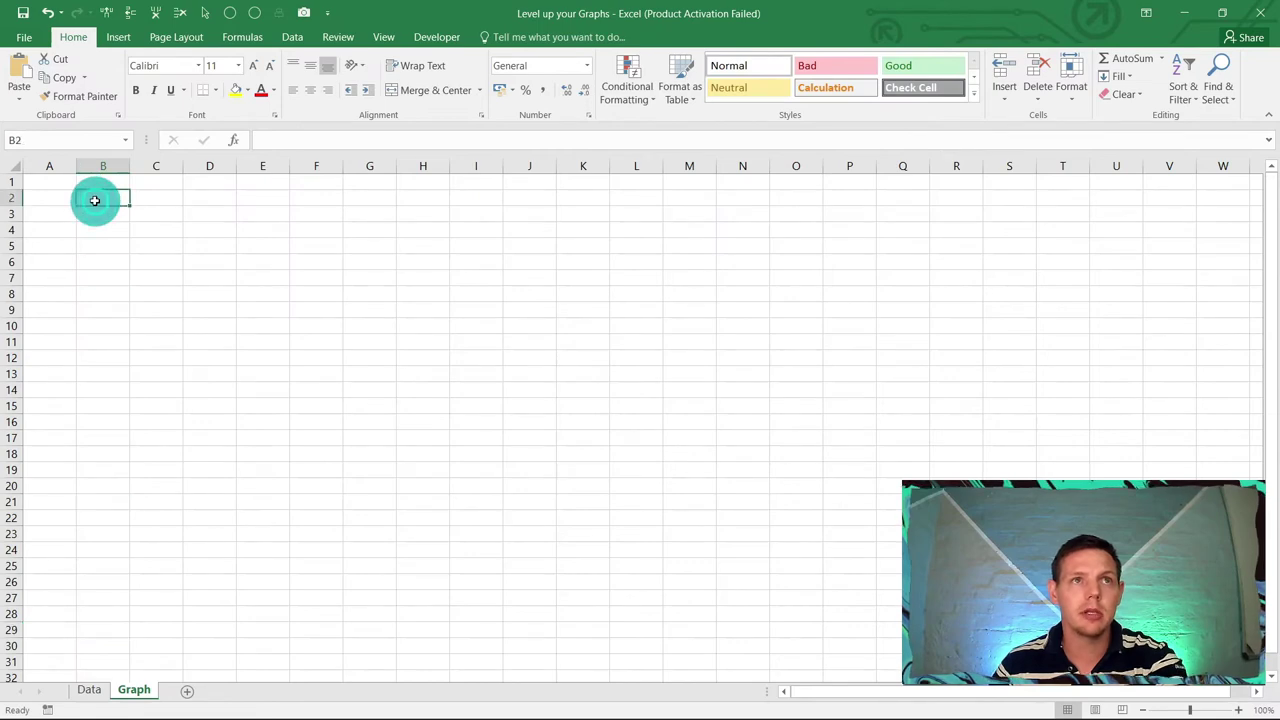
pyautogui.hotkey('ctrl', 'v')
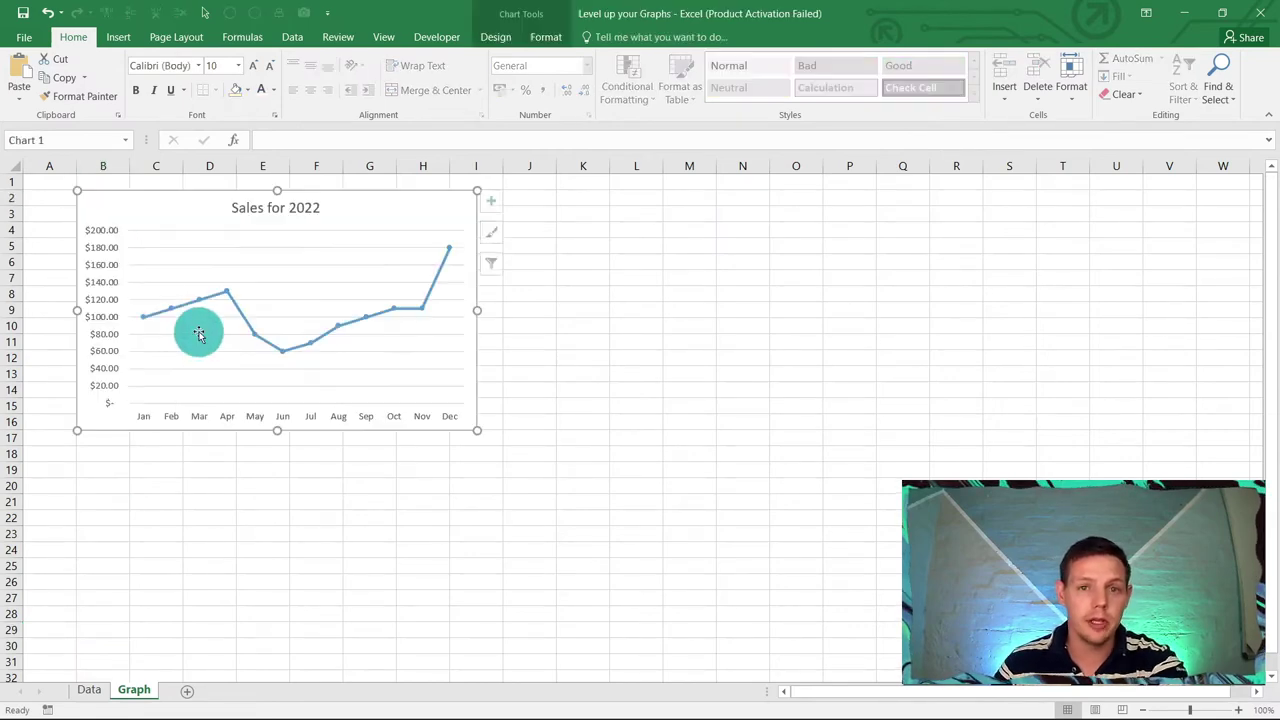
pyautogui.scroll(4, 400, 410)
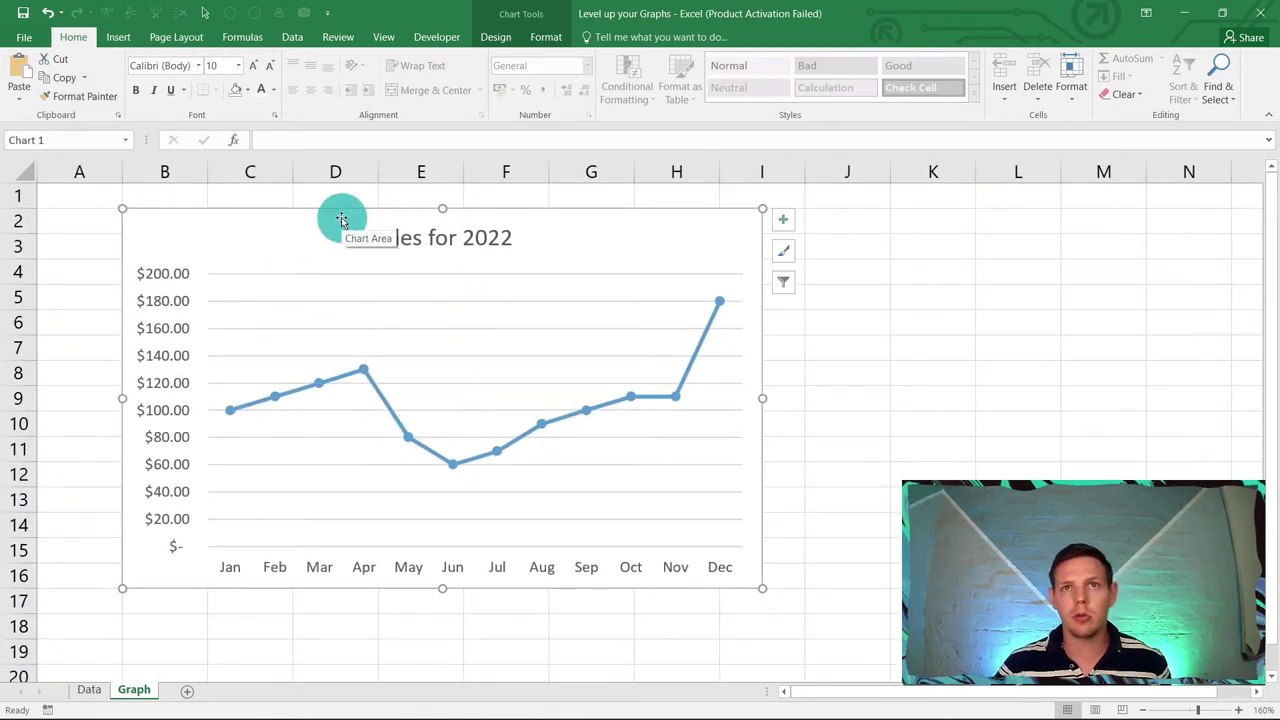
pyautogui.click(855, 249)
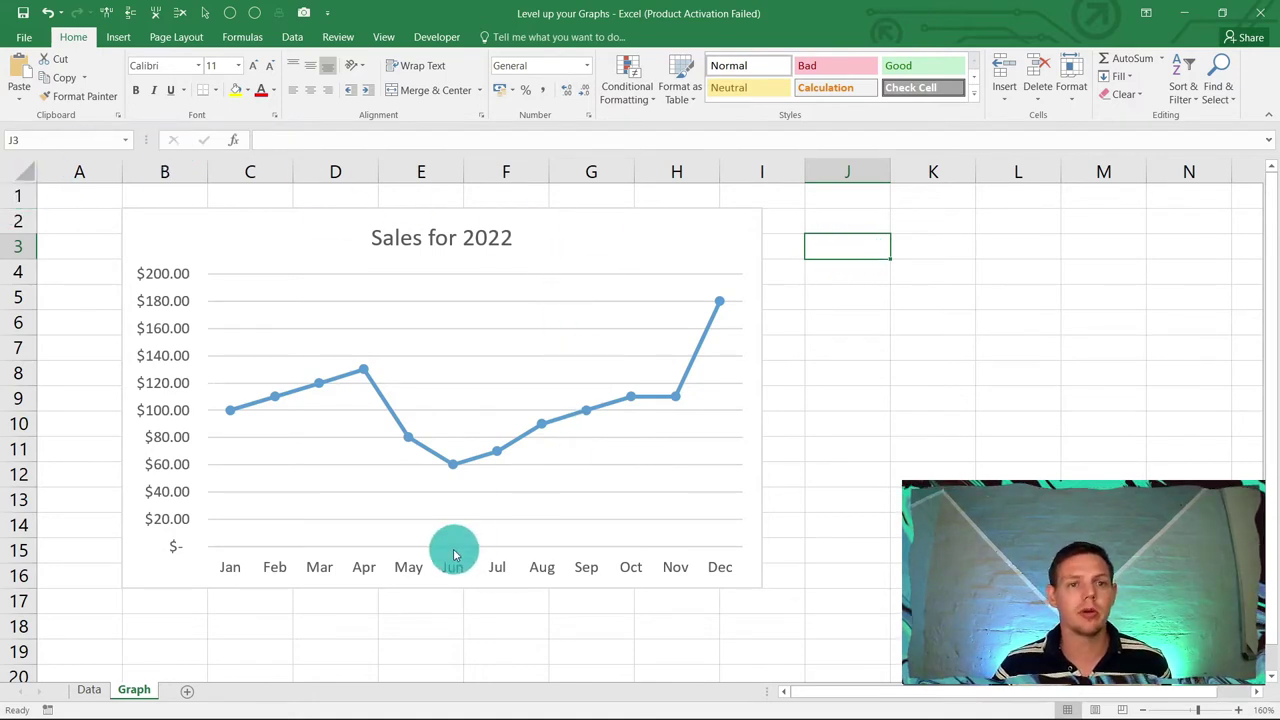
pyautogui.hotkey('alt', 'Tab')
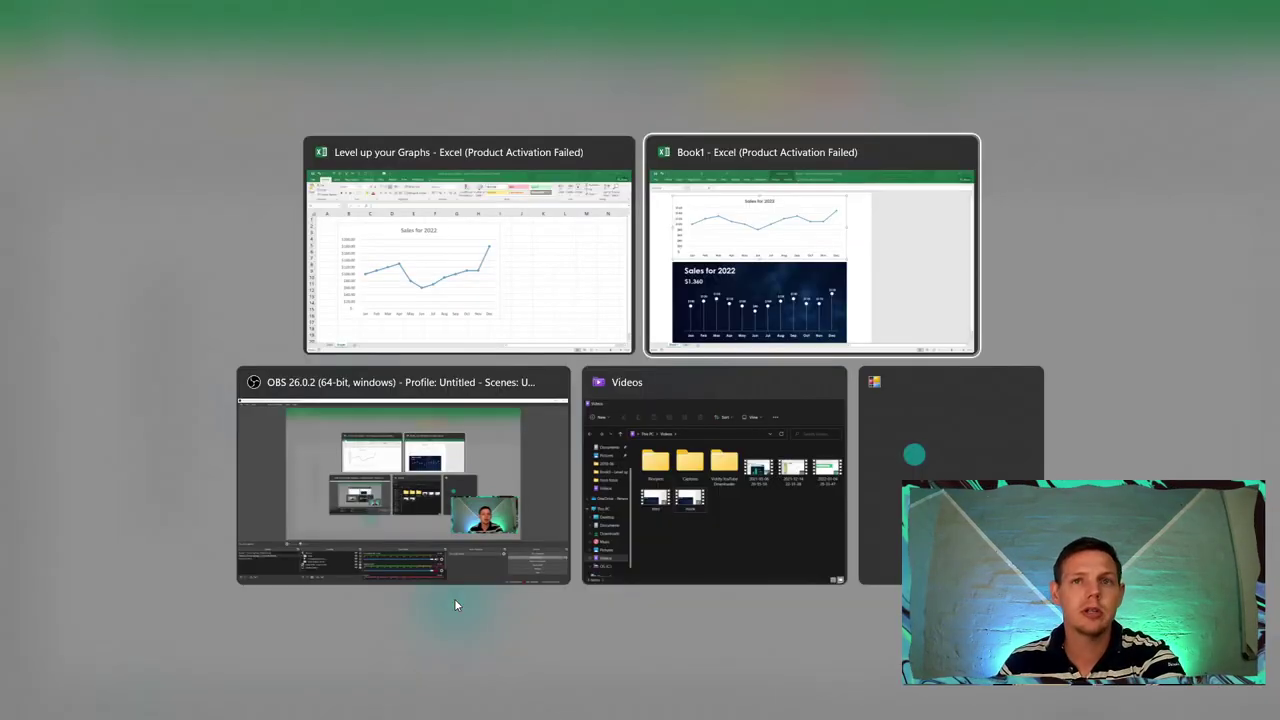
pyautogui.hotkey('alt', 'Tab')
pyautogui.hotkey('alt', 'Tab')
pyautogui.hotkey('alt', 'Tab')
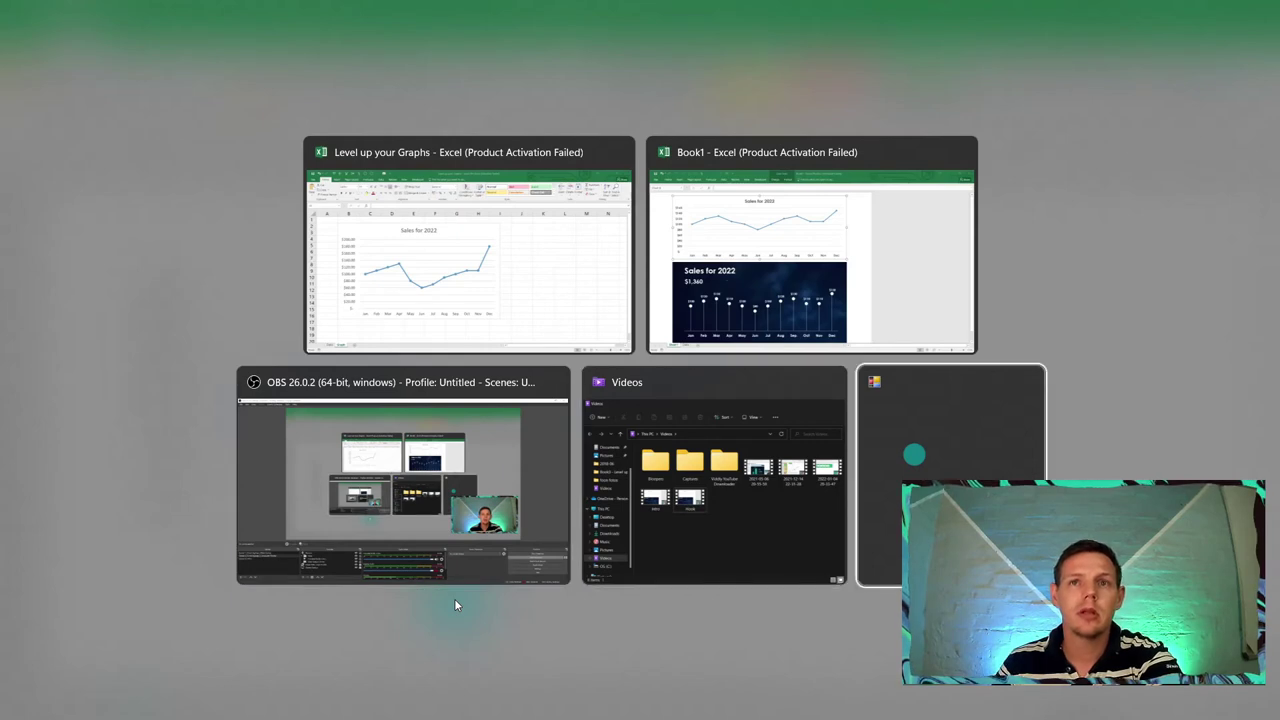
pyautogui.hotkey('alt', 'Tab')
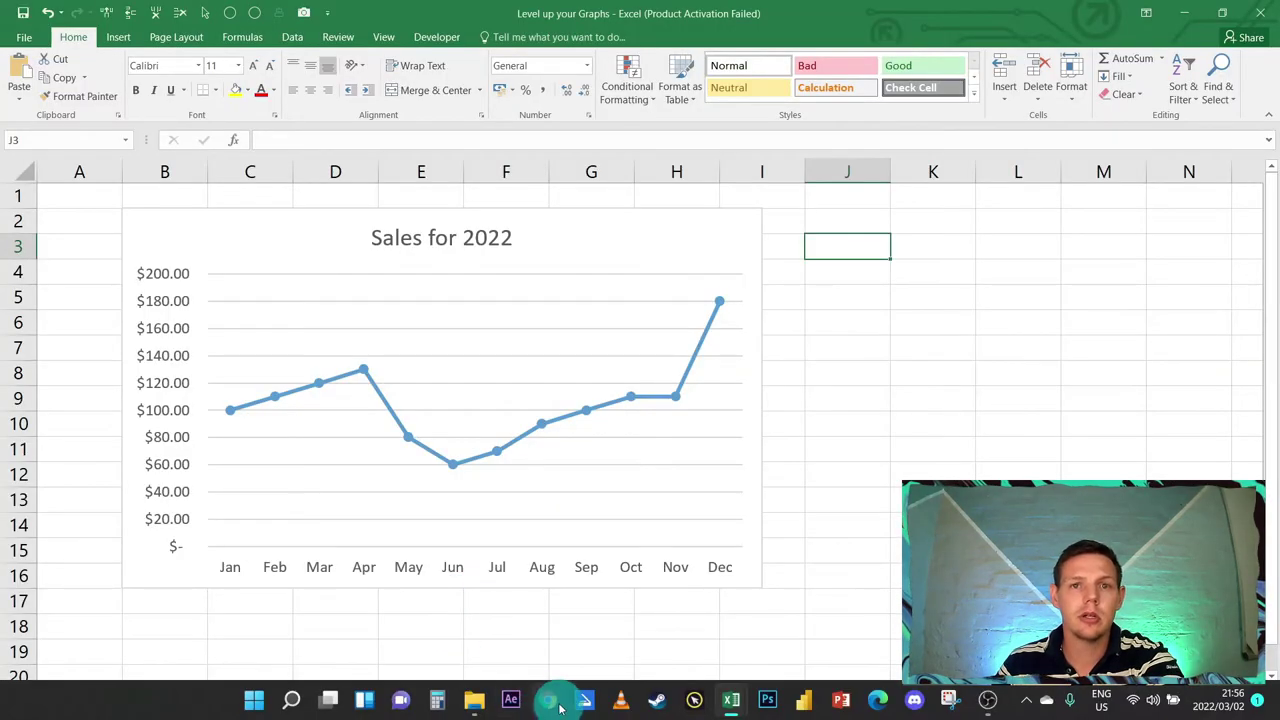
# Step: Switch to Chrome and run a Google image search for "hd dark blue cloud background"
pyautogui.click(548, 700)
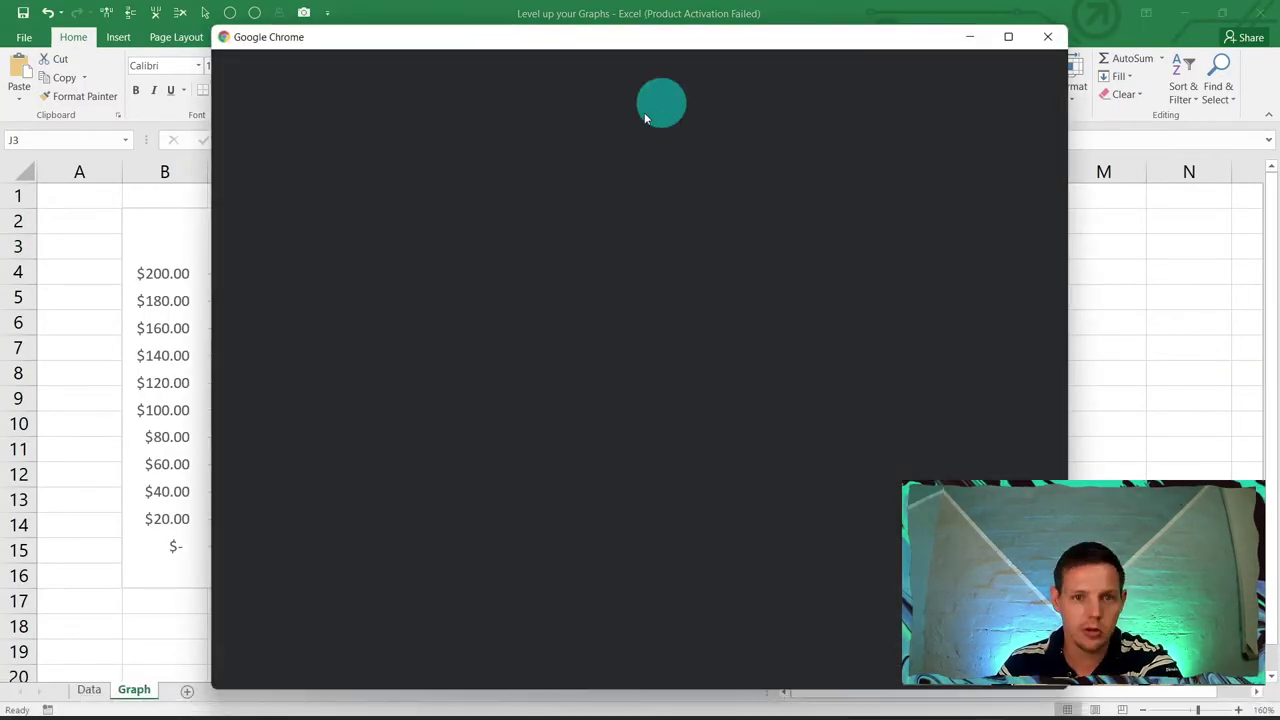
pyautogui.click(650, 383)
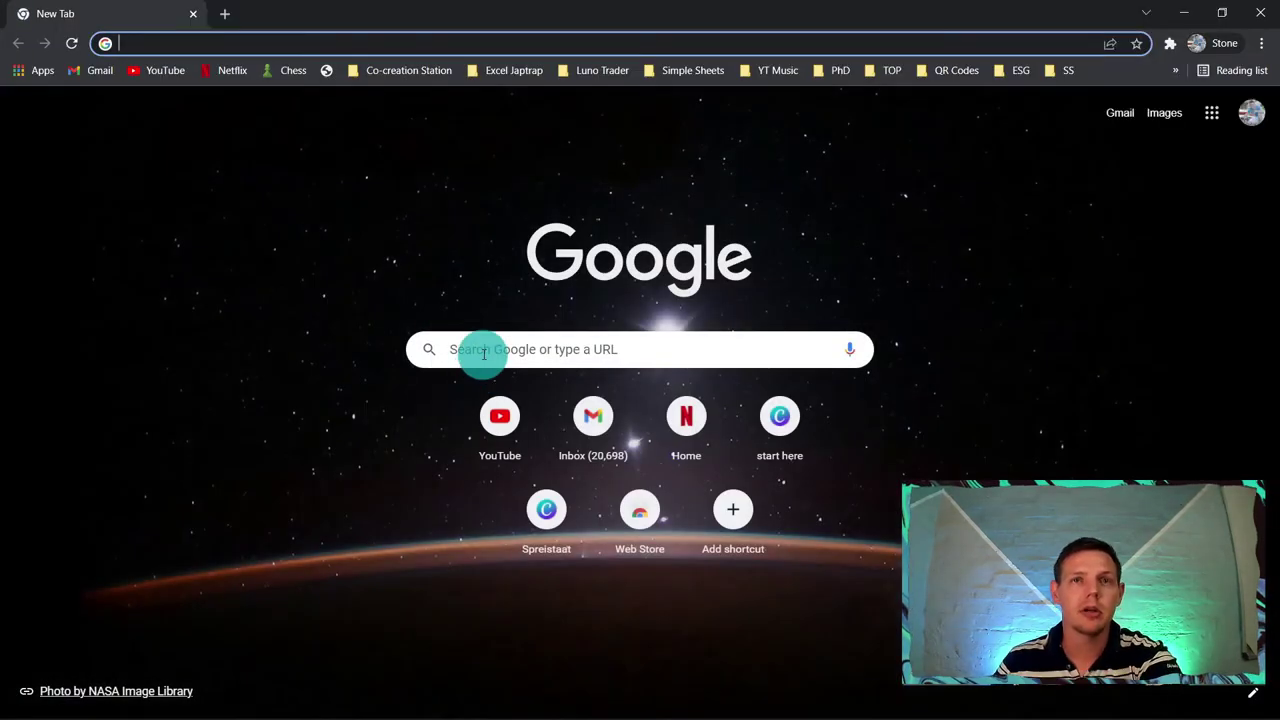
pyautogui.click(485, 352)
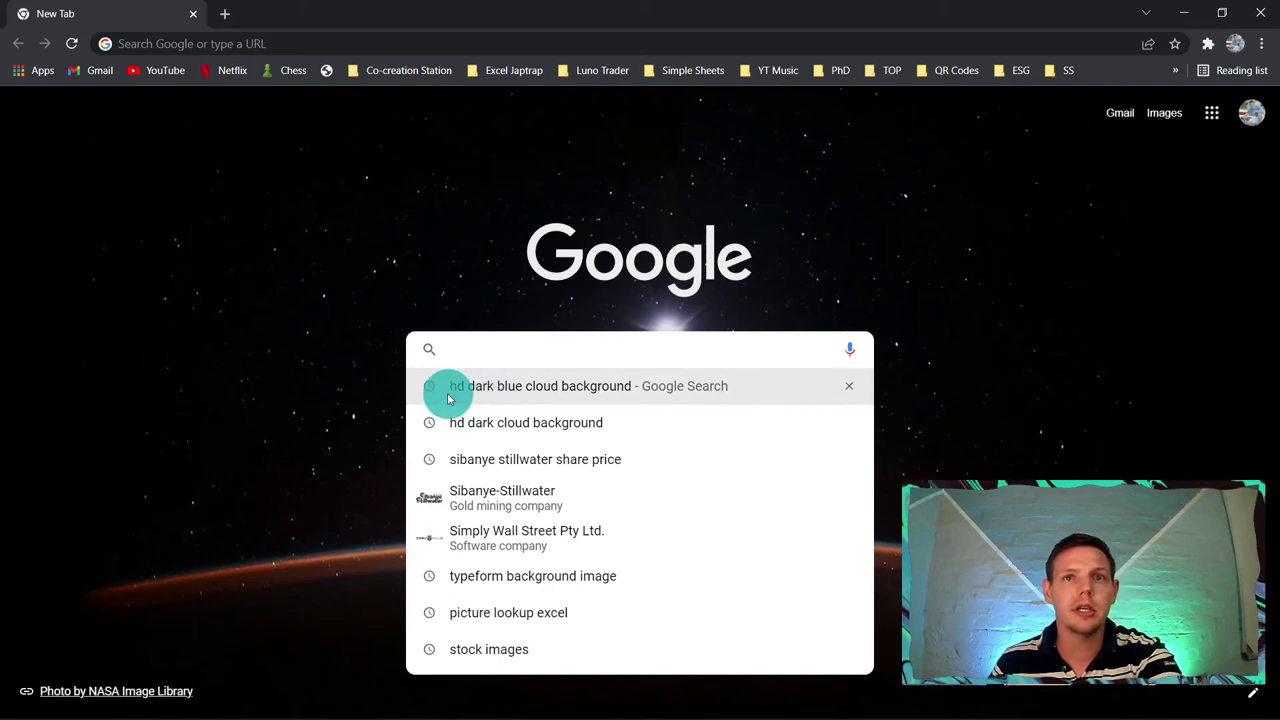
pyautogui.click(667, 396)
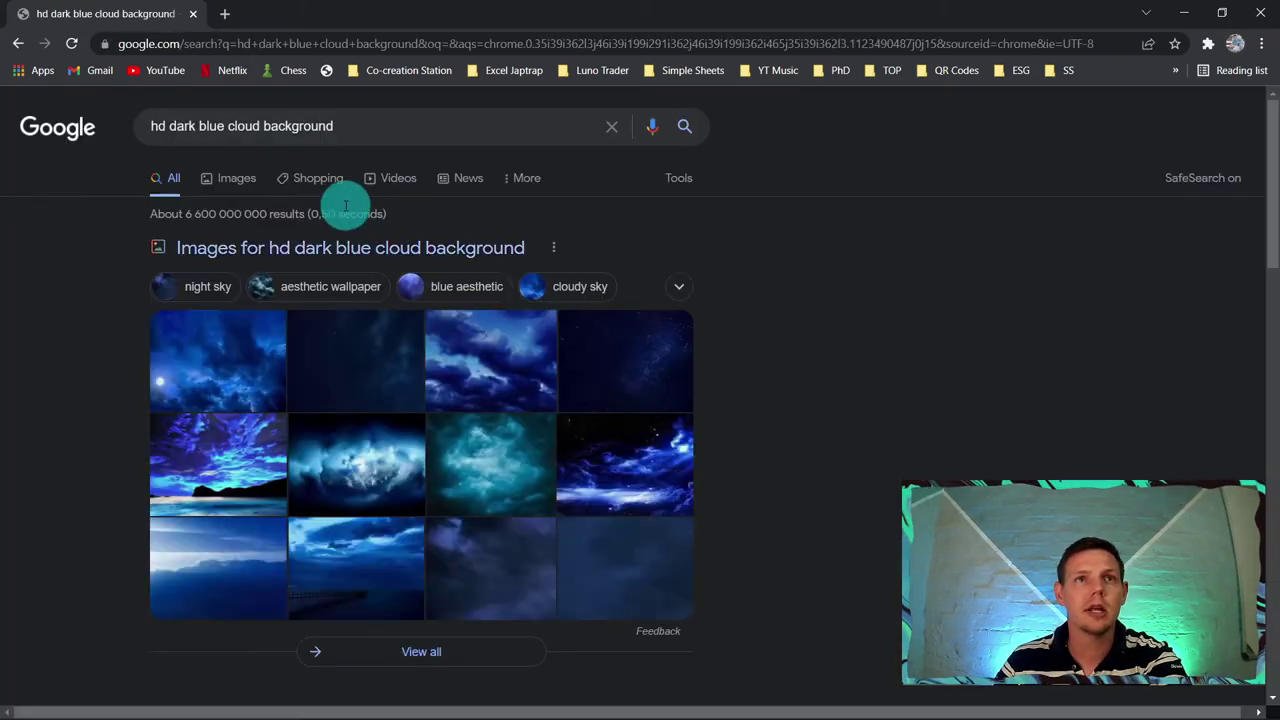
pyautogui.click(229, 186)
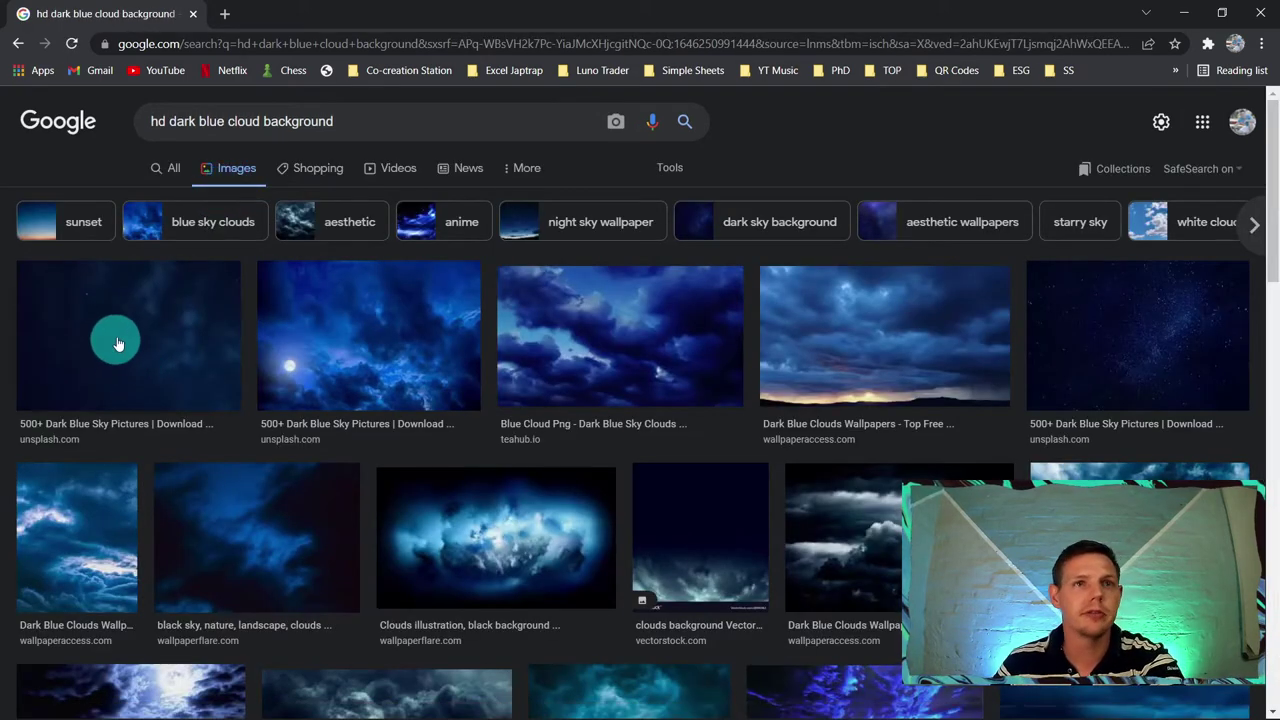
# Step: Open the first dark blue starry sky result from Unsplash and copy the enlarged image
pyautogui.click(118, 343)
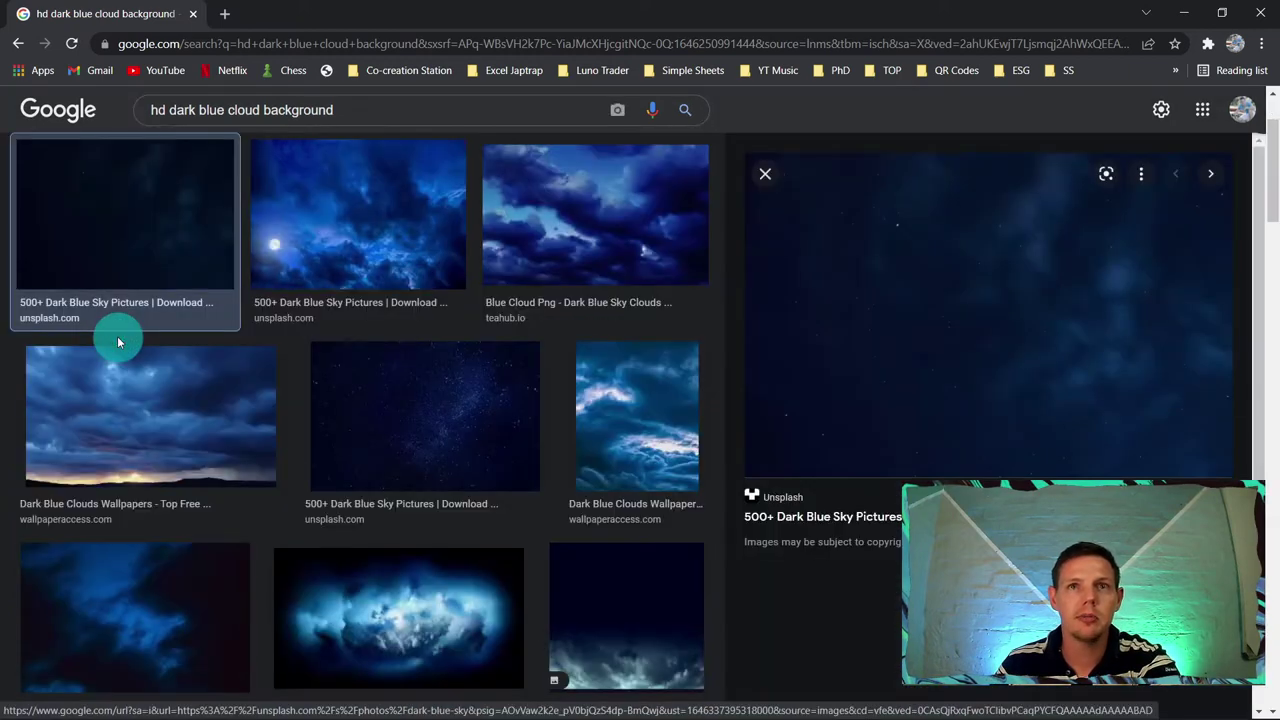
pyautogui.rightClick(897, 317)
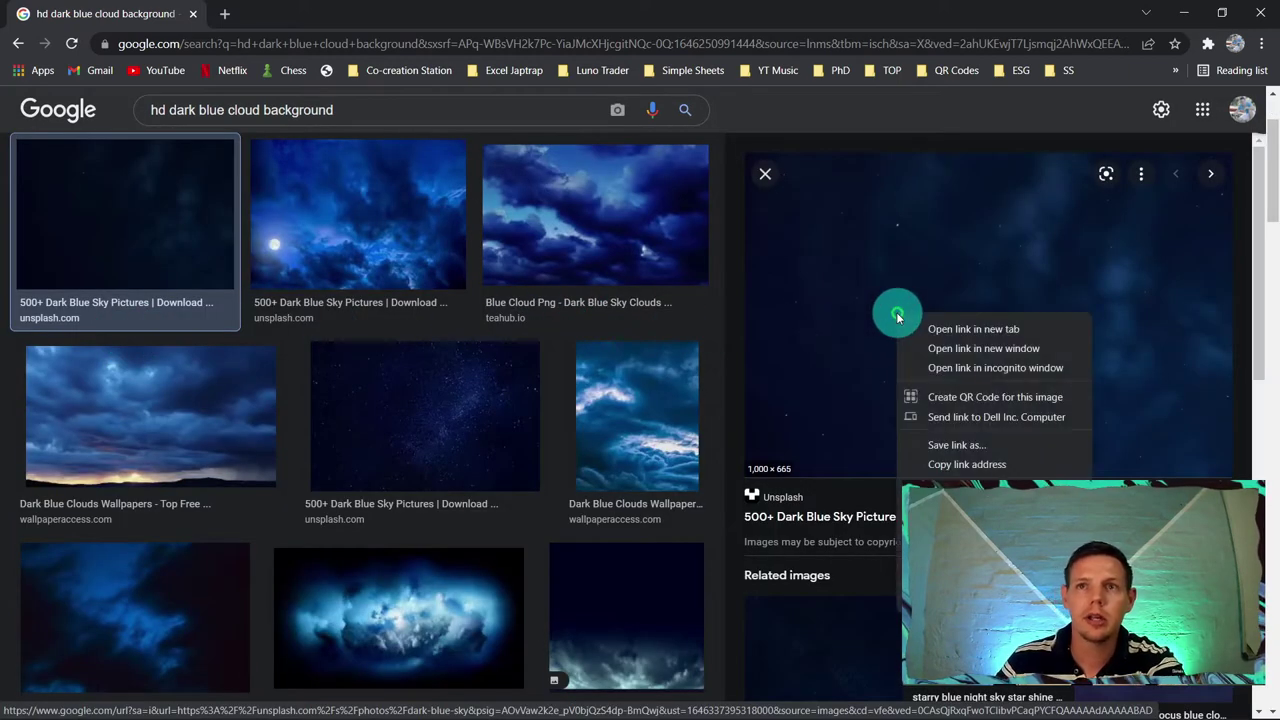
pyautogui.rightClick(858, 200)
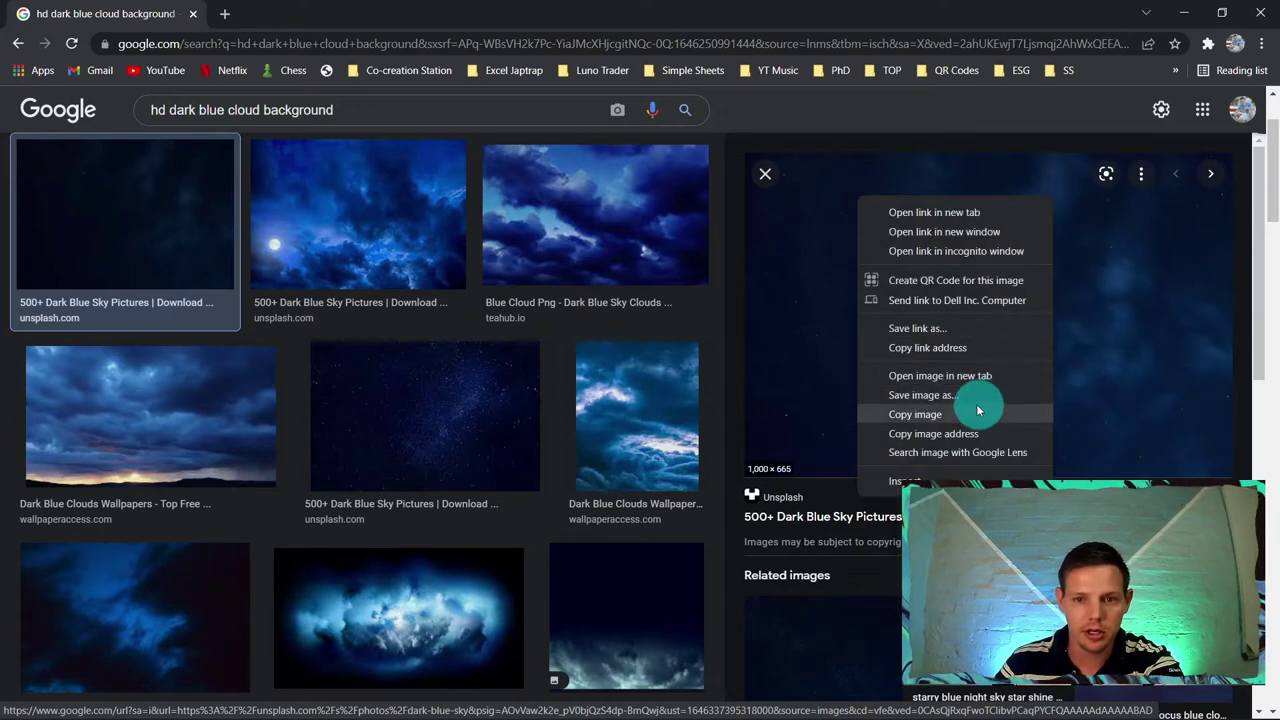
pyautogui.click(915, 414)
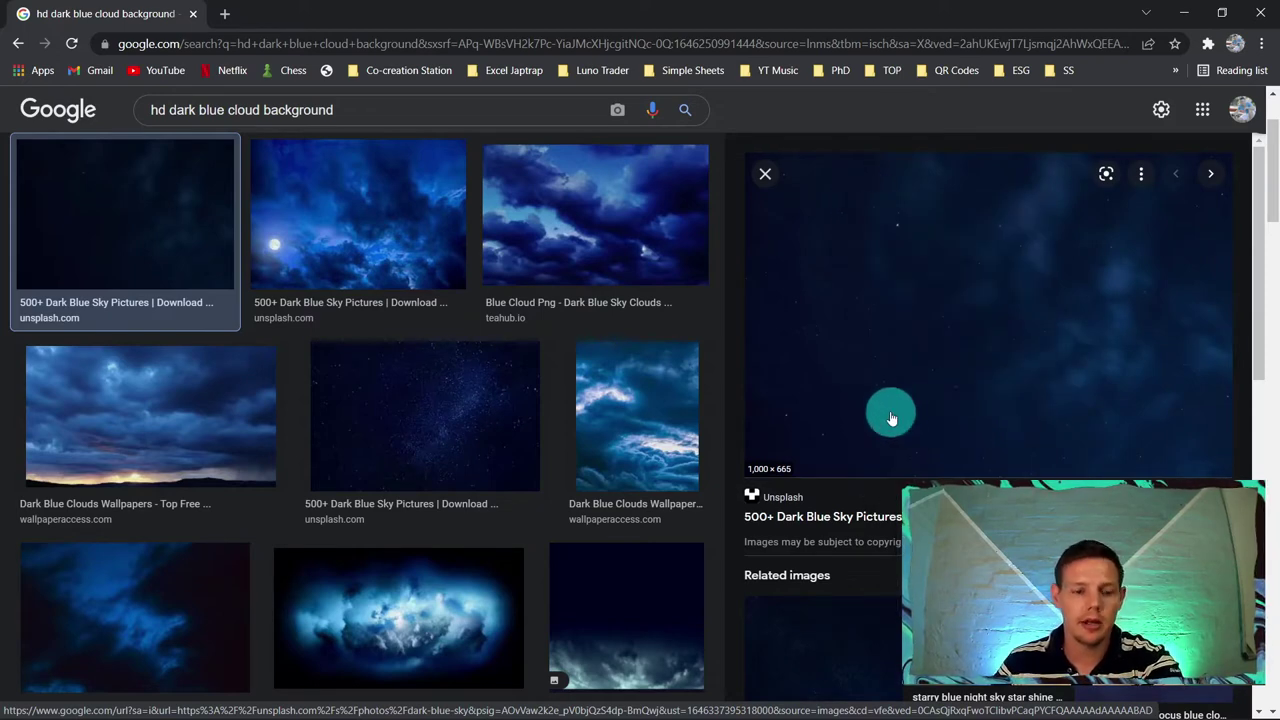
# Step: Back in Excel, move the chart across to column G on the Graph sheet and paste the copied image at cell A1
pyautogui.hotkey('alt', 'Tab')
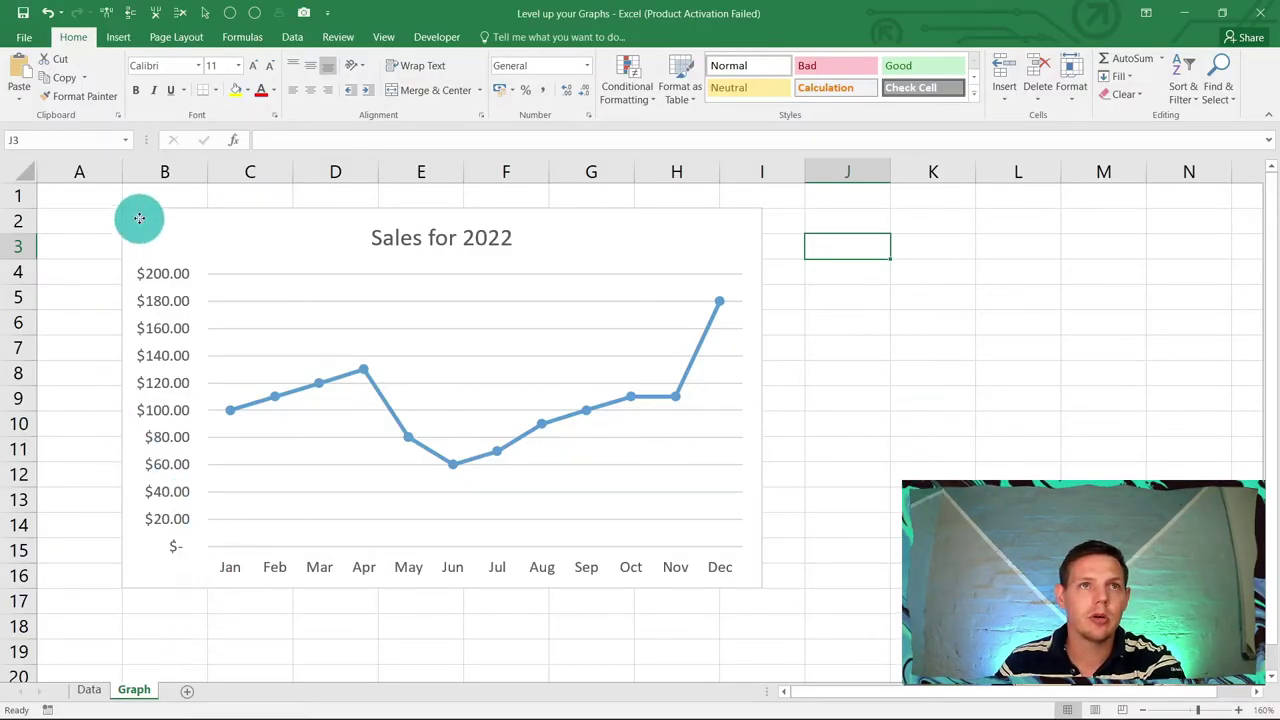
pyautogui.moveTo(148, 221); pyautogui.dragTo(612, 221)
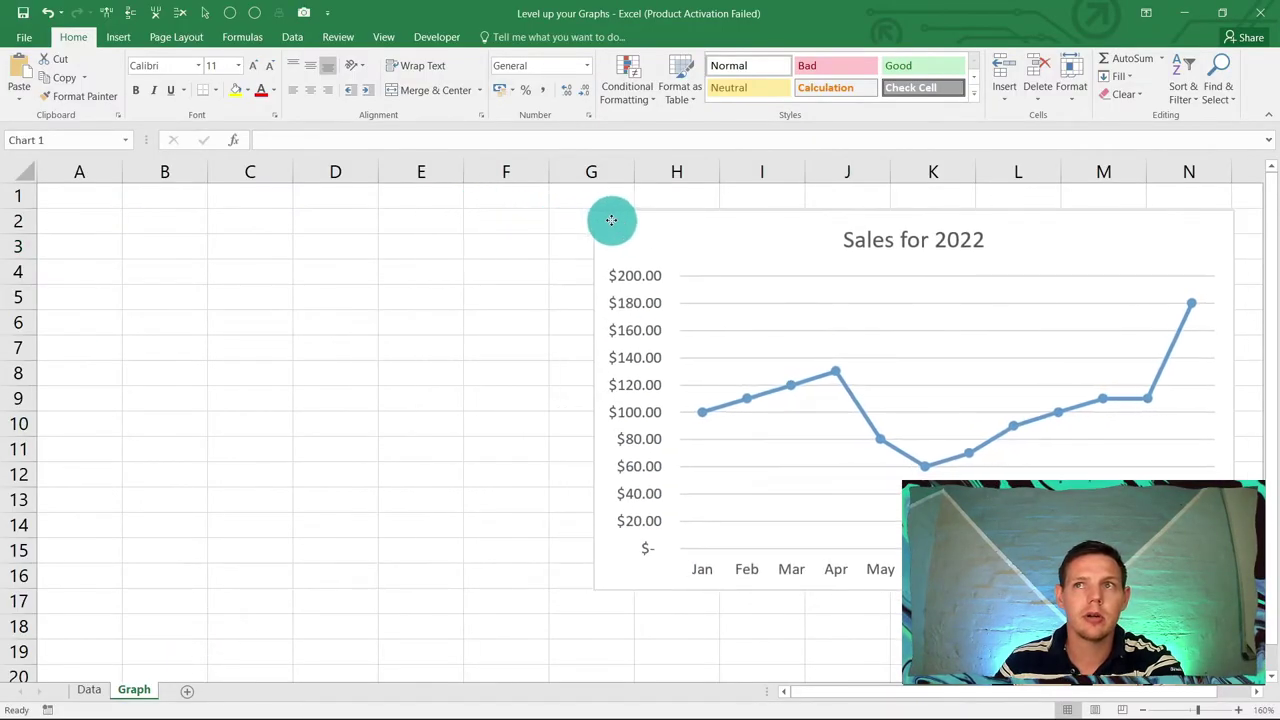
pyautogui.click(59, 195)
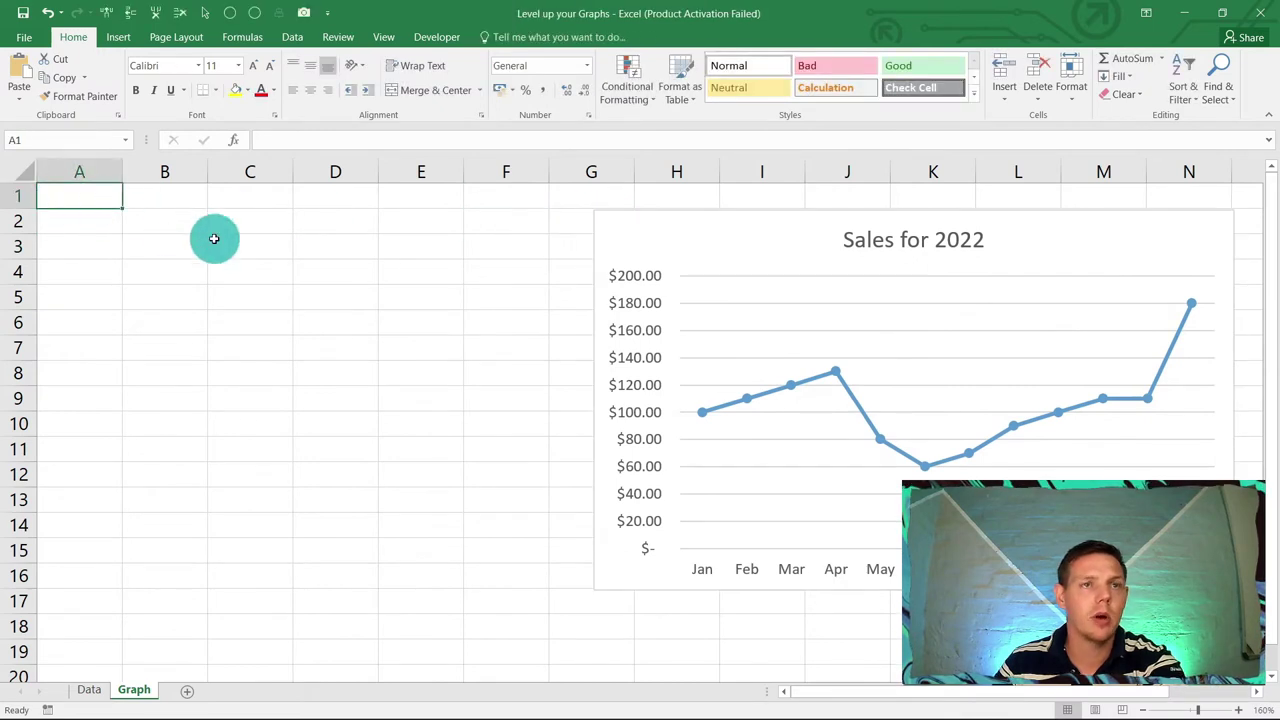
pyautogui.hotkey('ctrl', 'v')
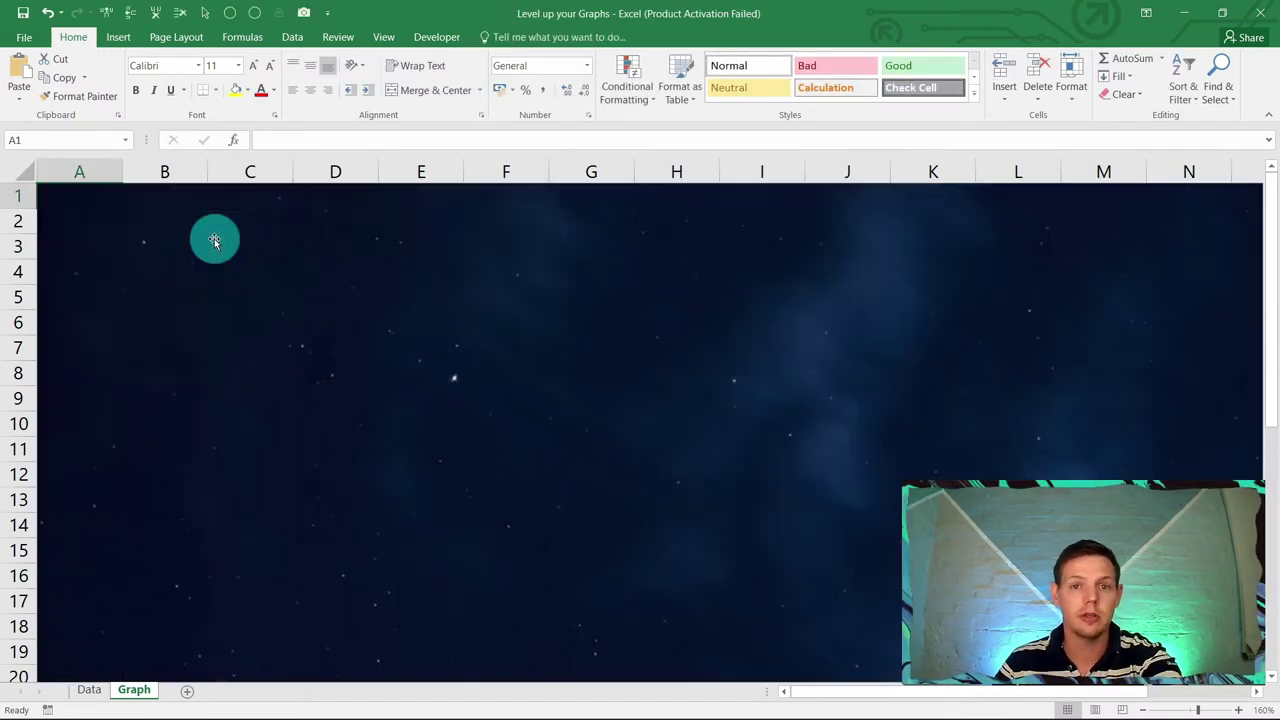
# Step: Shrink the sky picture proportionally to about half its size and place it over about A1:H18
pyautogui.moveTo(205, 285); pyautogui.dragTo(271, 303)
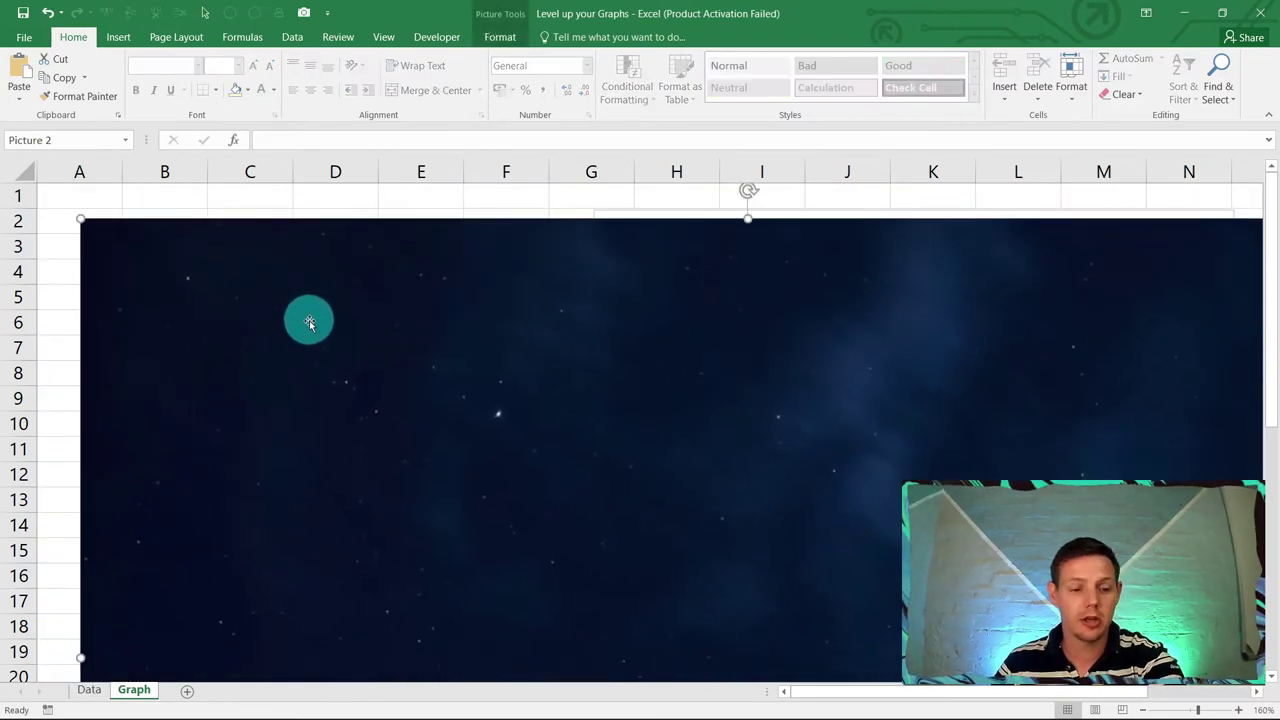
pyautogui.scroll(-5, 315, 324)
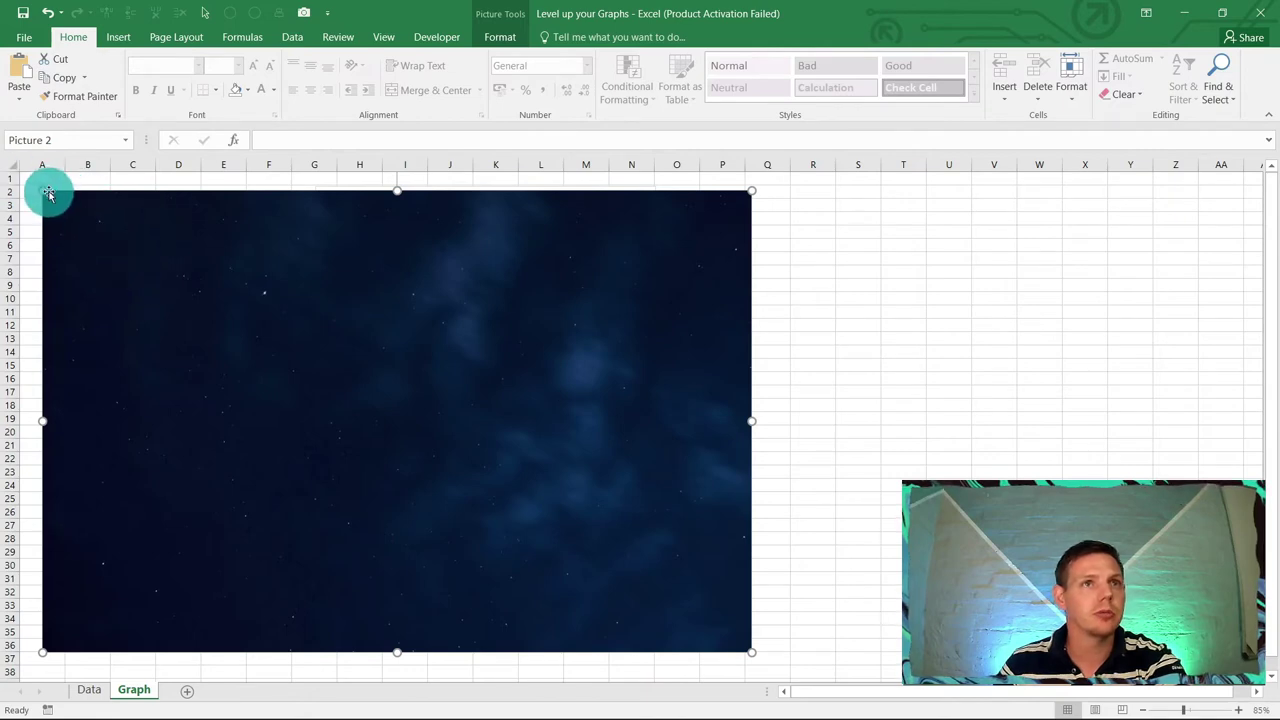
pyautogui.moveTo(42, 190); pyautogui.dragTo(394, 418)
pyautogui.moveTo(551, 523); pyautogui.dragTo(168, 279)
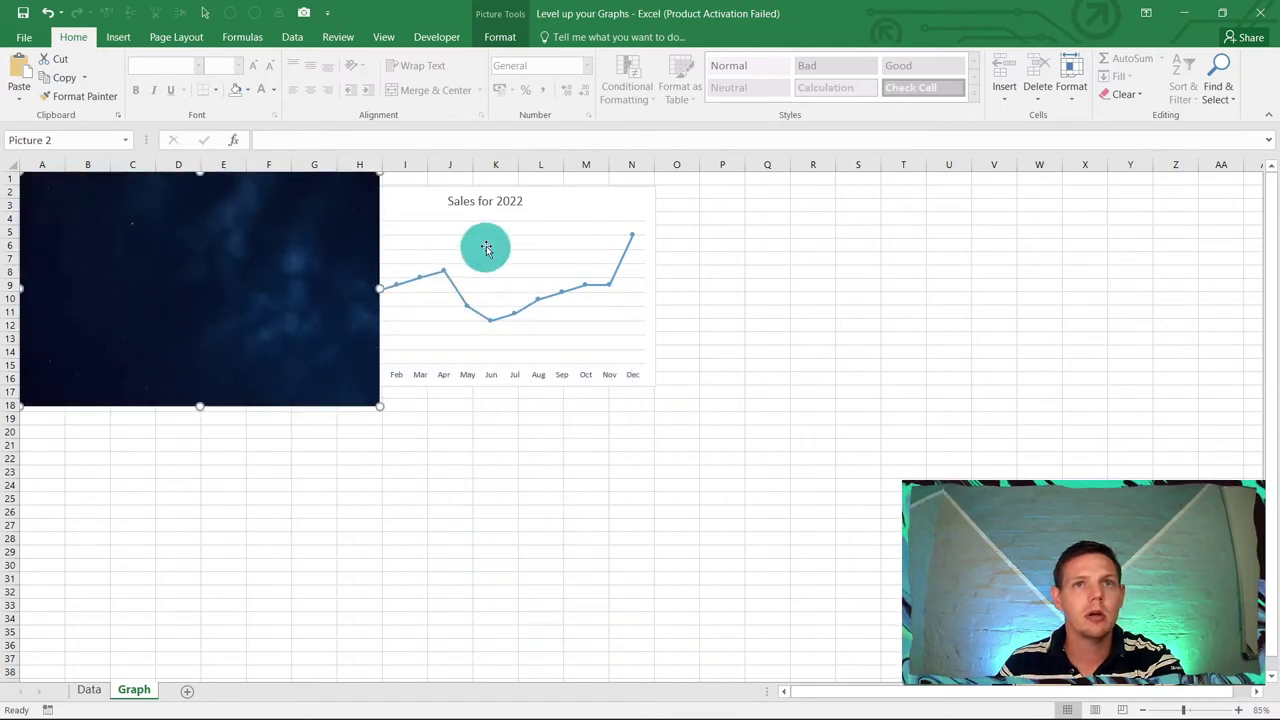
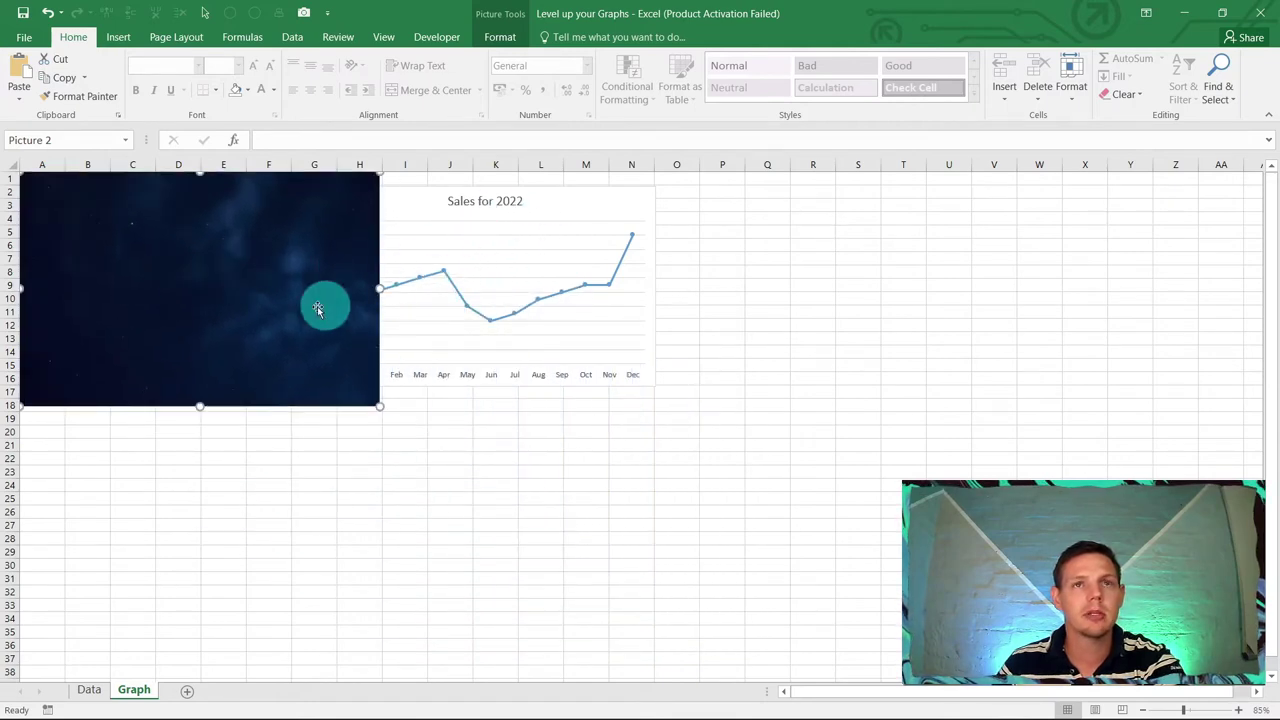
# Step: Send the sky picture to the back and move the sales chart so it sits centered on the picture
pyautogui.scroll(3, 270, 314)
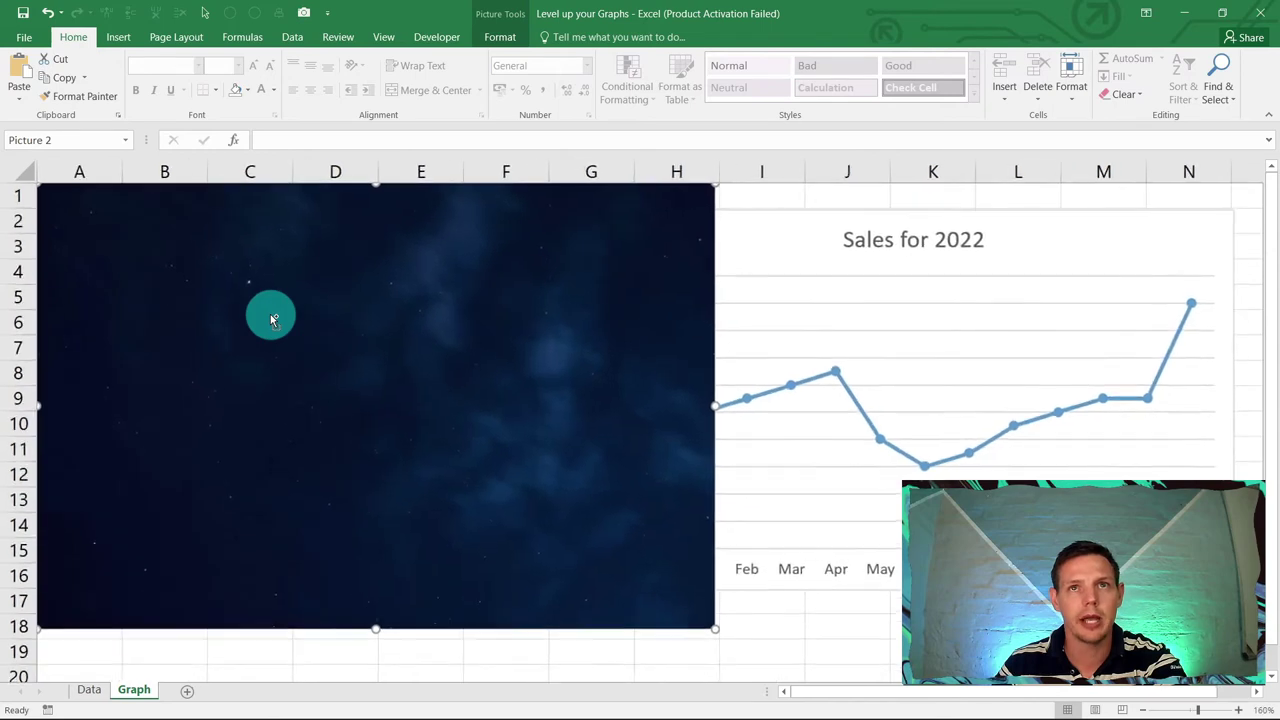
pyautogui.scroll(-1, 270, 314)
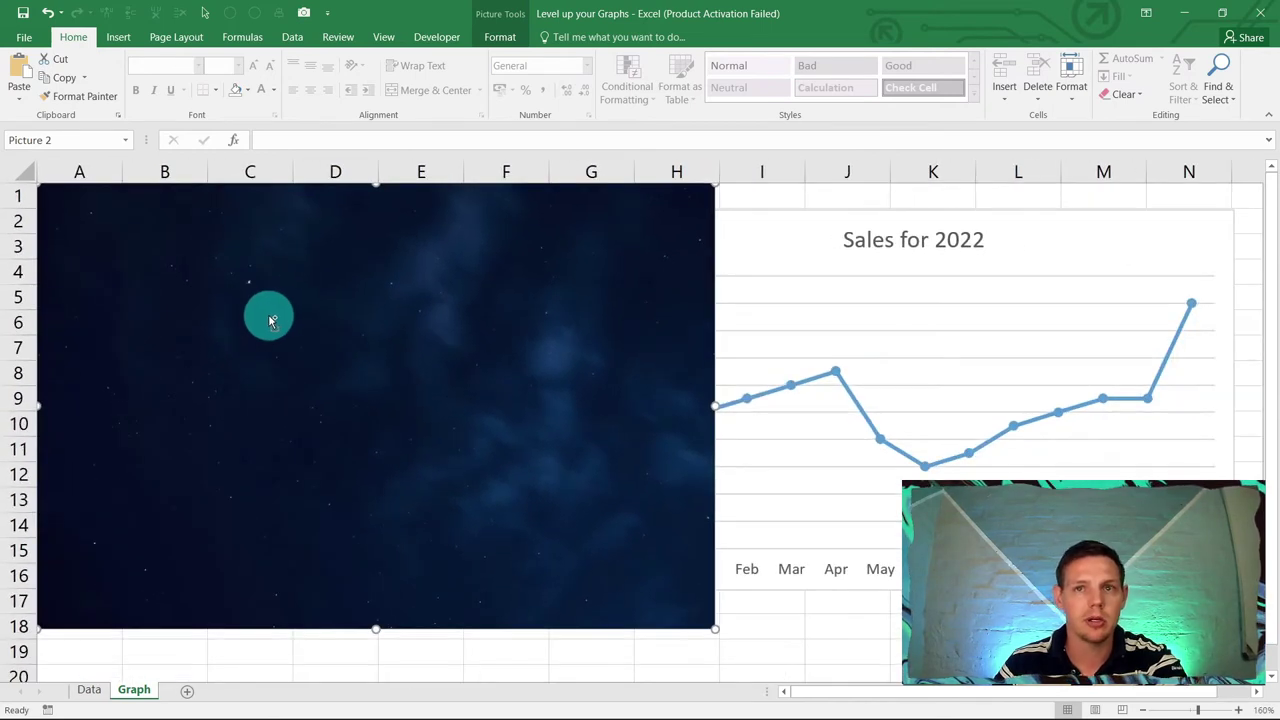
pyautogui.scroll(1, 270, 320)
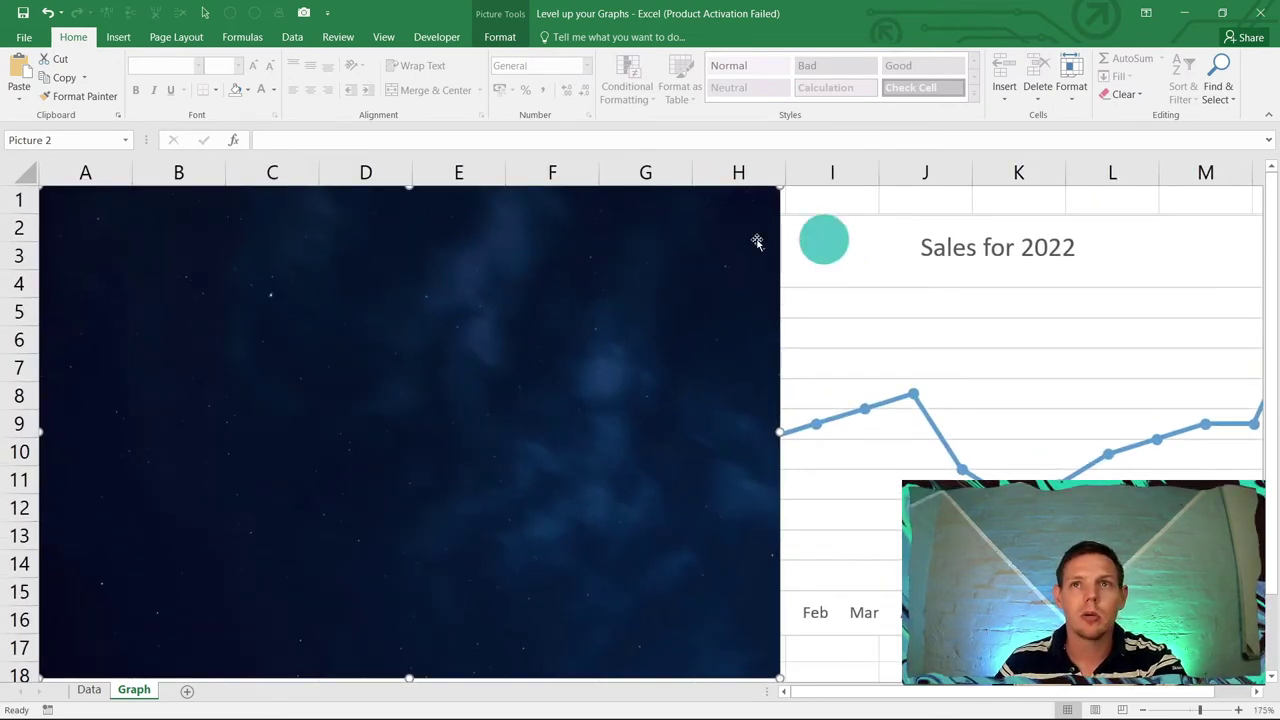
pyautogui.rightClick(261, 273)
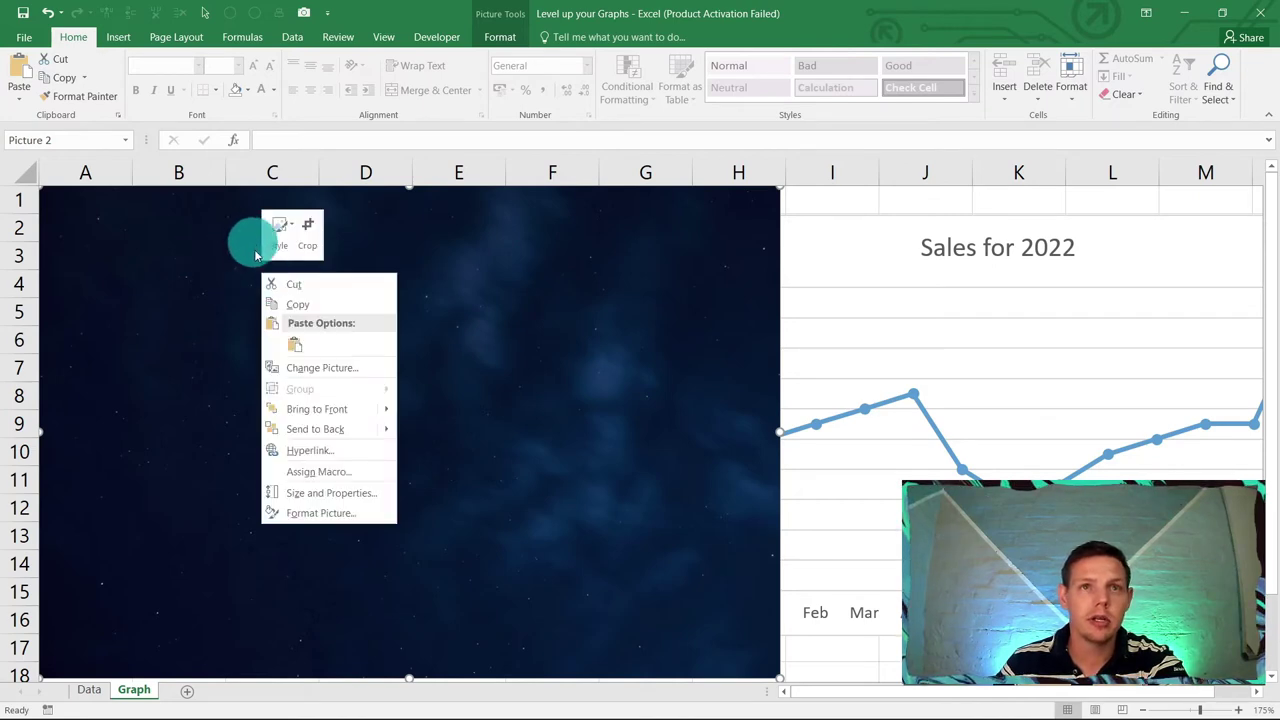
pyautogui.click(316, 429)
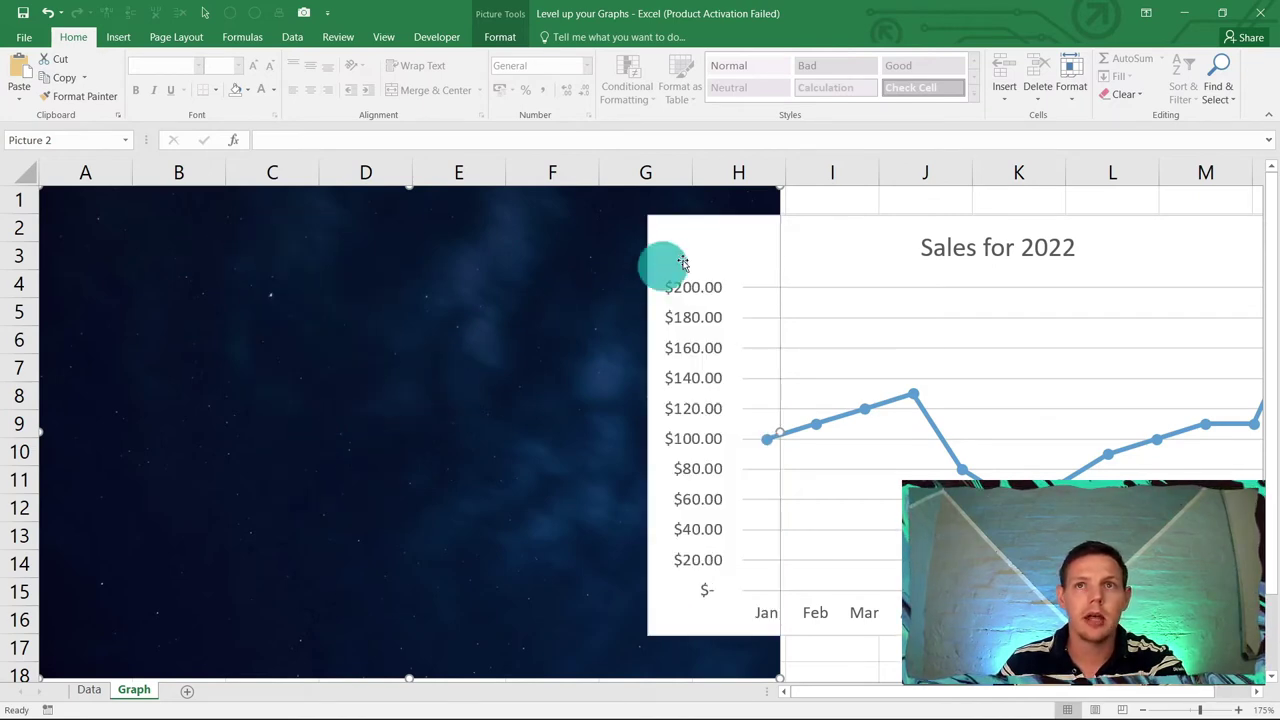
pyautogui.click(866, 226)
pyautogui.moveTo(867, 225); pyautogui.dragTo(286, 226)
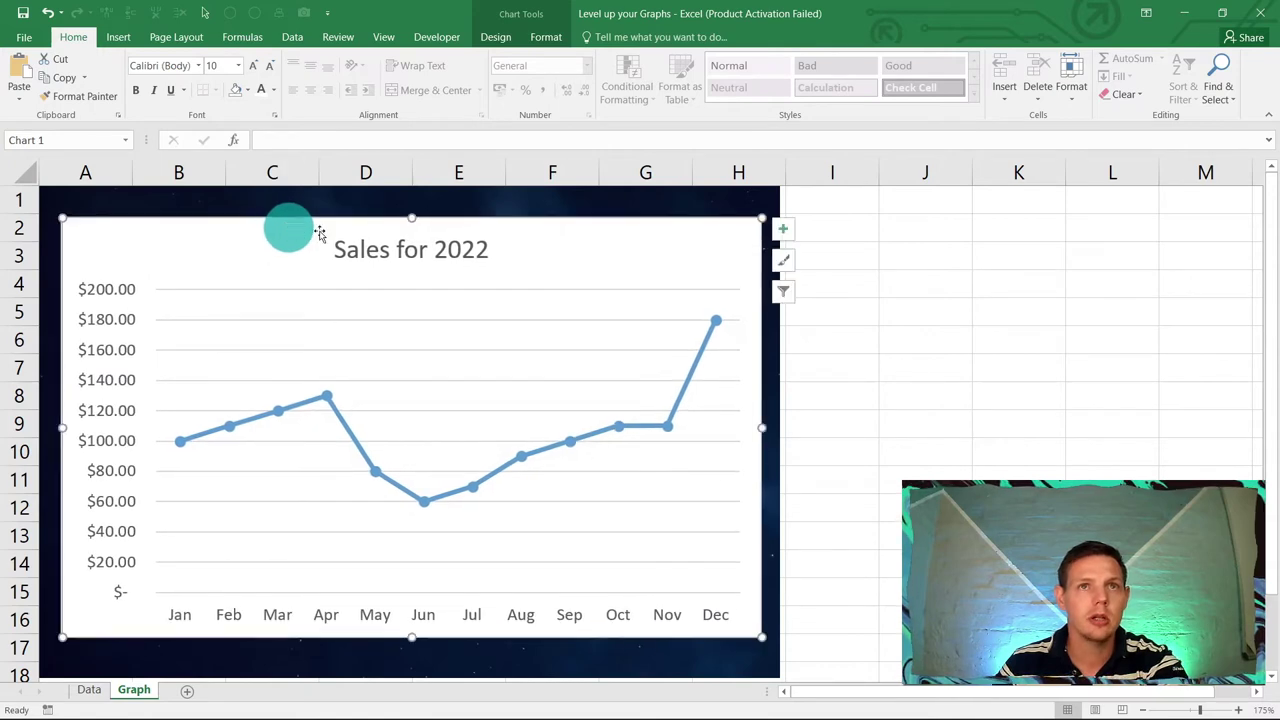
# Step: Delete the chart title and set the chart area's shape fill to No Fill
pyautogui.click(384, 251)
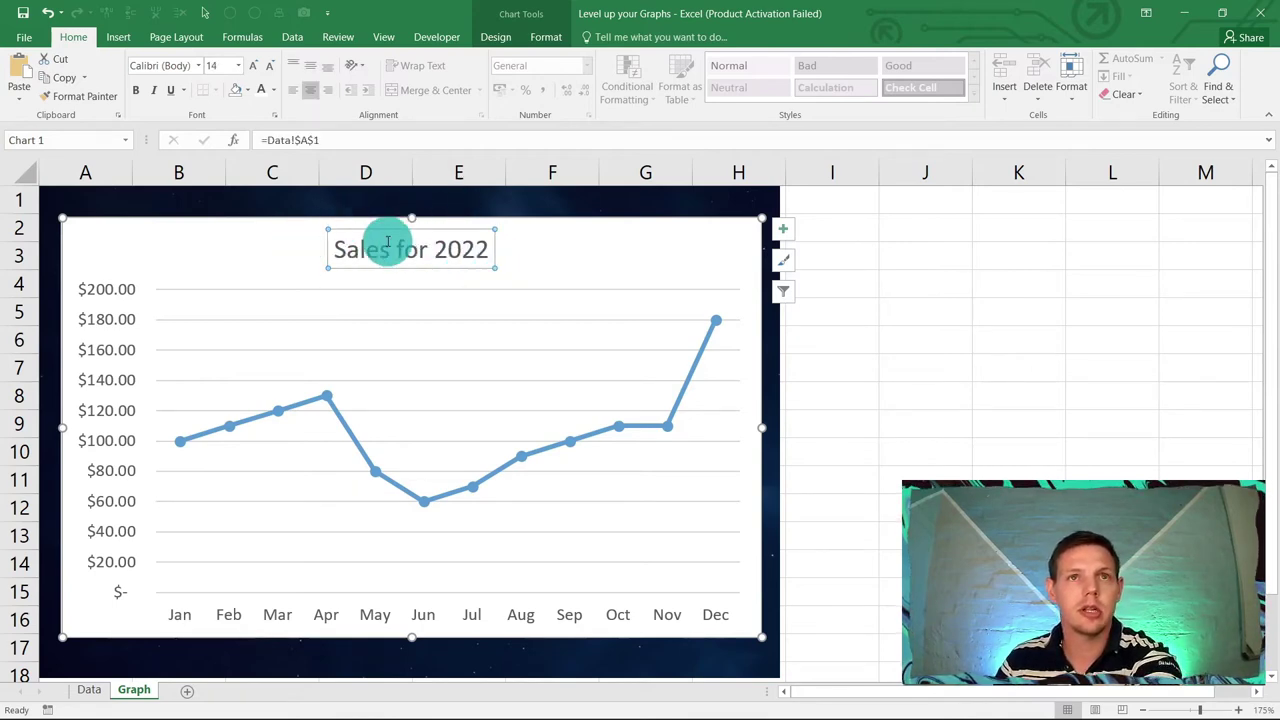
pyautogui.press('Delete')
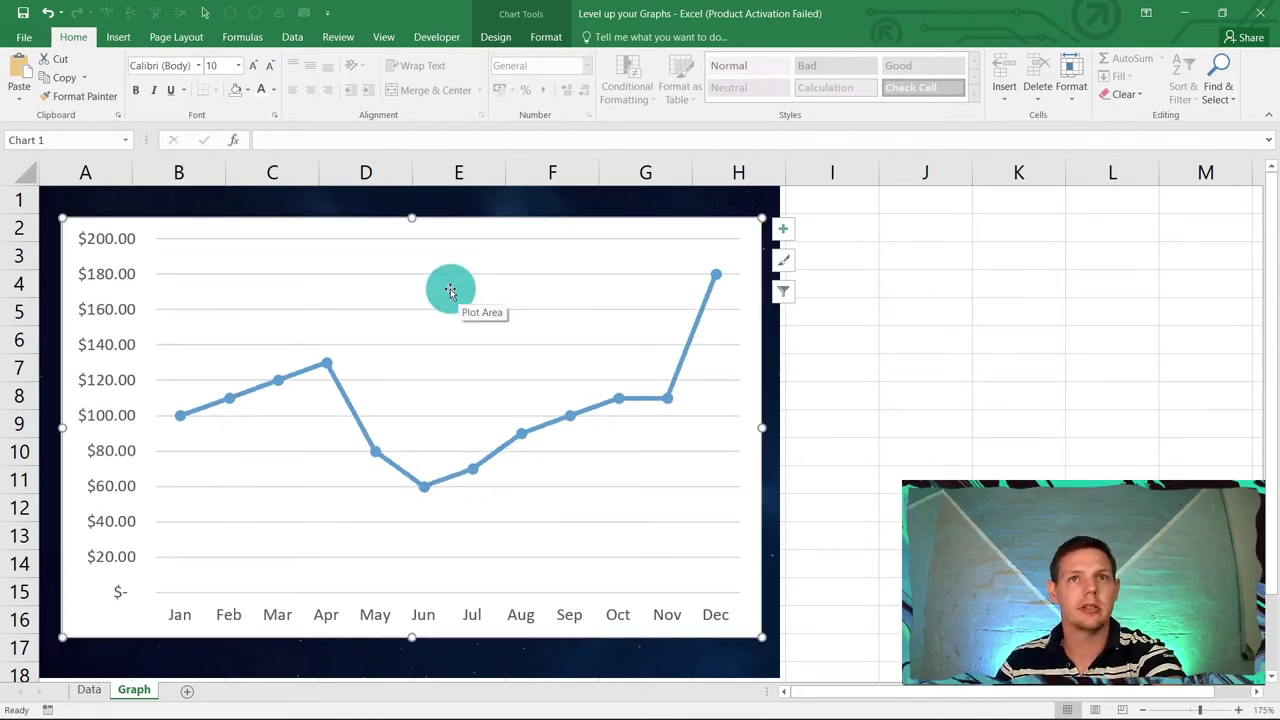
pyautogui.doubleClick(349, 222)
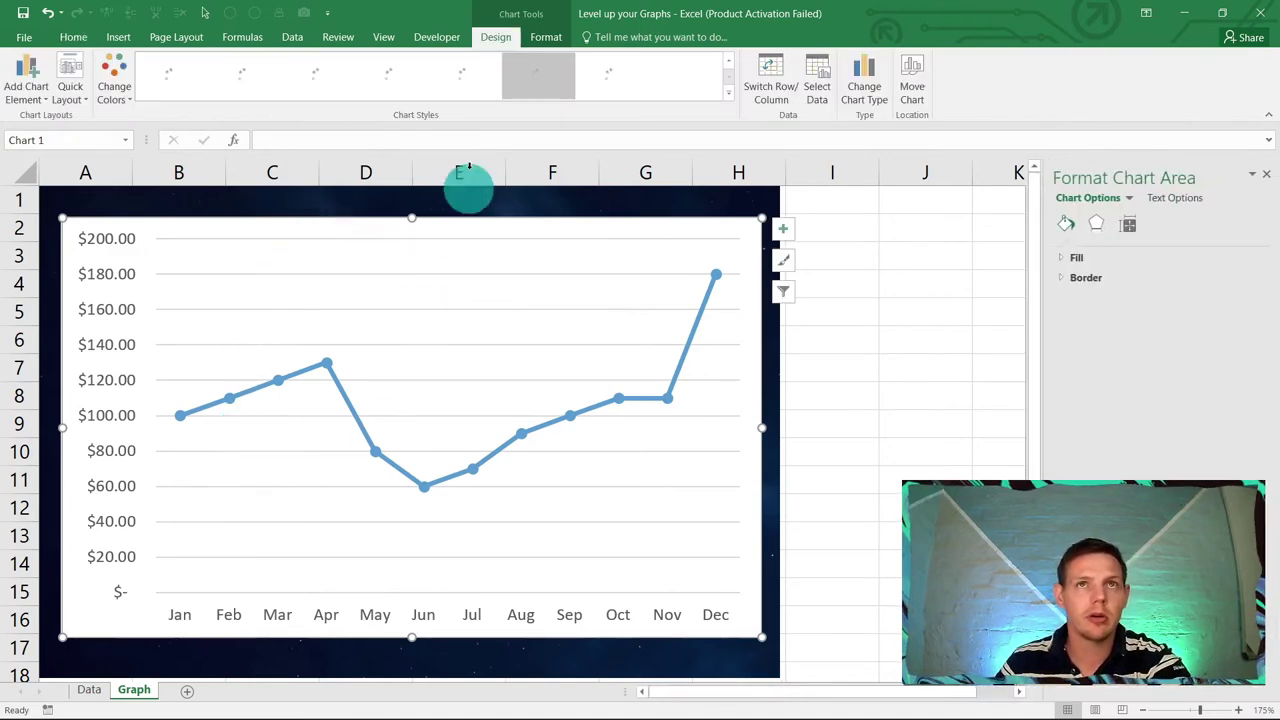
pyautogui.click(545, 38)
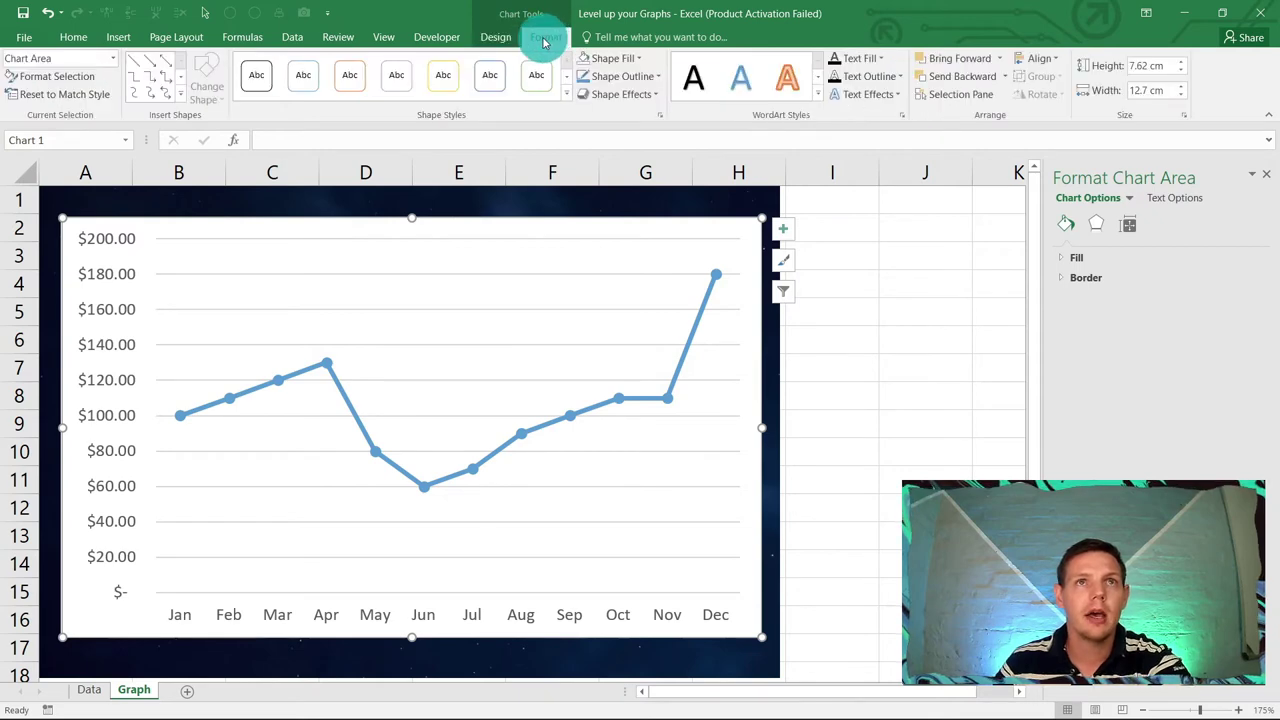
pyautogui.click(610, 58)
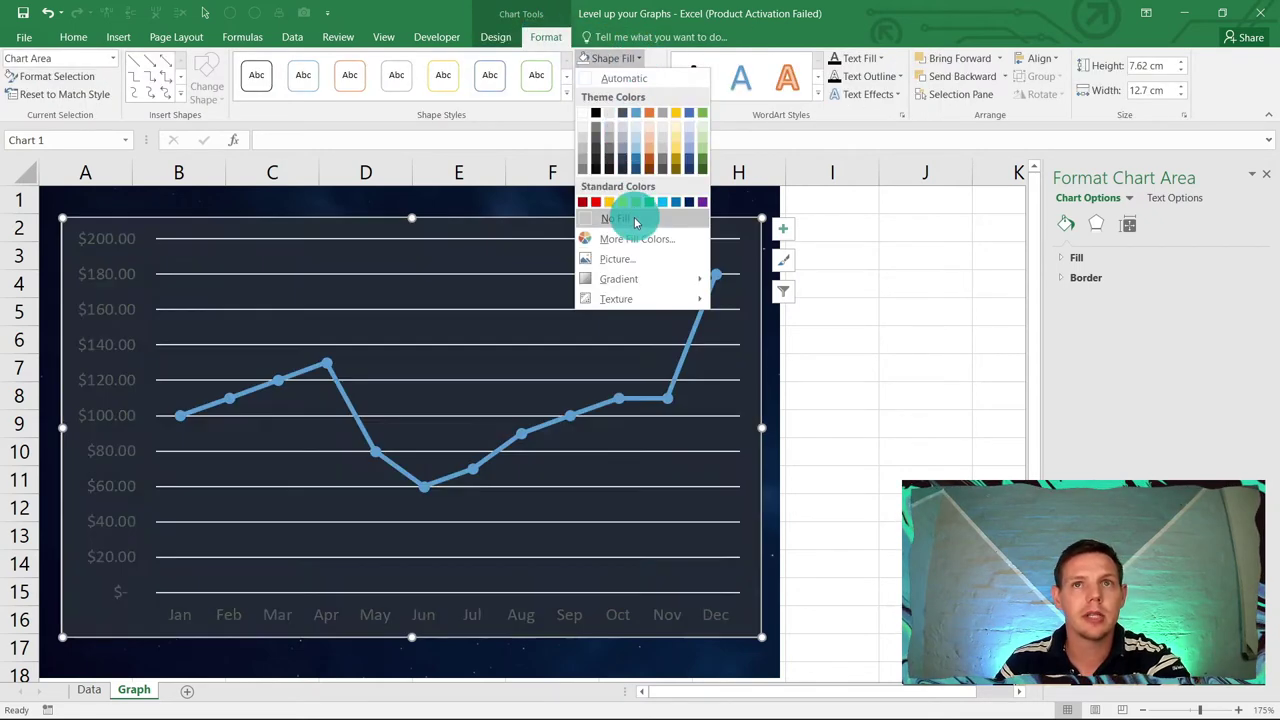
pyautogui.click(630, 217)
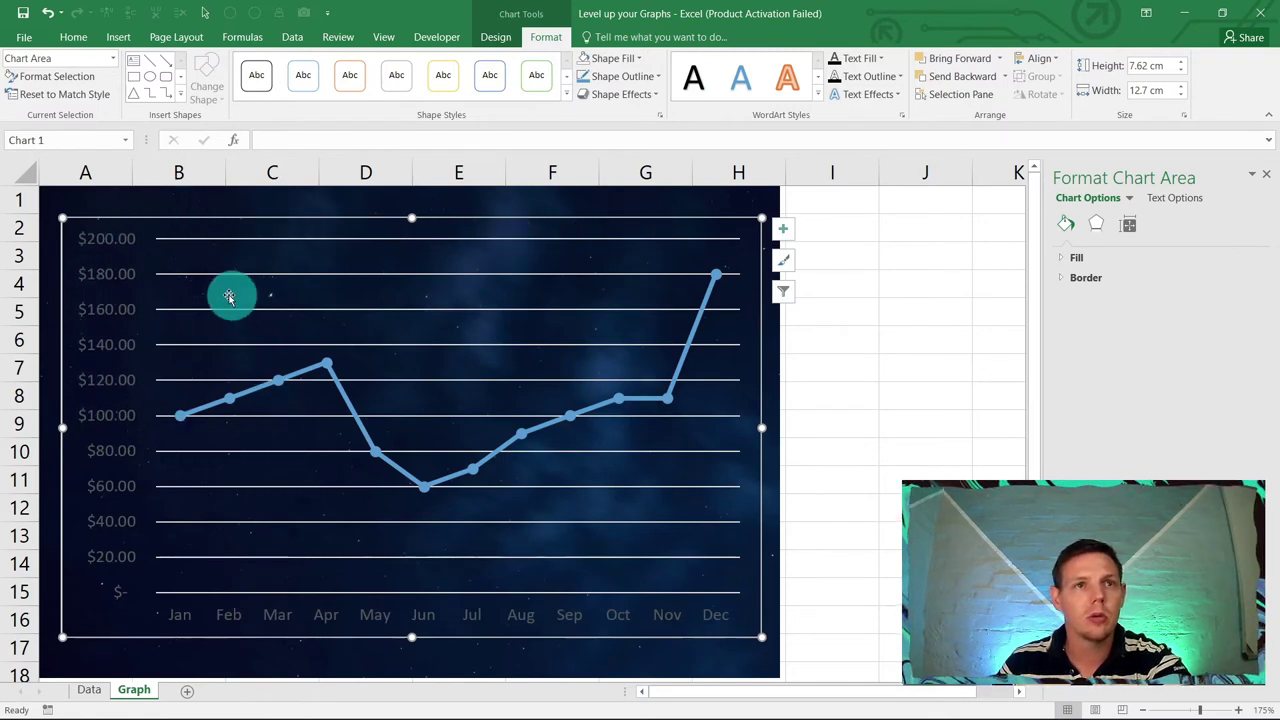
# Step: Delete the chart's vertical value axis
pyautogui.click(113, 242)
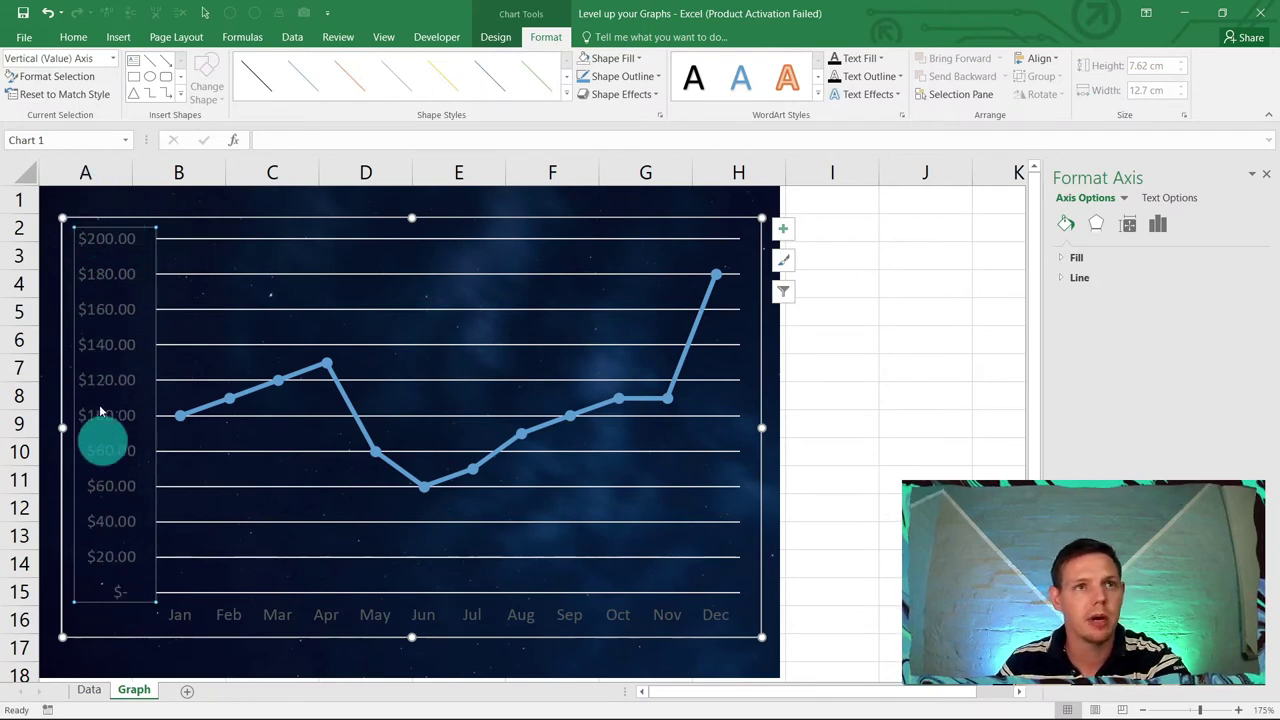
pyautogui.press('Escape')
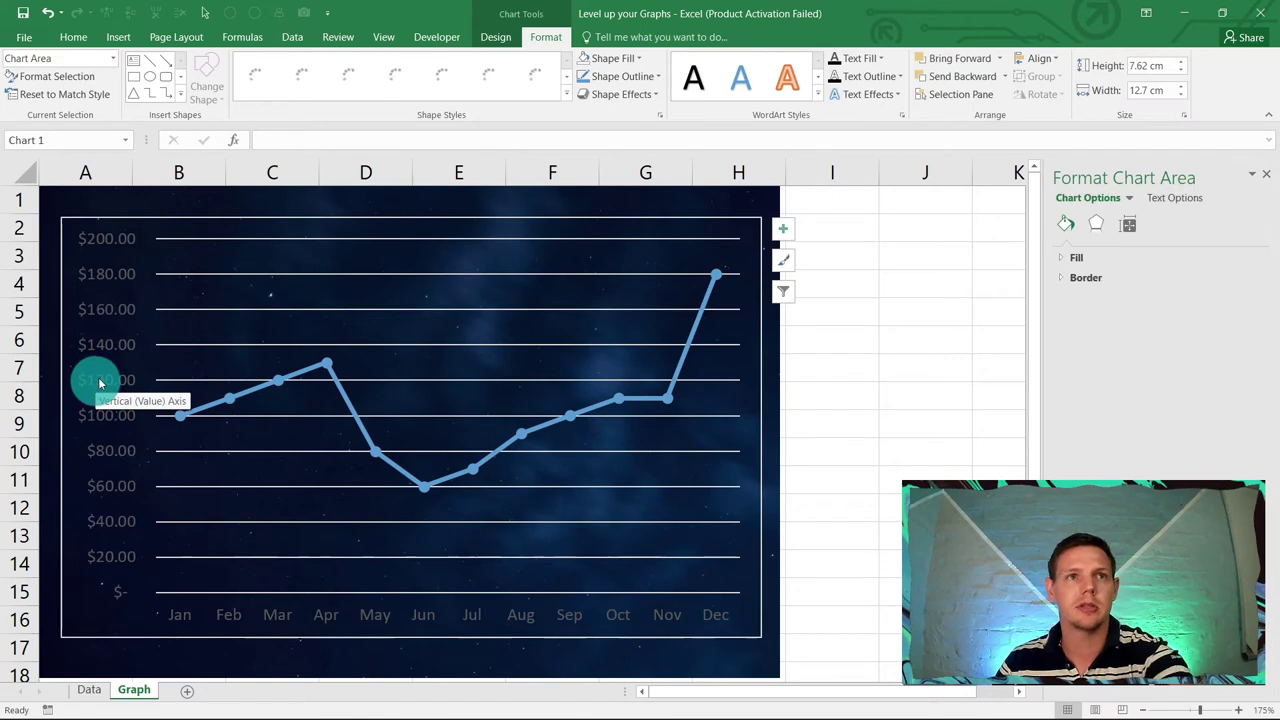
pyautogui.click(97, 385)
pyautogui.press('Delete')
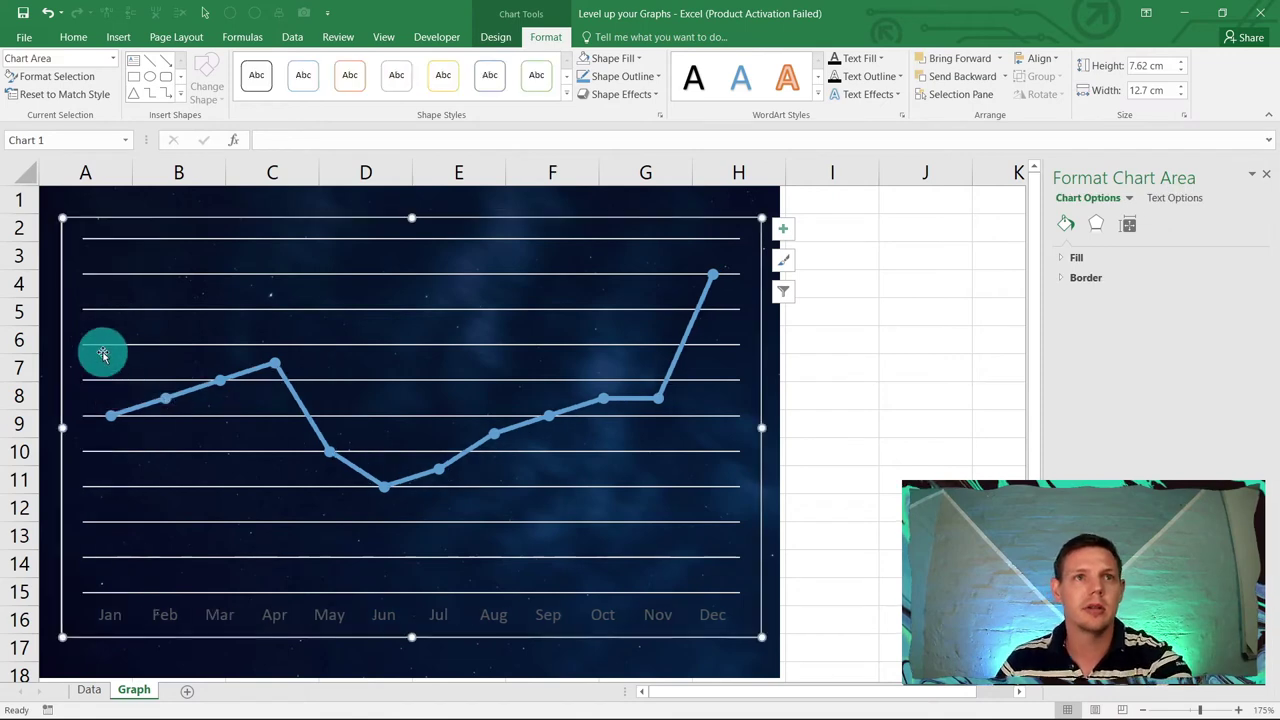
# Step: Delete the chart's major horizontal gridlines and set the chart area's border to No line
pyautogui.click(157, 313)
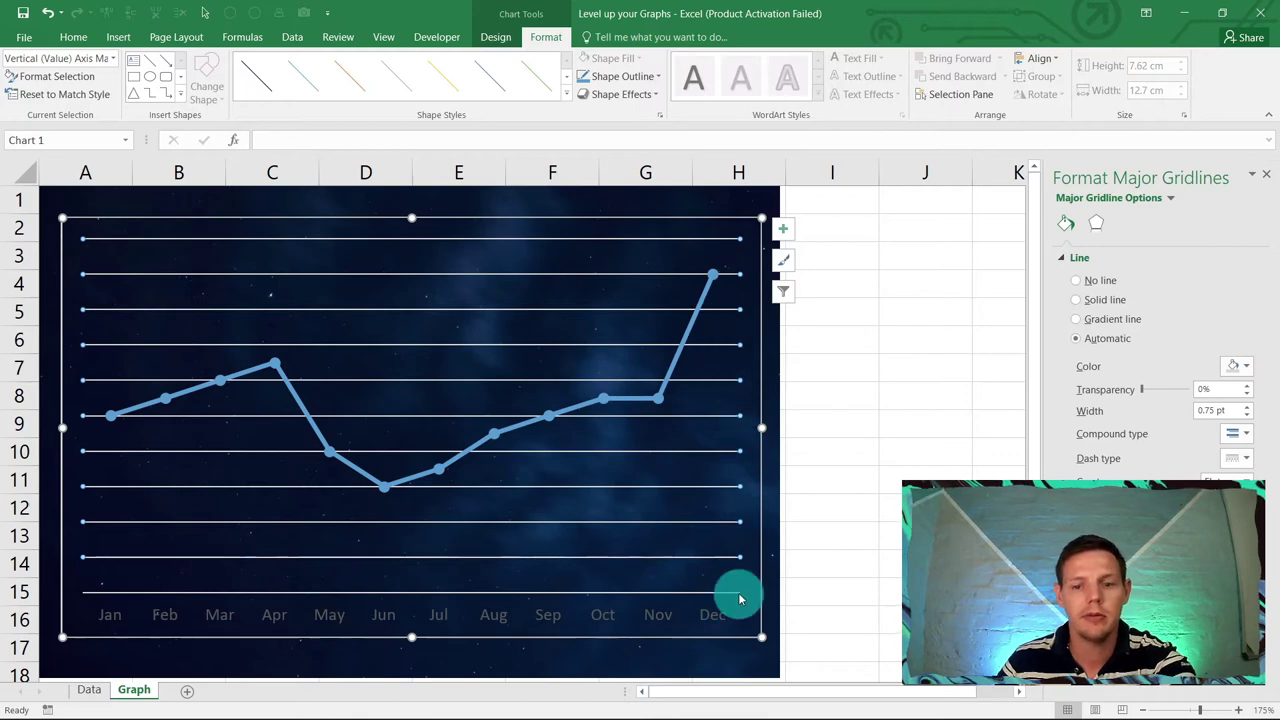
pyautogui.press('Delete')
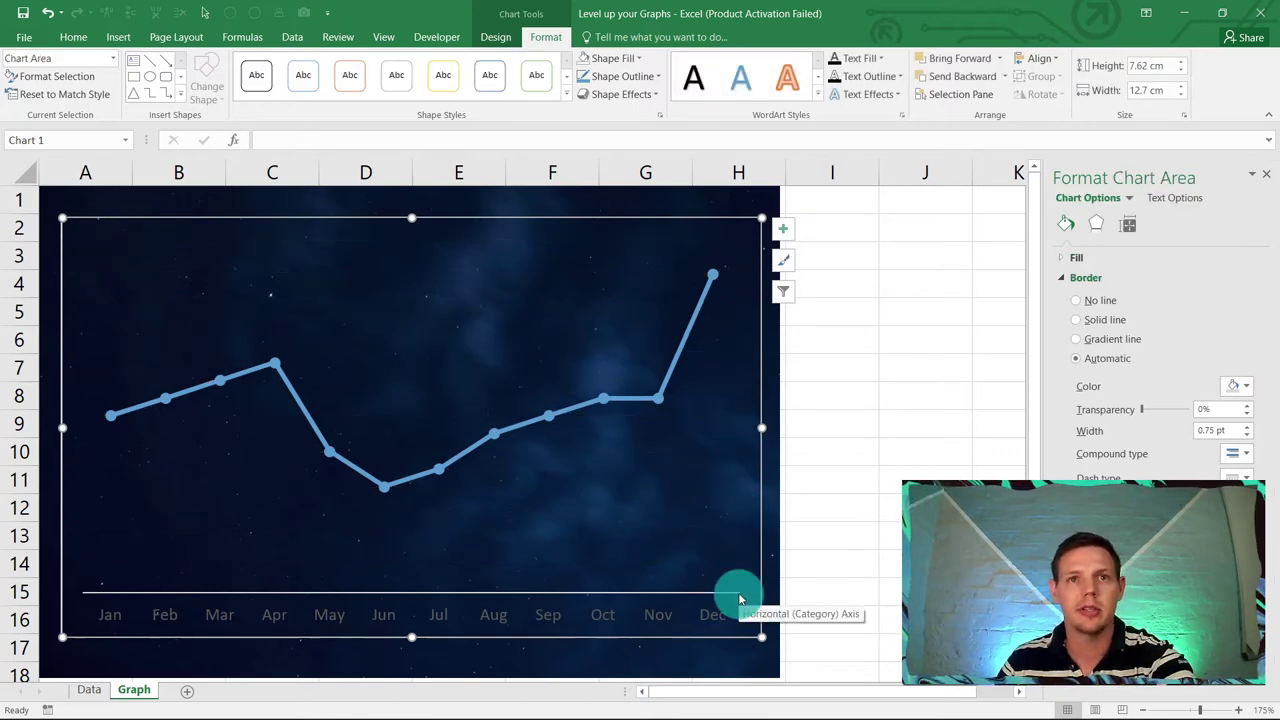
pyautogui.click(866, 363)
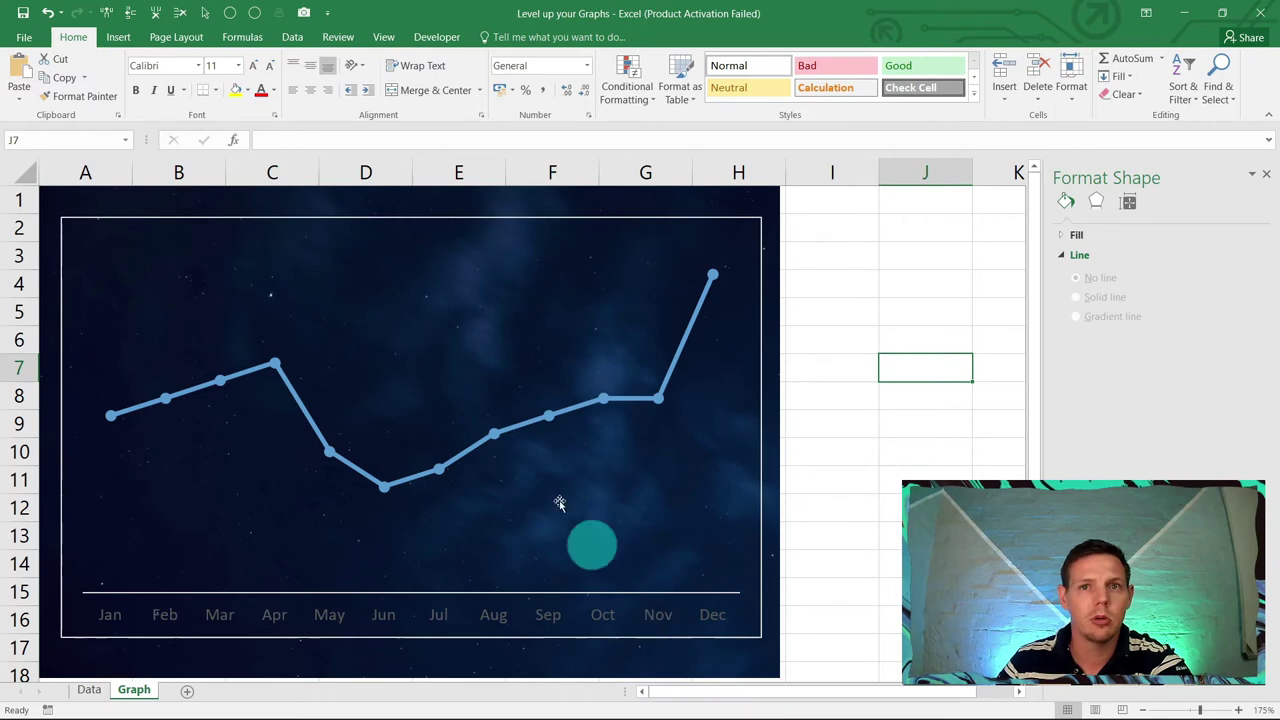
pyautogui.click(387, 222)
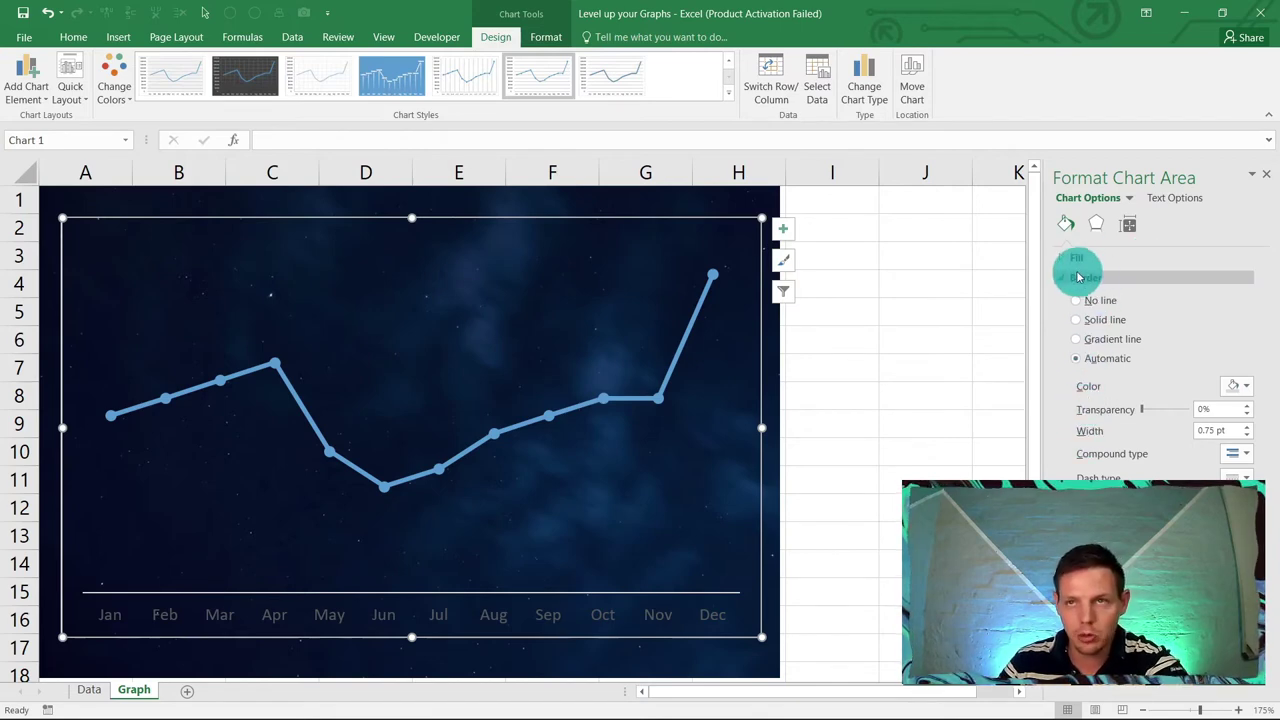
pyautogui.click(1110, 303)
pyautogui.click(866, 277)
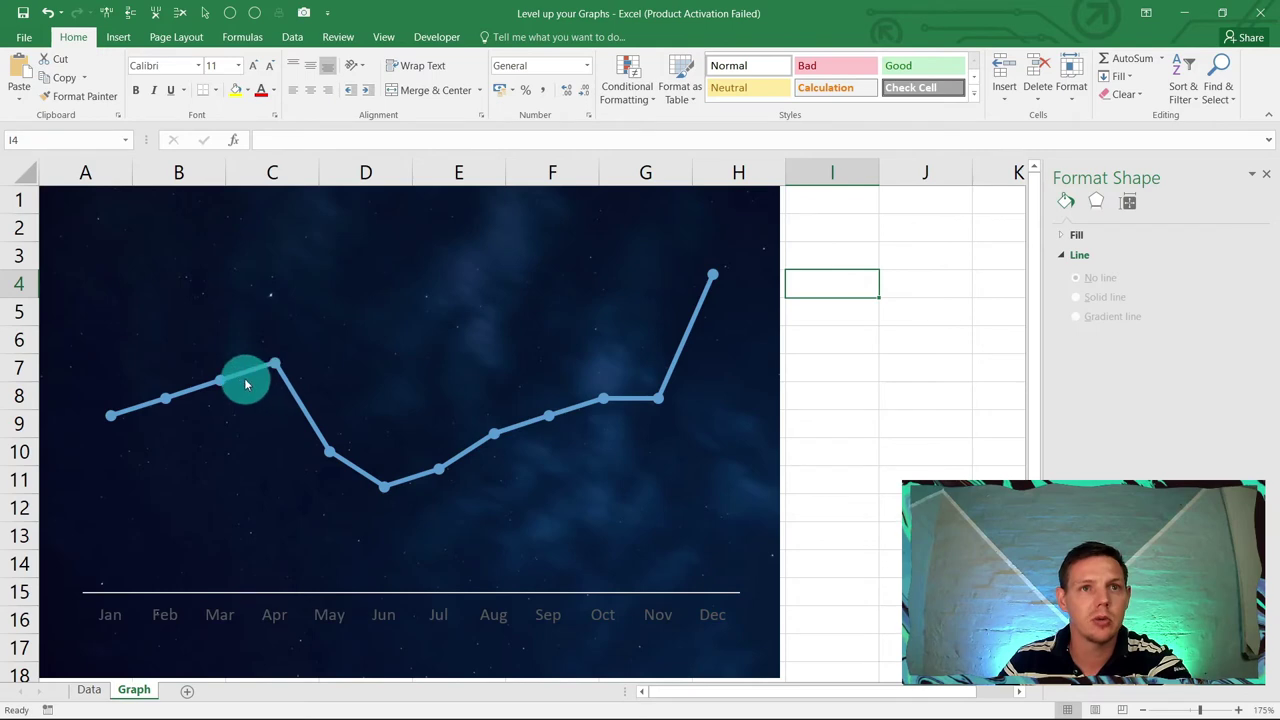
# Step: Add data labels above the points of the sales line
pyautogui.click(236, 292)
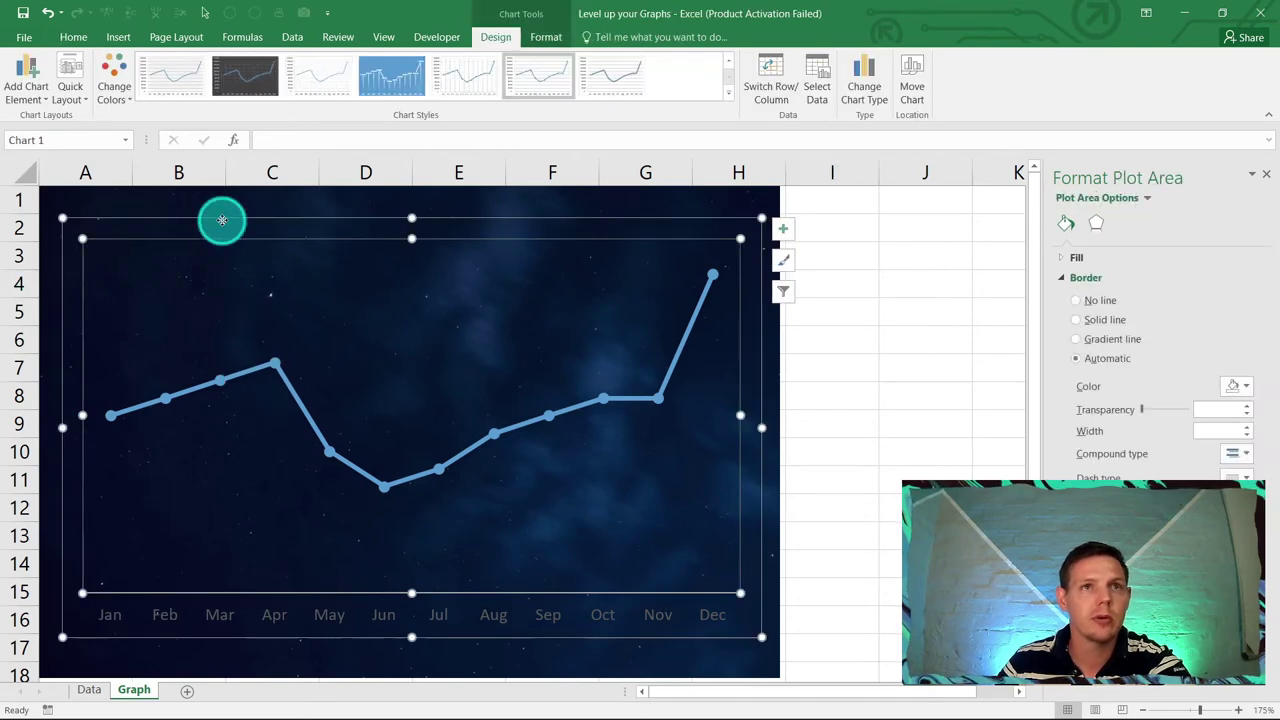
pyautogui.click(222, 222)
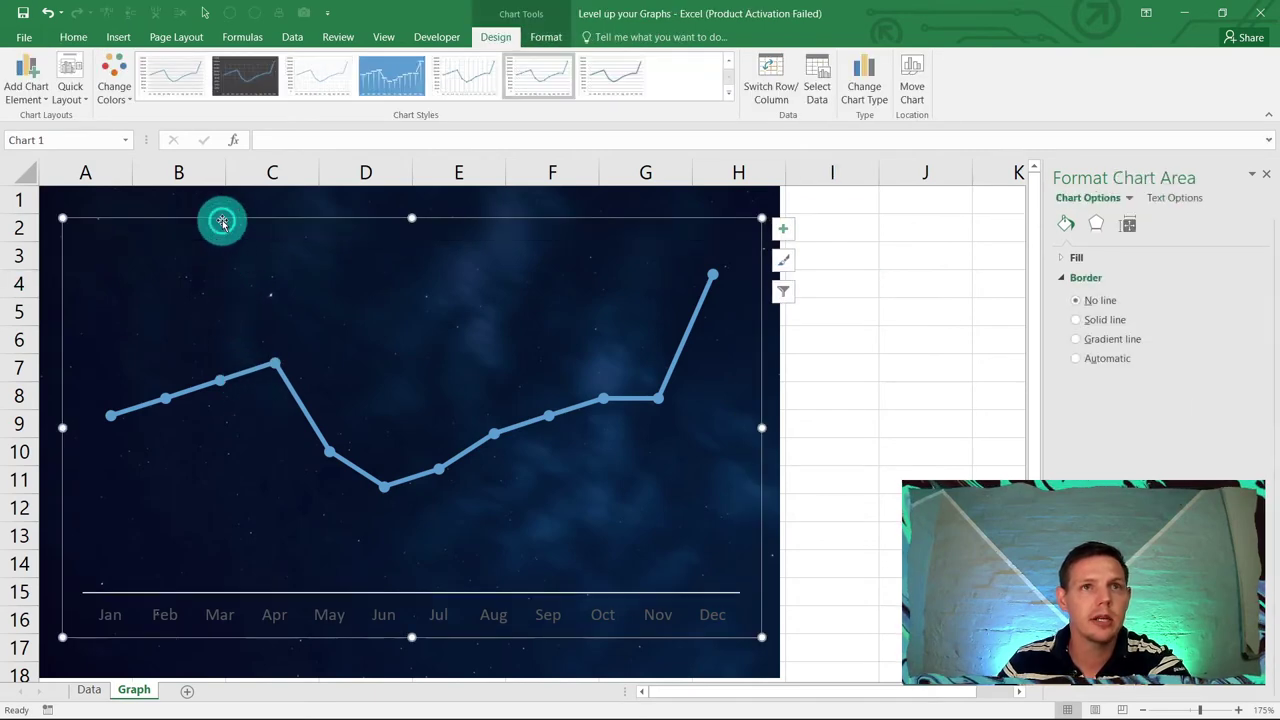
pyautogui.click(32, 94)
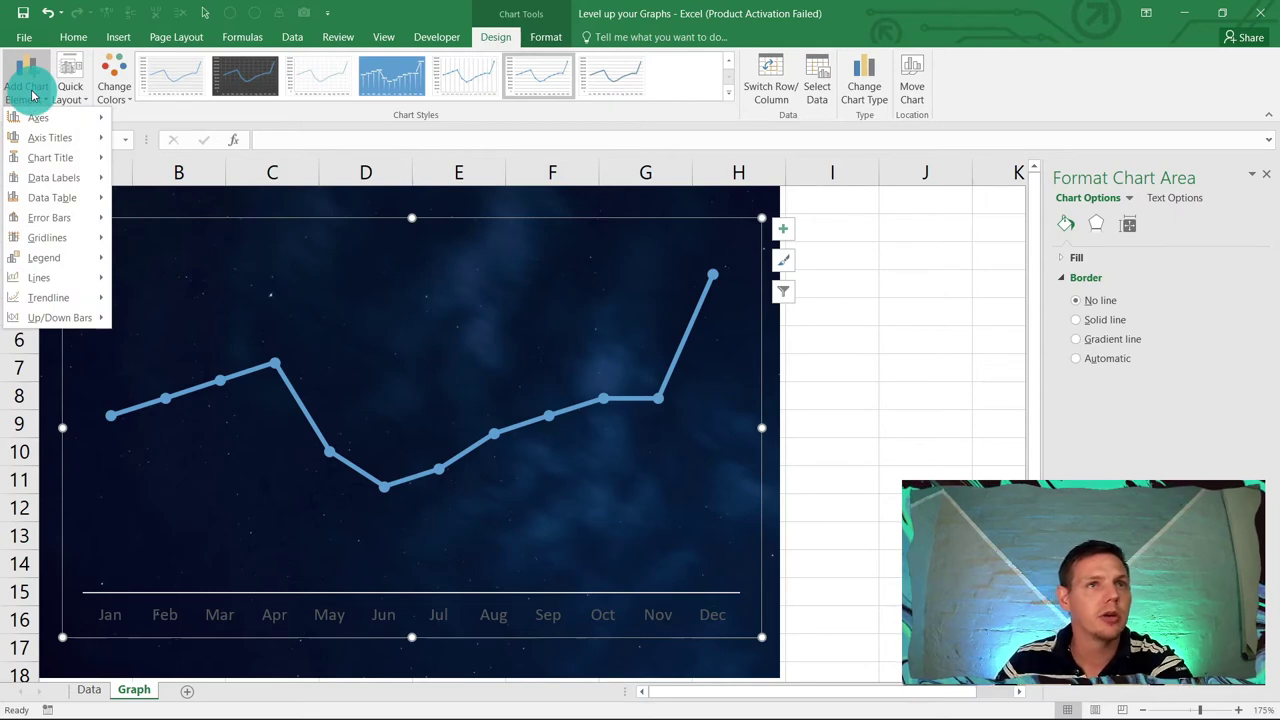
pyautogui.moveTo(78, 177)
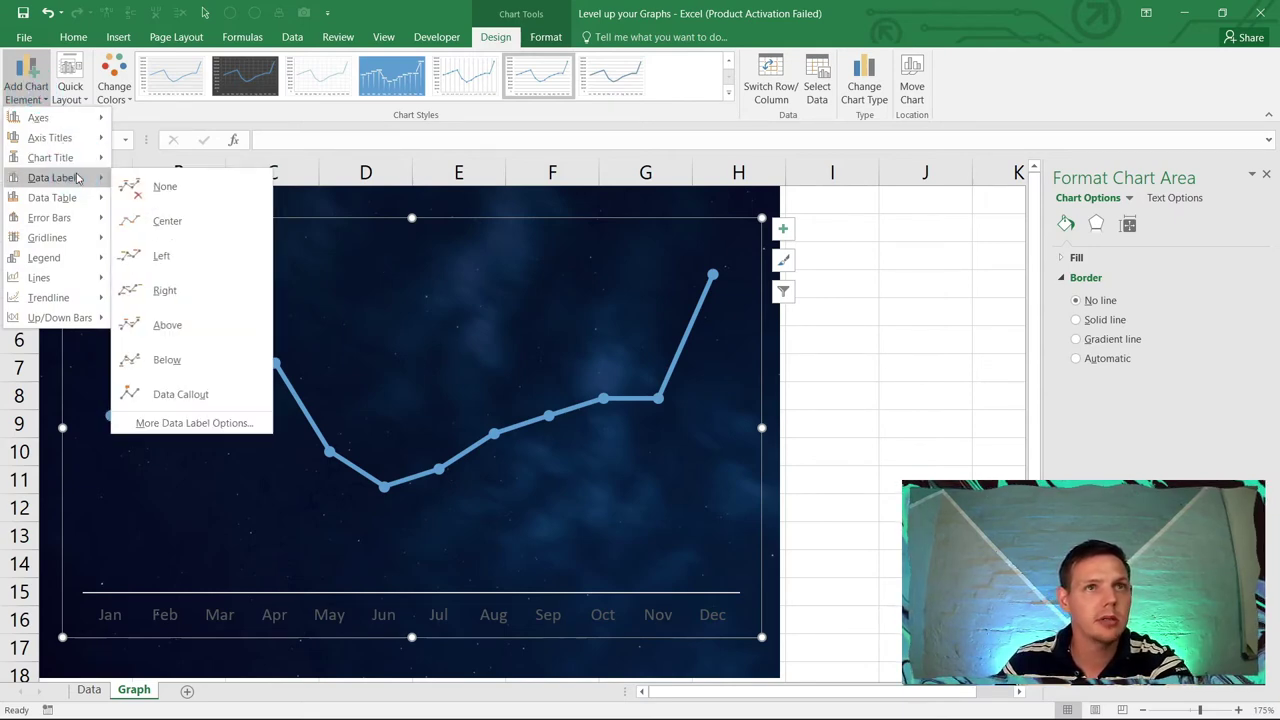
pyautogui.click(211, 320)
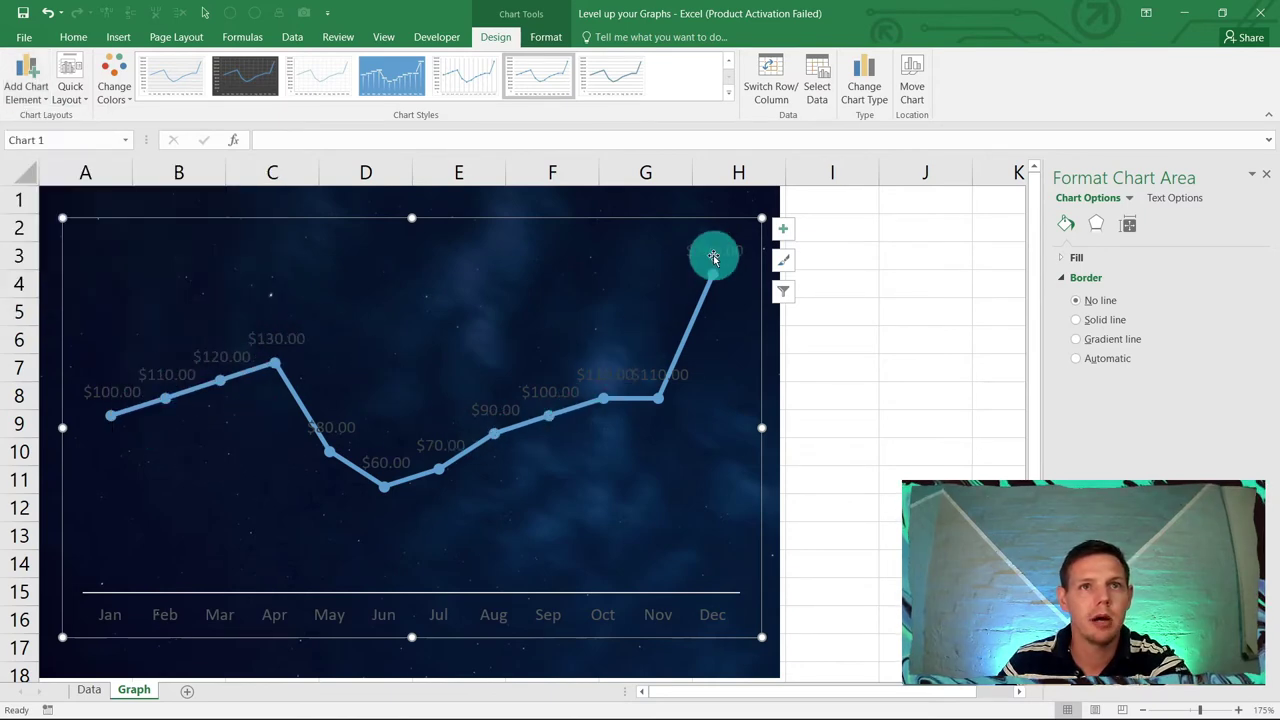
# Step: Format the sales line's data labels with a white text fill and bold font
pyautogui.click(269, 338)
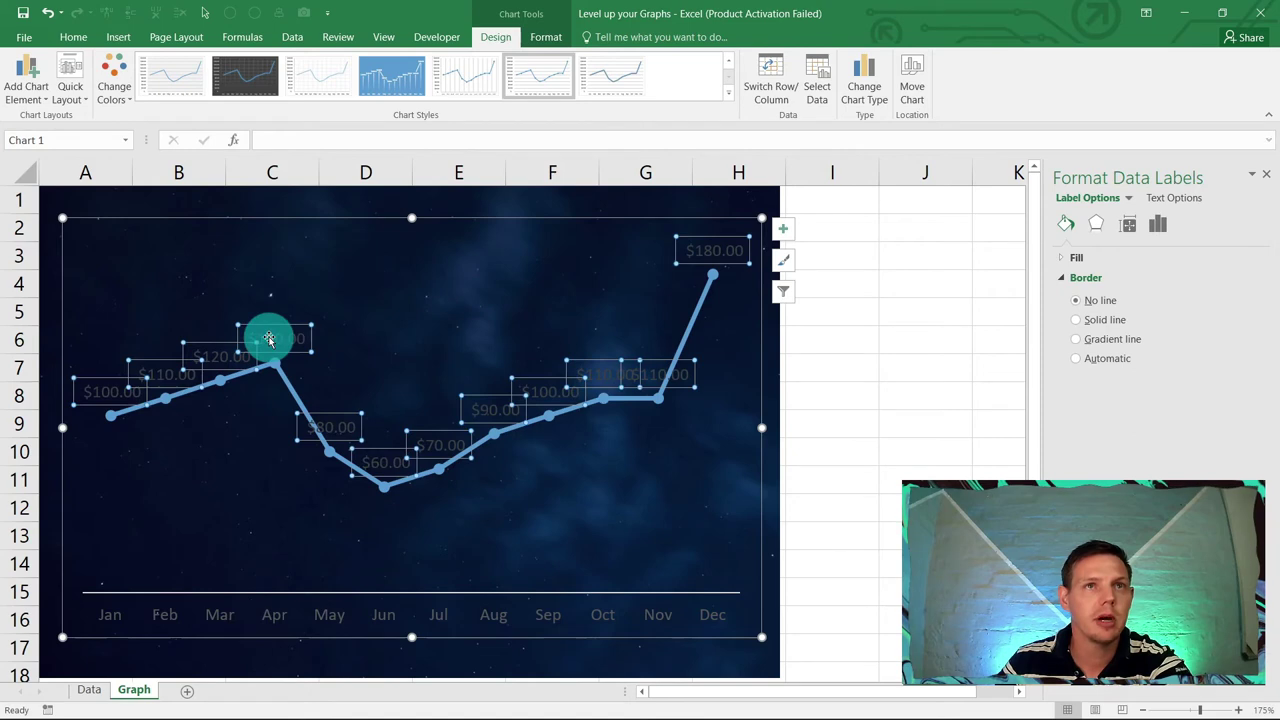
pyautogui.click(545, 38)
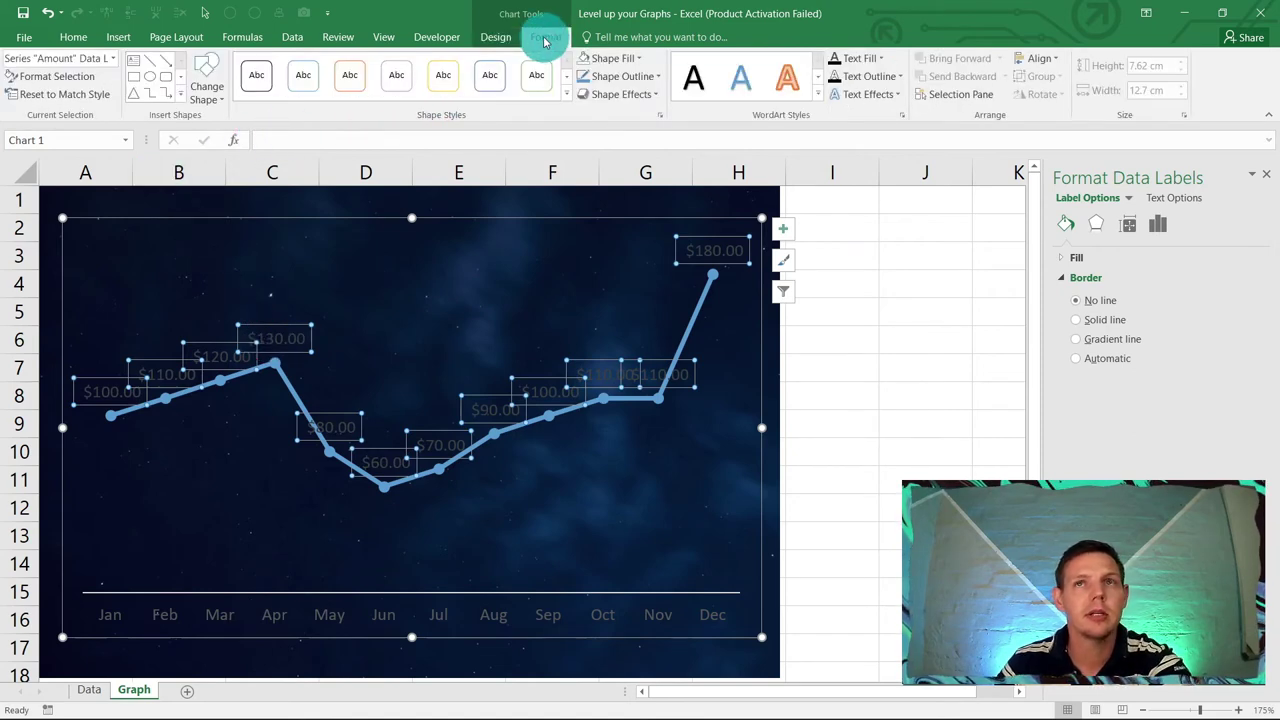
pyautogui.click(880, 60)
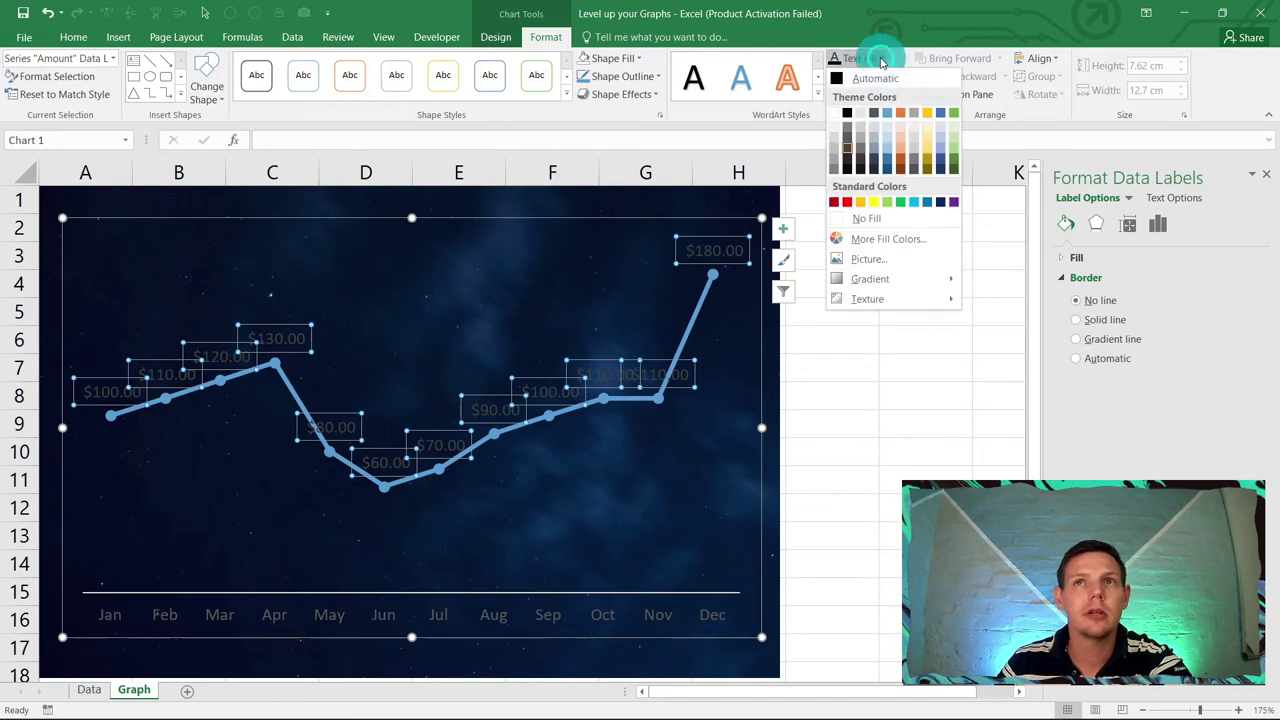
pyautogui.click(835, 118)
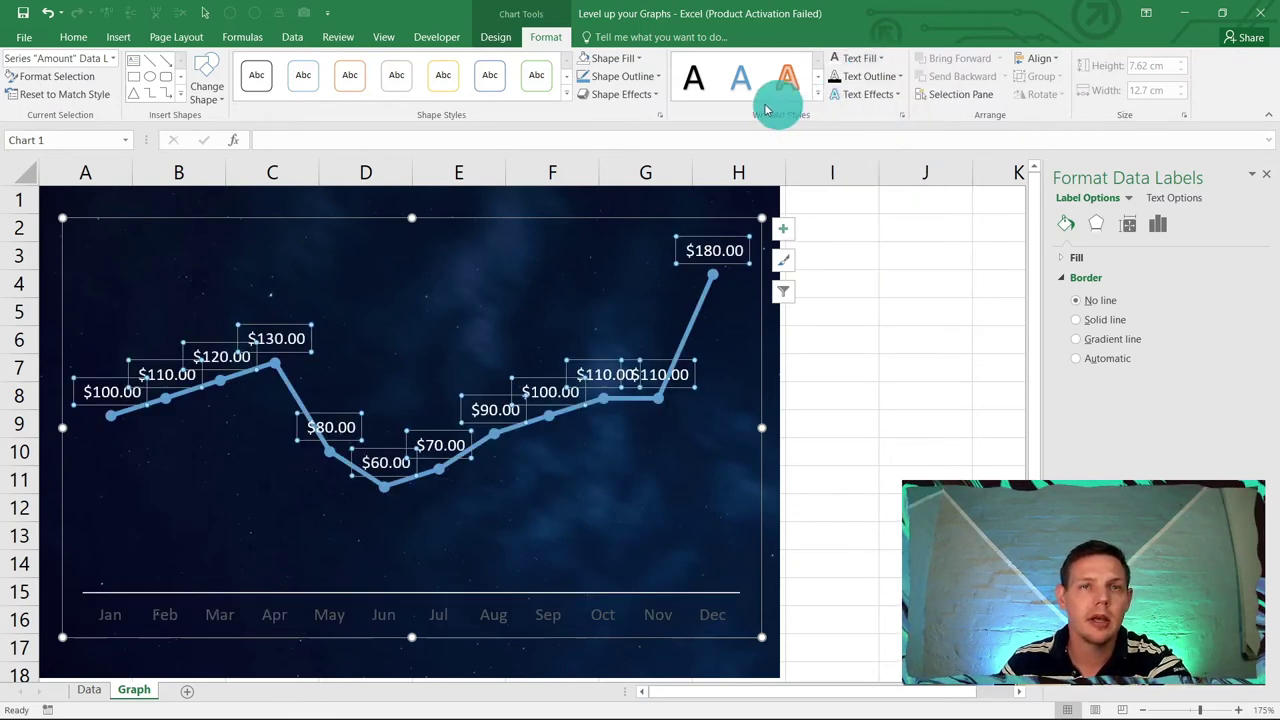
pyautogui.click(73, 38)
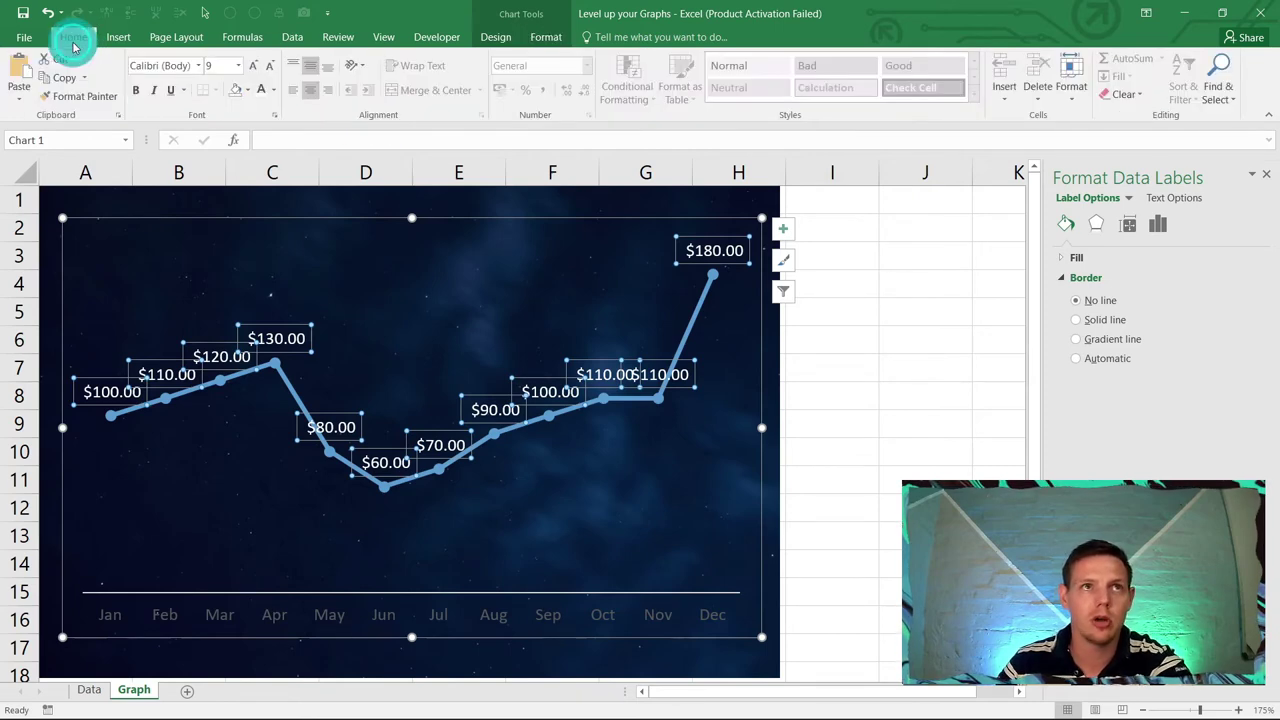
pyautogui.click(137, 91)
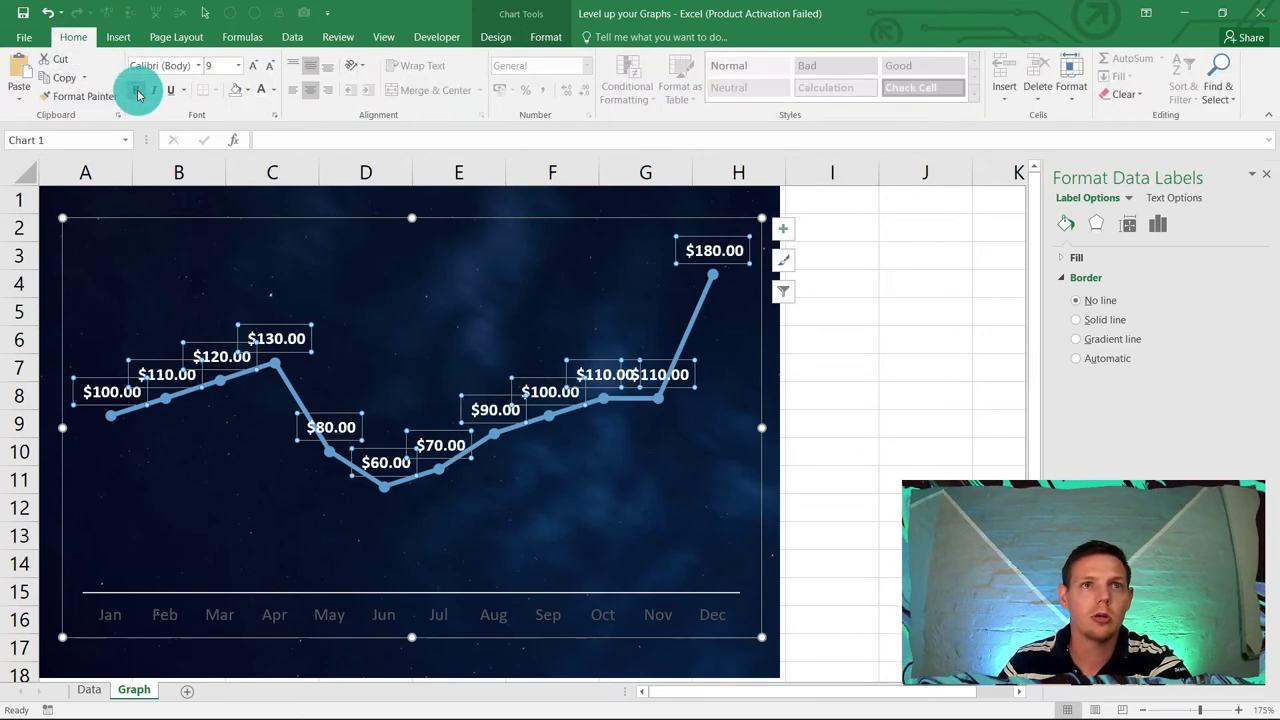
pyautogui.click(935, 365)
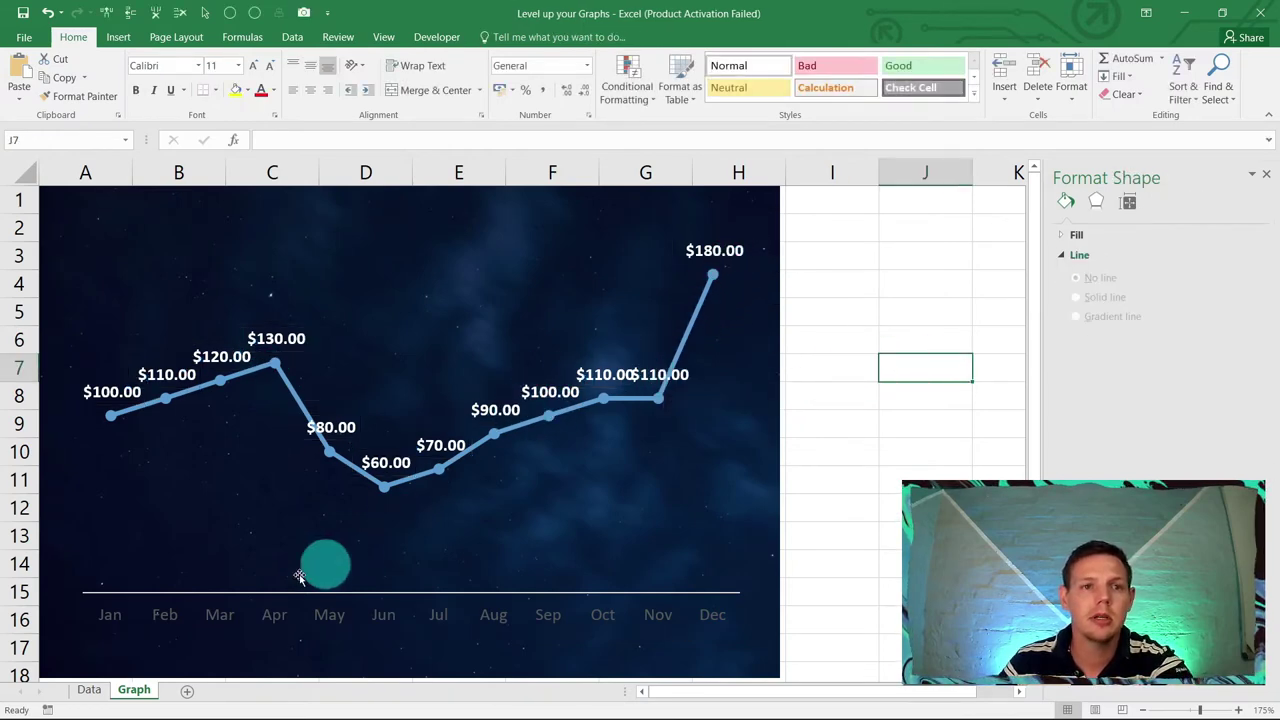
# Step: Reduce the Amount column on the Data sheet to zero decimal places and return to the Graph sheet
pyautogui.click(88, 690)
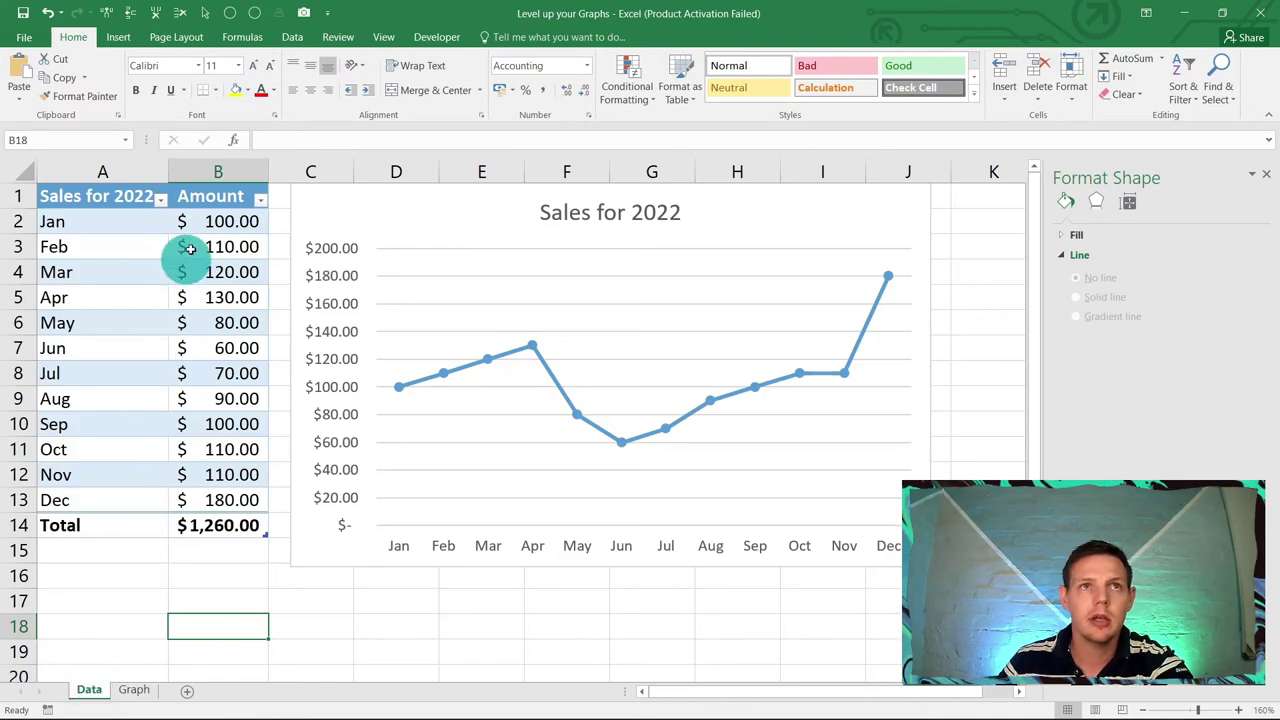
pyautogui.click(203, 170)
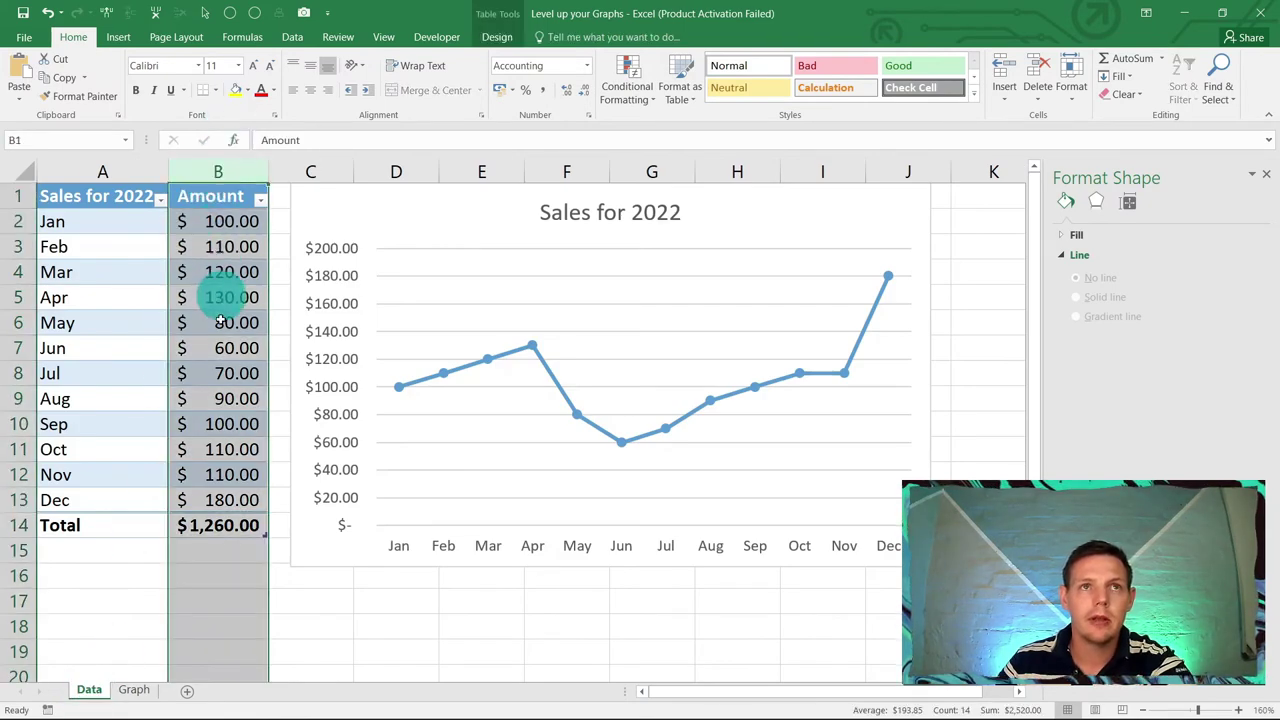
pyautogui.click(585, 97)
pyautogui.click(585, 97)
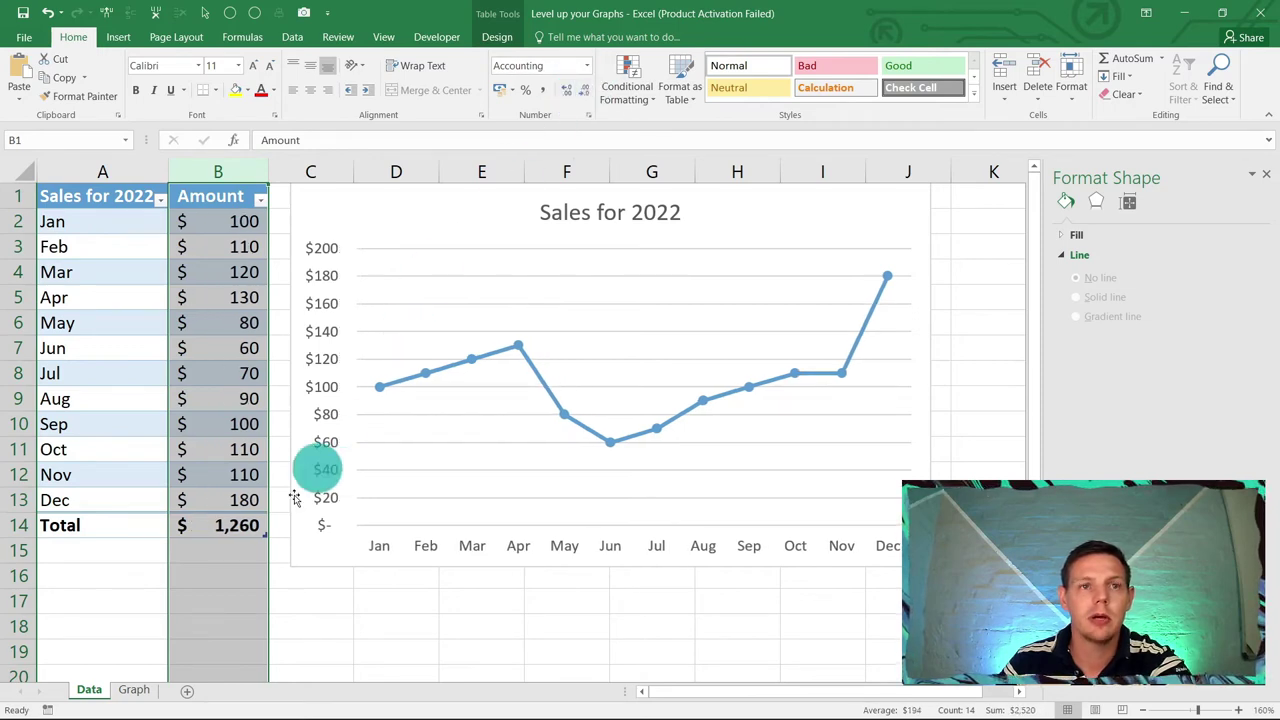
pyautogui.click(131, 692)
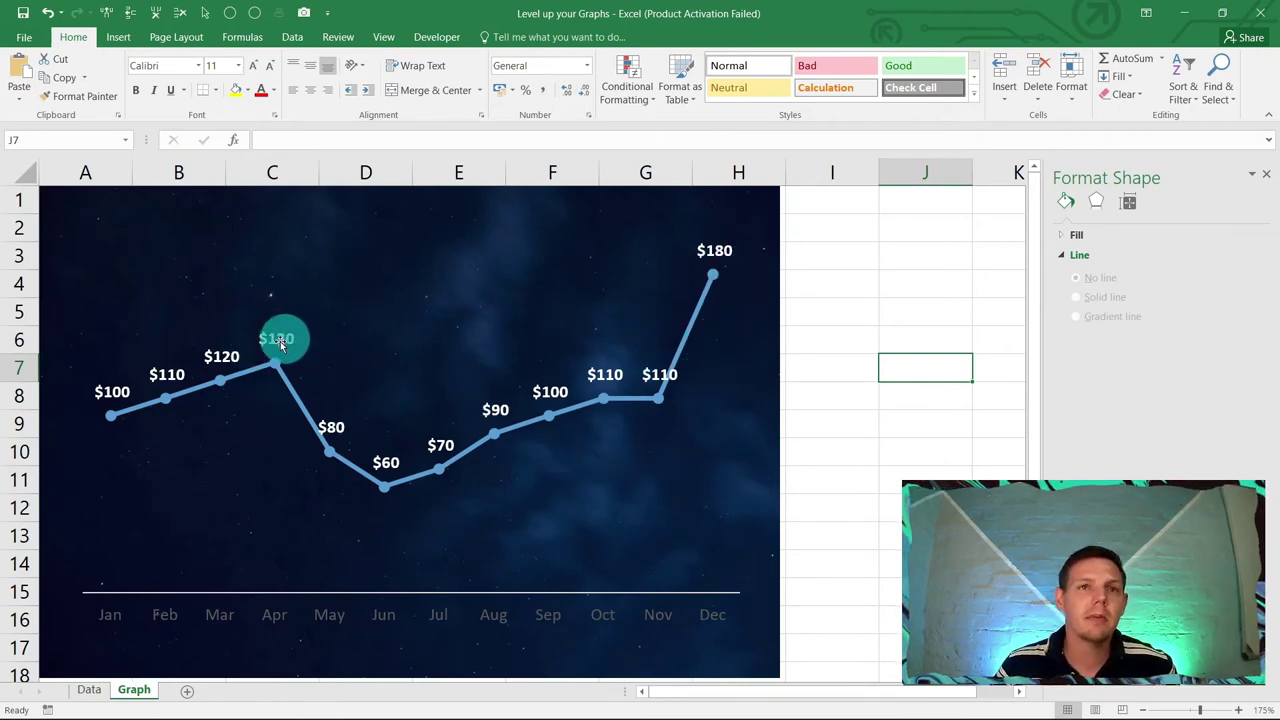
# Step: Give the sales line's markers a solid white fill and a built-in marker size of 10
pyautogui.moveTo(277, 371)
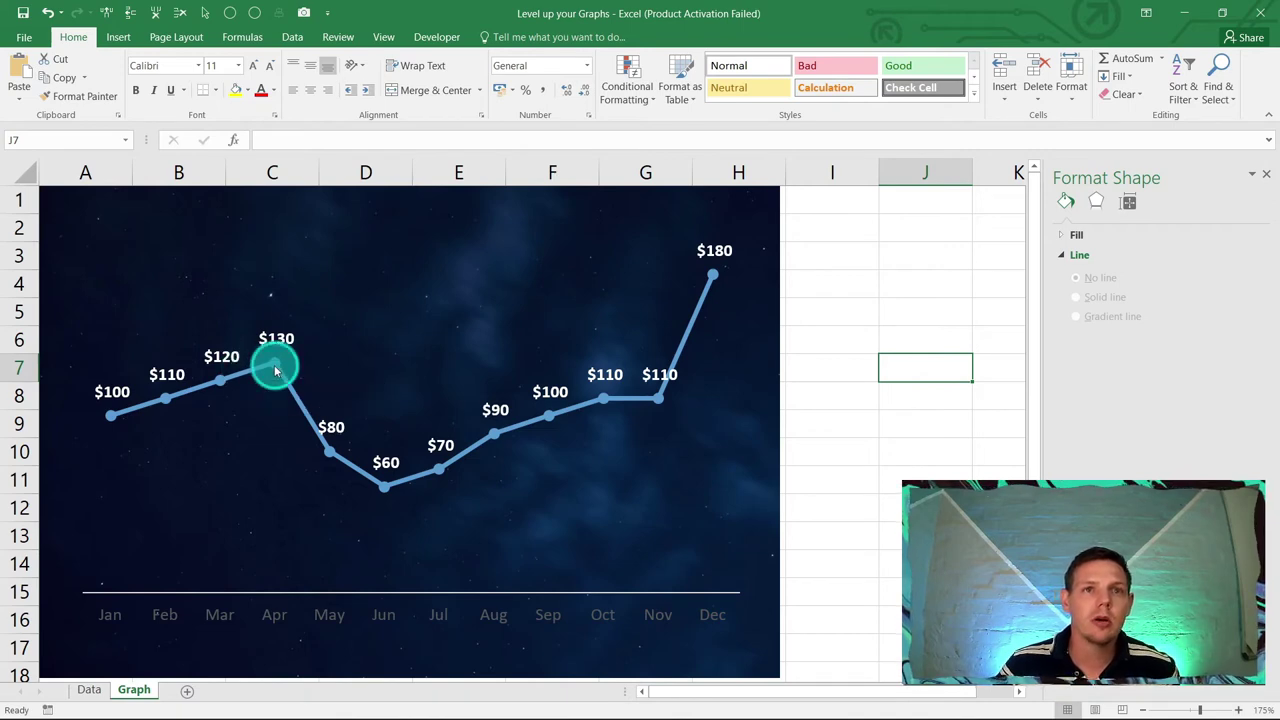
pyautogui.click(274, 366)
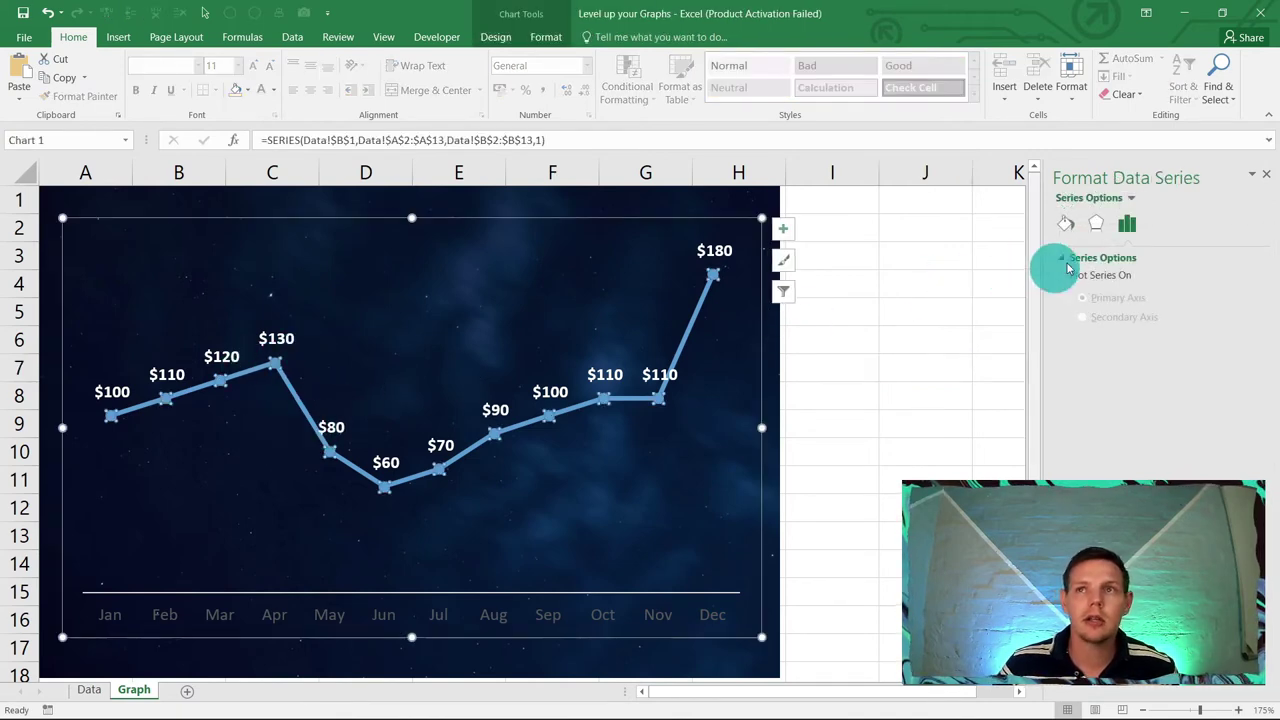
pyautogui.click(1067, 226)
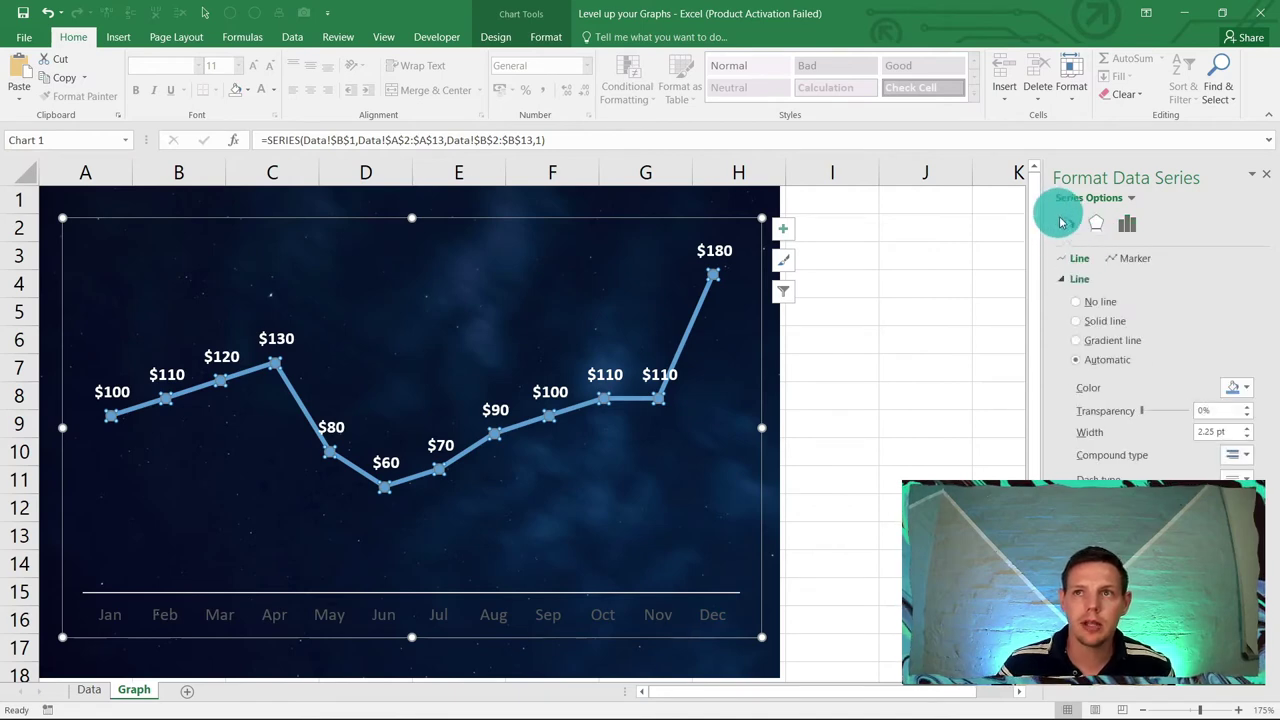
pyautogui.click(1133, 262)
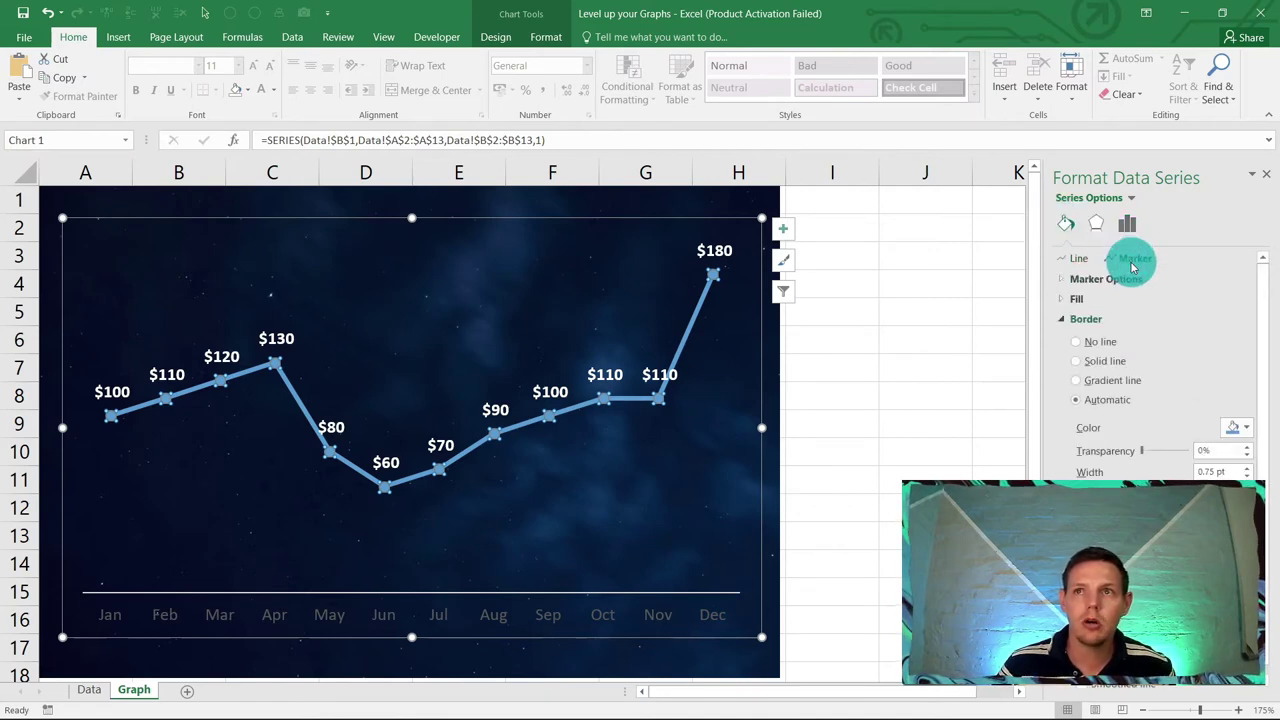
pyautogui.click(1068, 300)
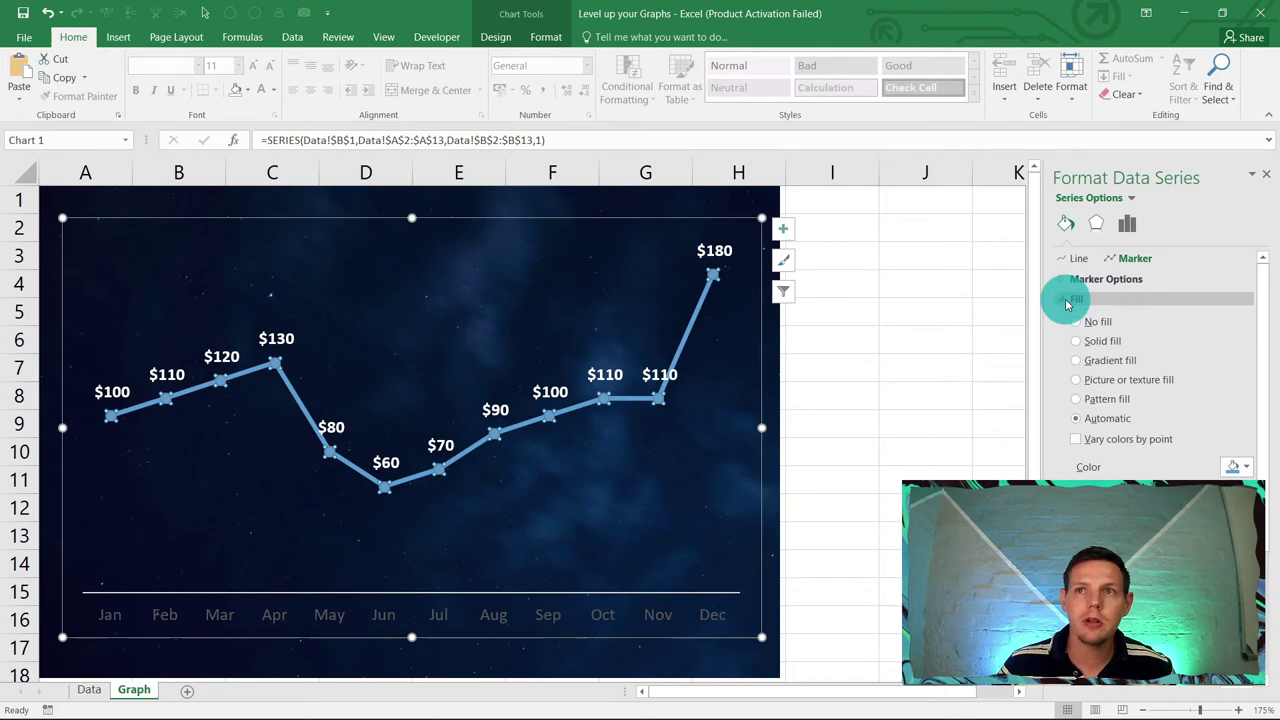
pyautogui.click(1080, 343)
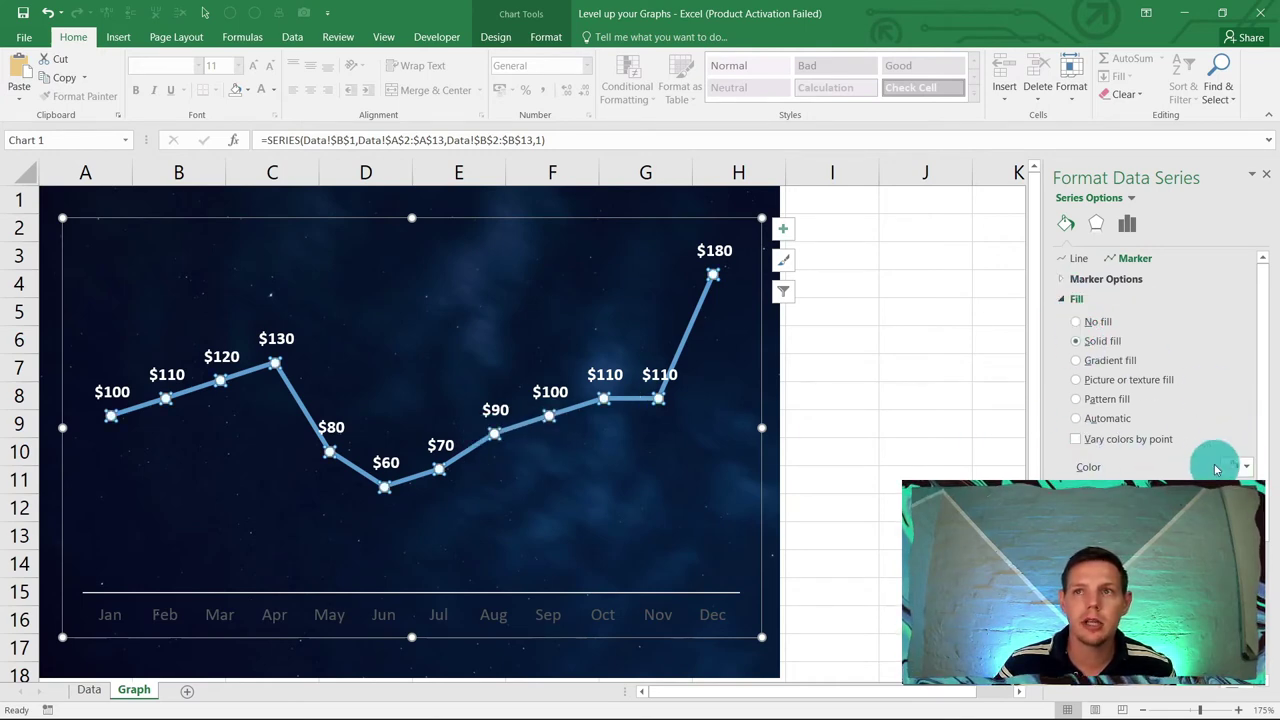
pyautogui.click(1075, 279)
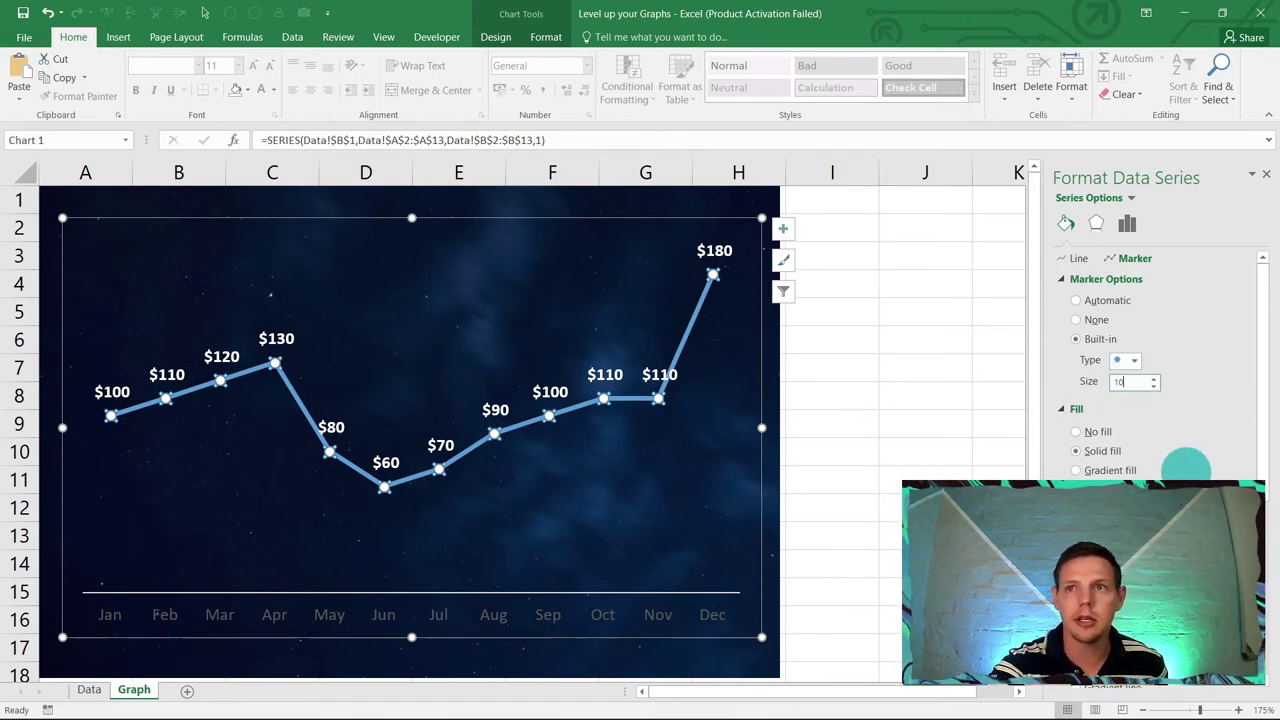
pyautogui.press('Return')
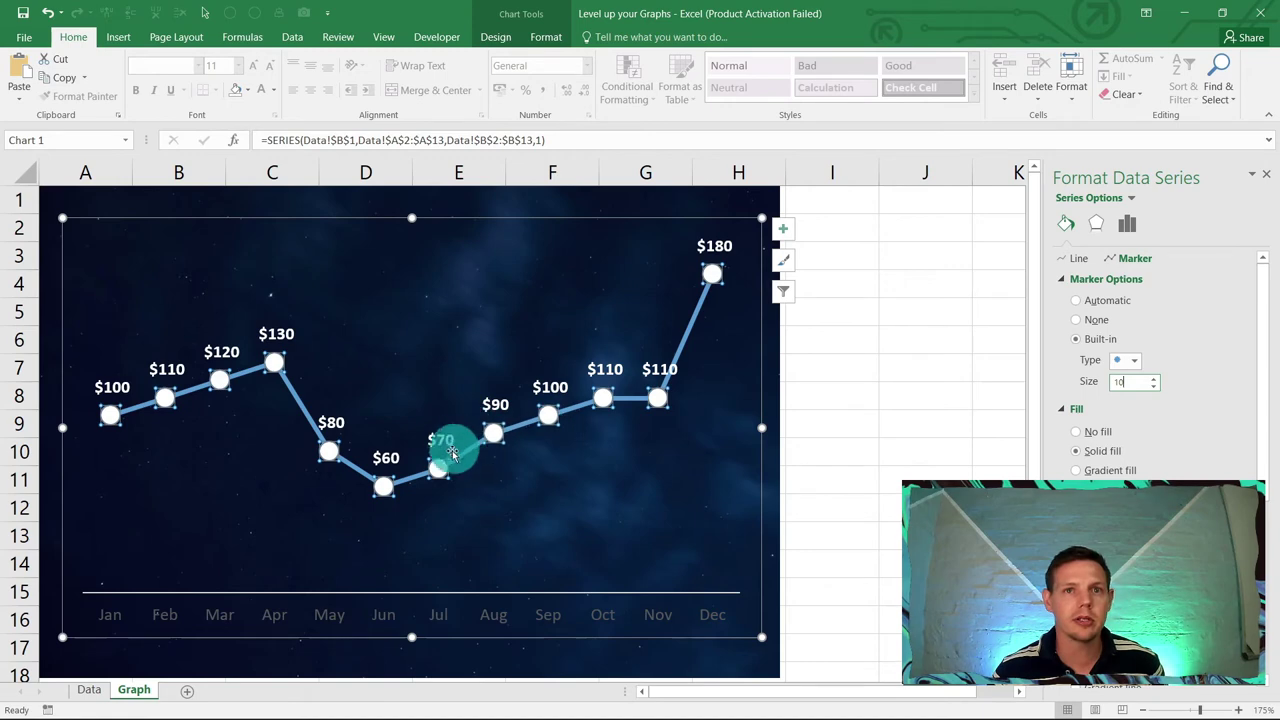
# Step: Set the sales line's Nov–Dec and Sep–Oct segments individually to No line
pyautogui.click(690, 339)
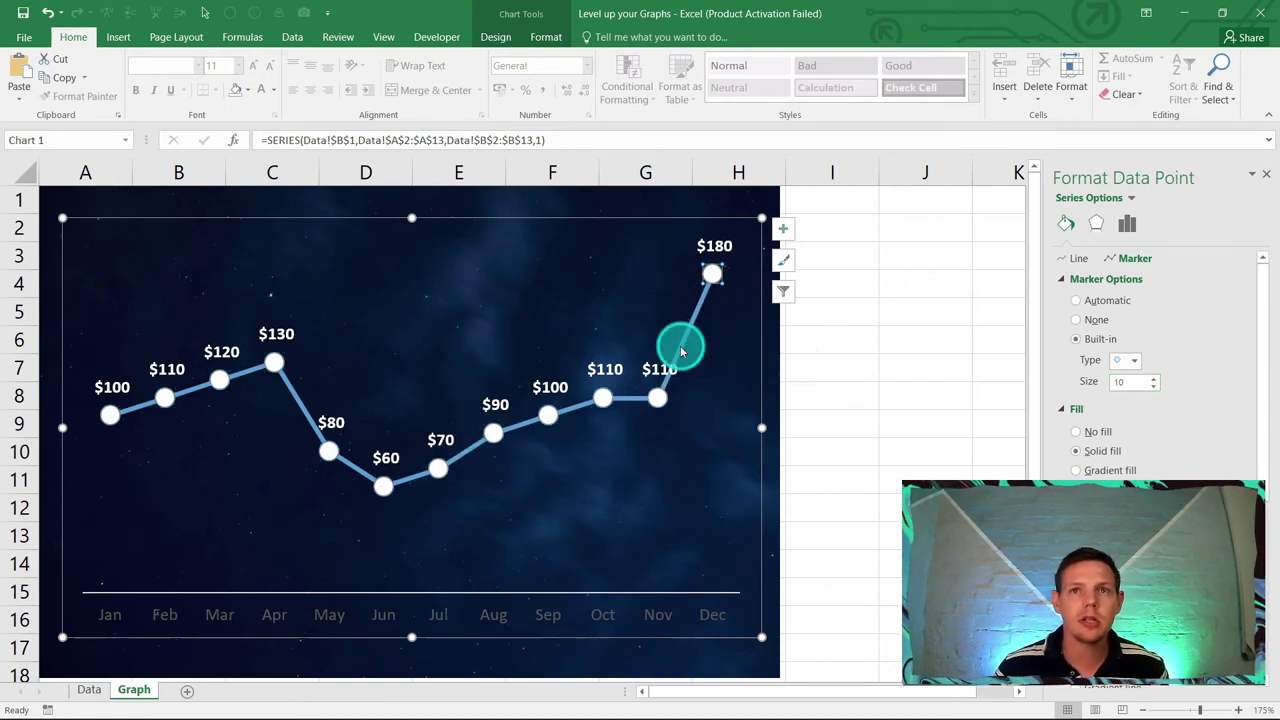
pyautogui.click(1066, 262)
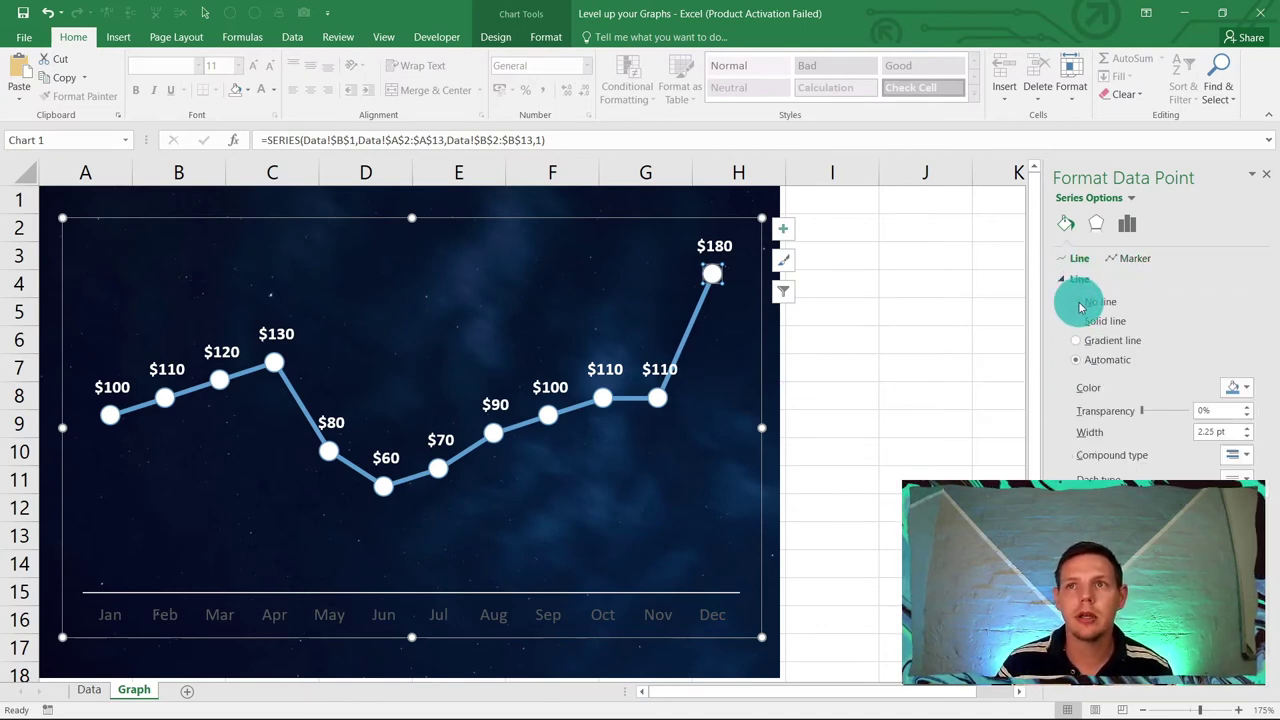
pyautogui.click(1078, 302)
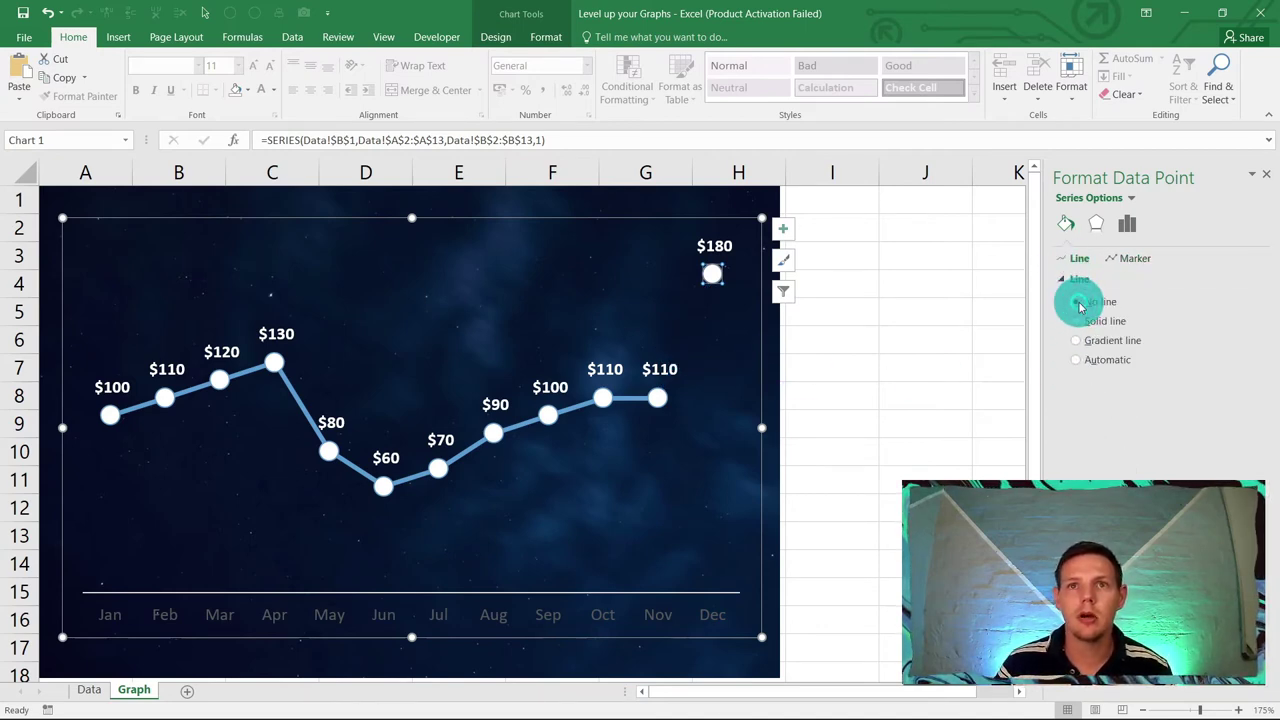
pyautogui.click(632, 399)
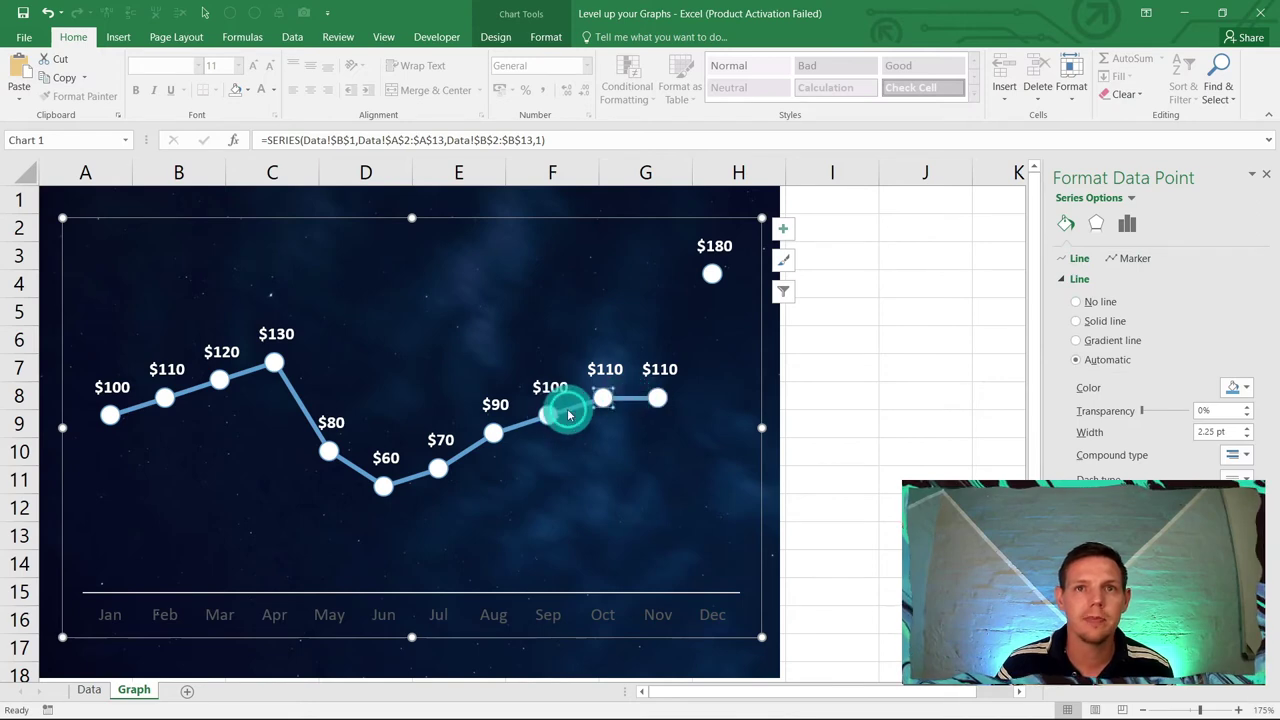
pyautogui.click(1078, 303)
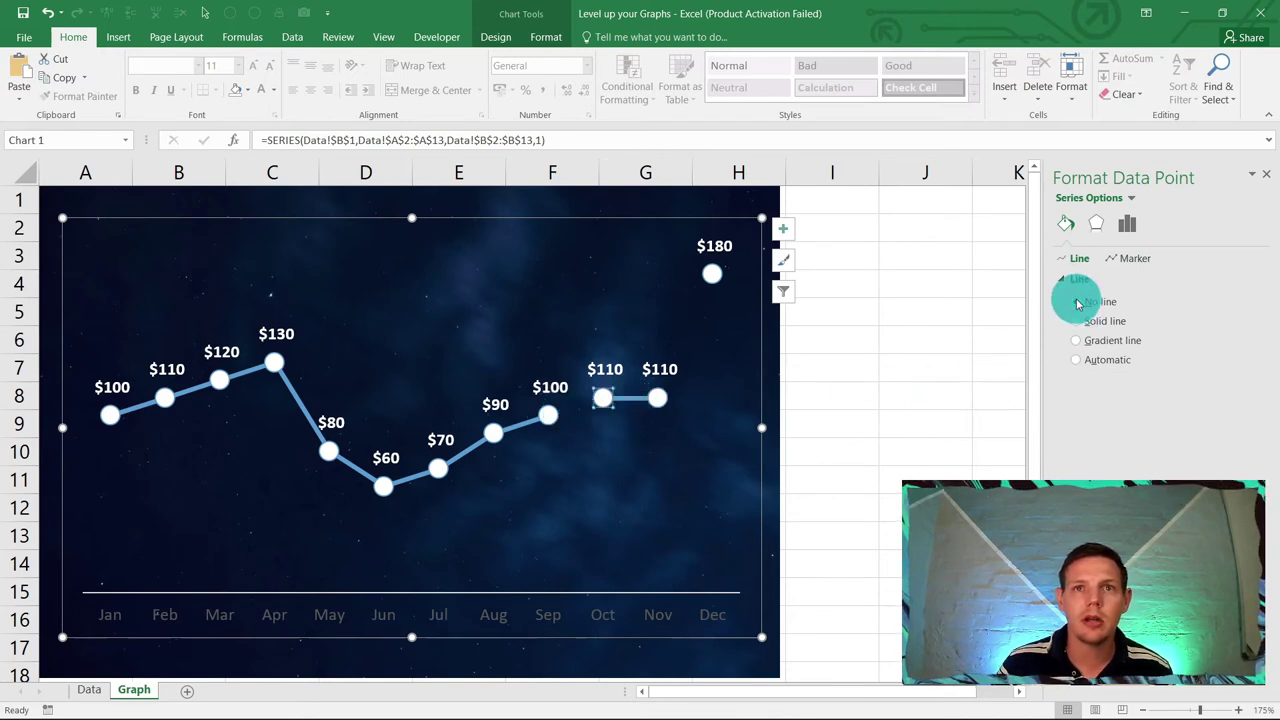
pyautogui.click(855, 366)
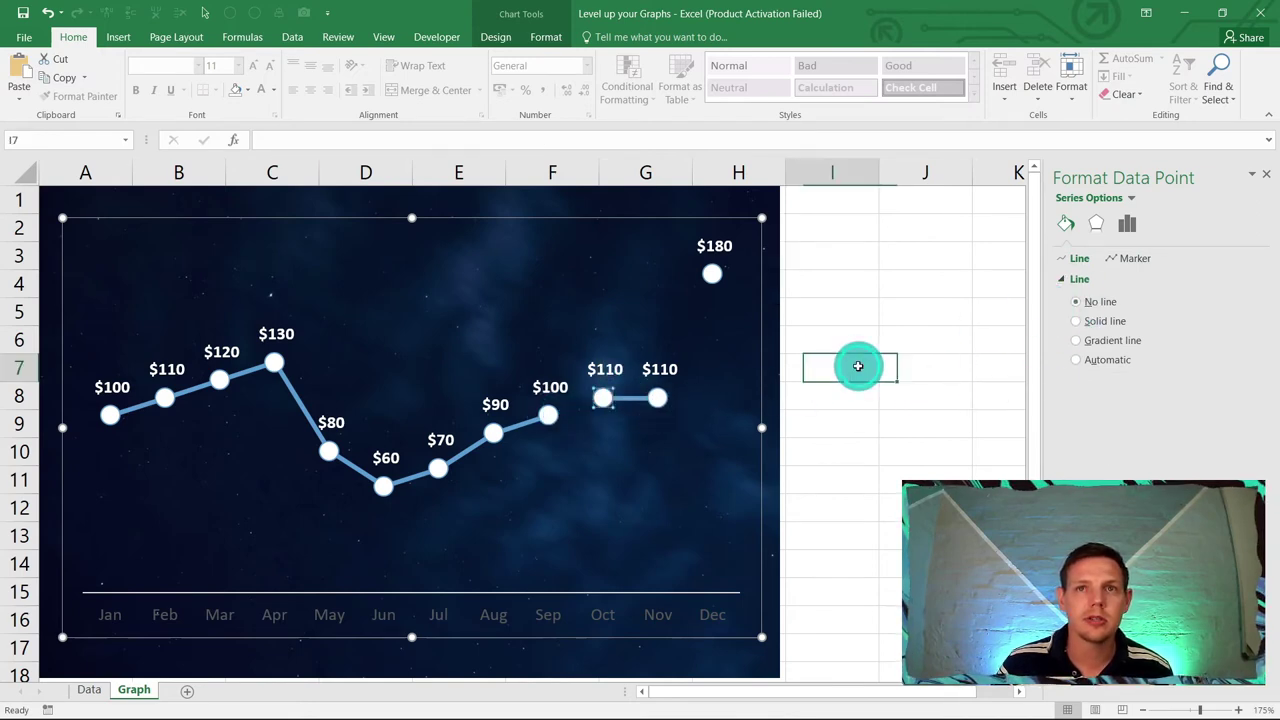
# Step: Set the entire sales series to No line so only its markers and data labels remain
pyautogui.click(296, 406)
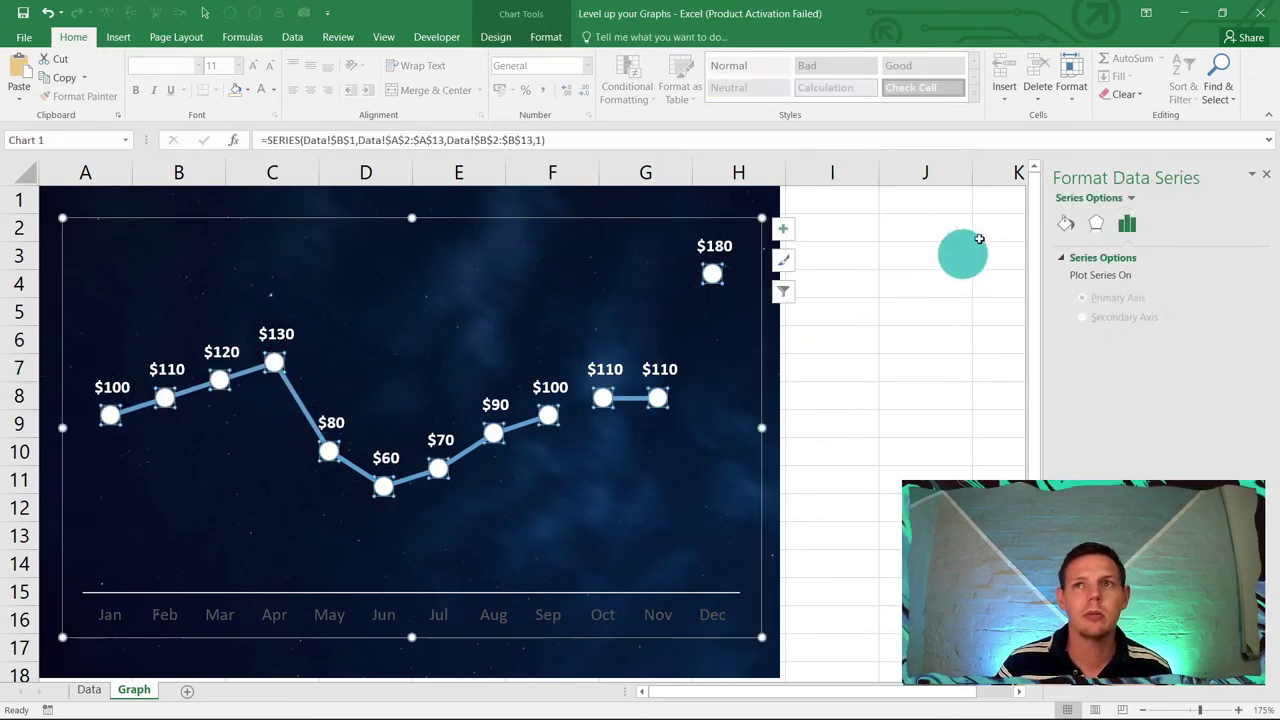
pyautogui.click(1066, 223)
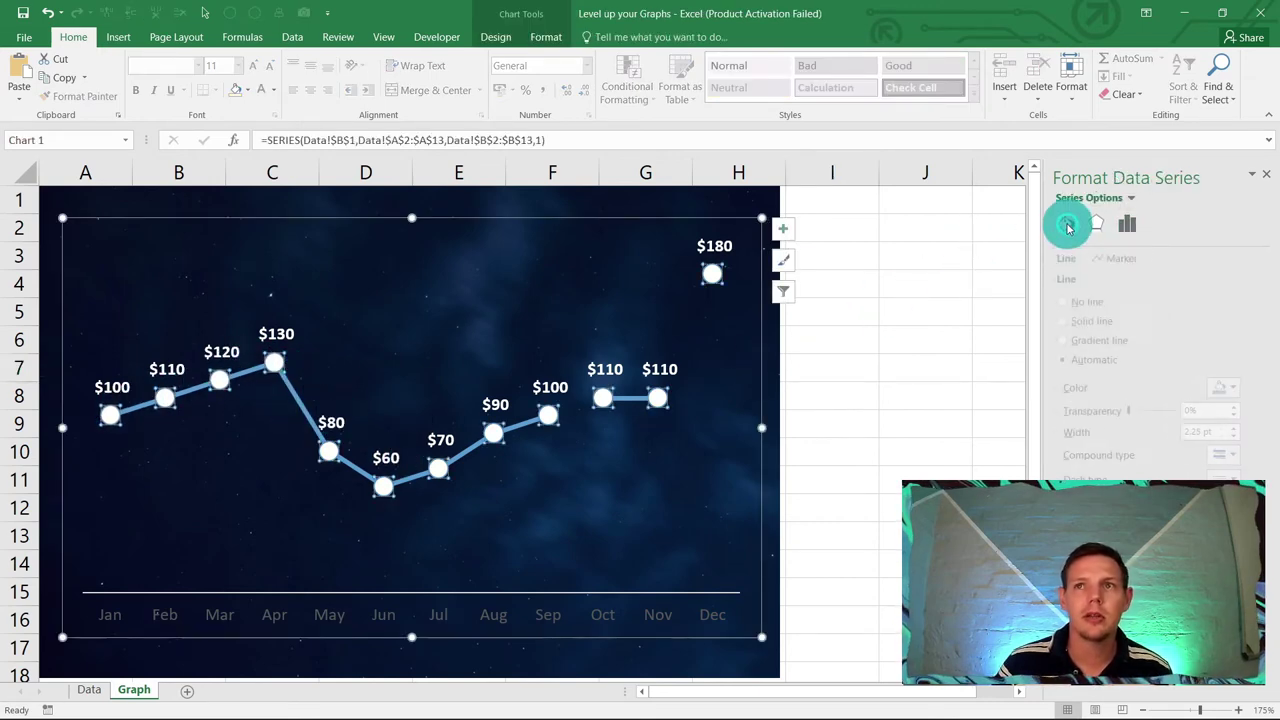
pyautogui.click(1077, 304)
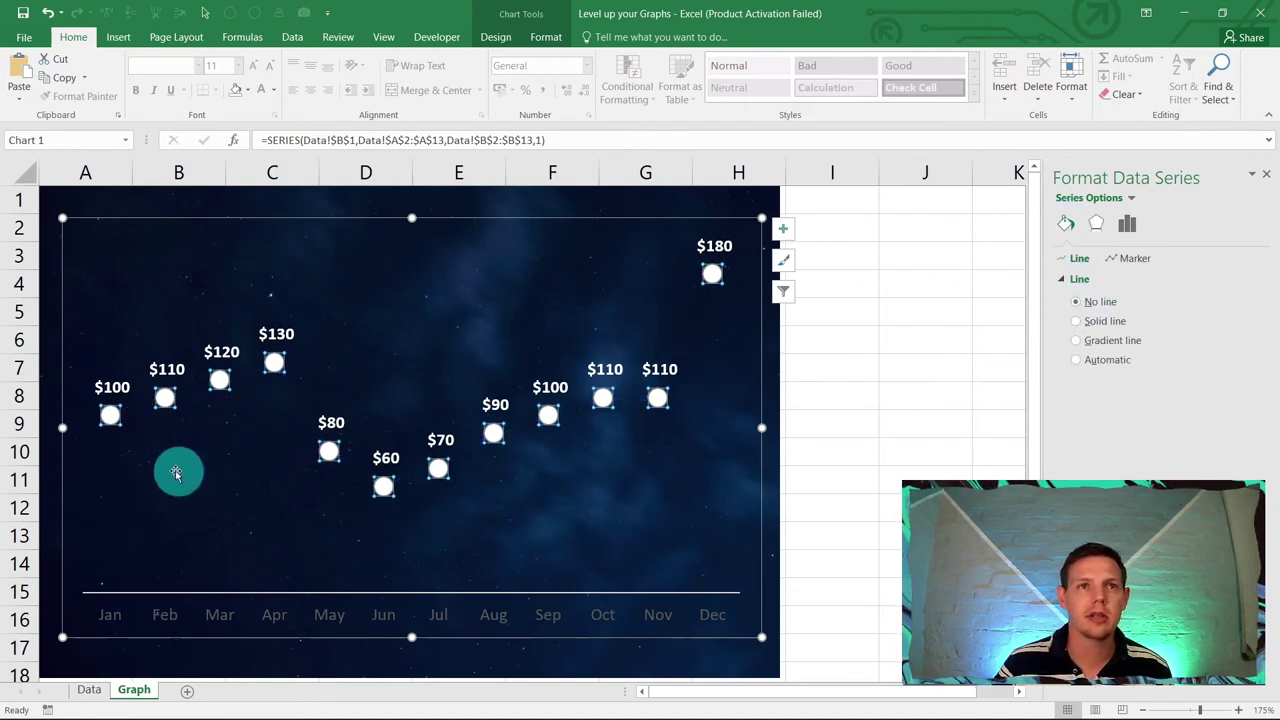
pyautogui.click(900, 425)
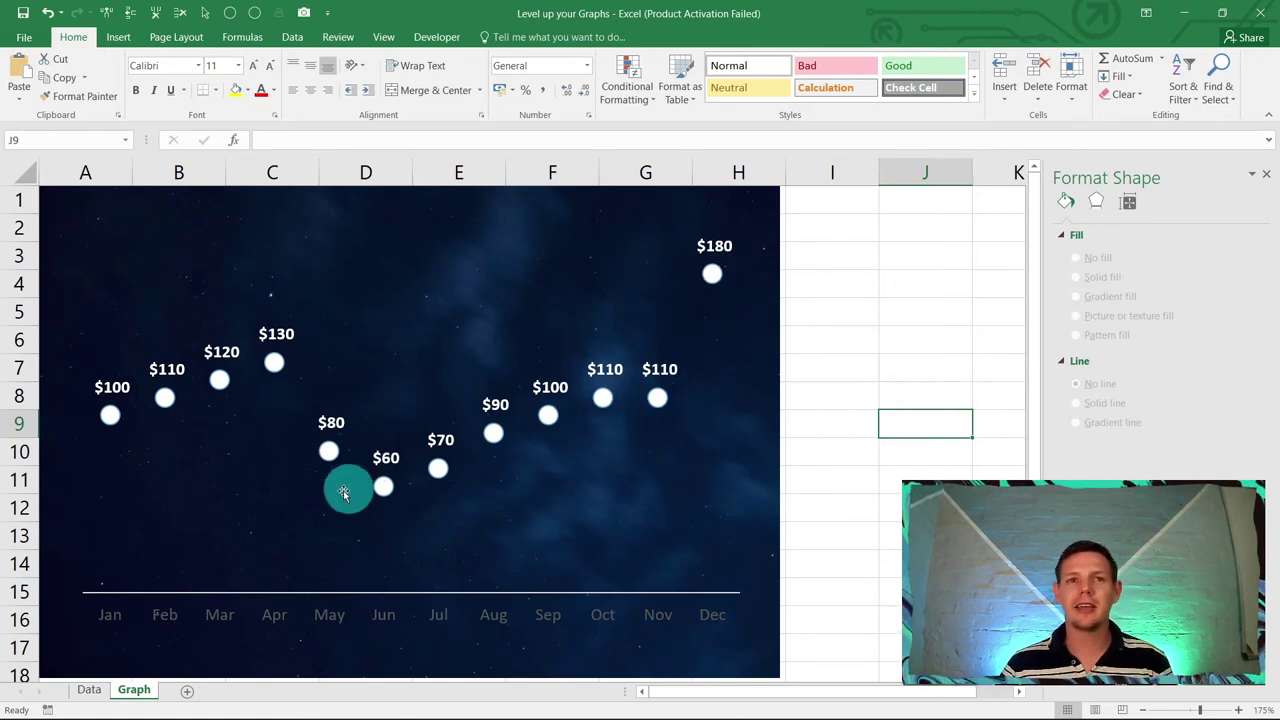
# Step: Add drop lines to the sales chart, connecting each marker to the month axis
pyautogui.click(143, 266)
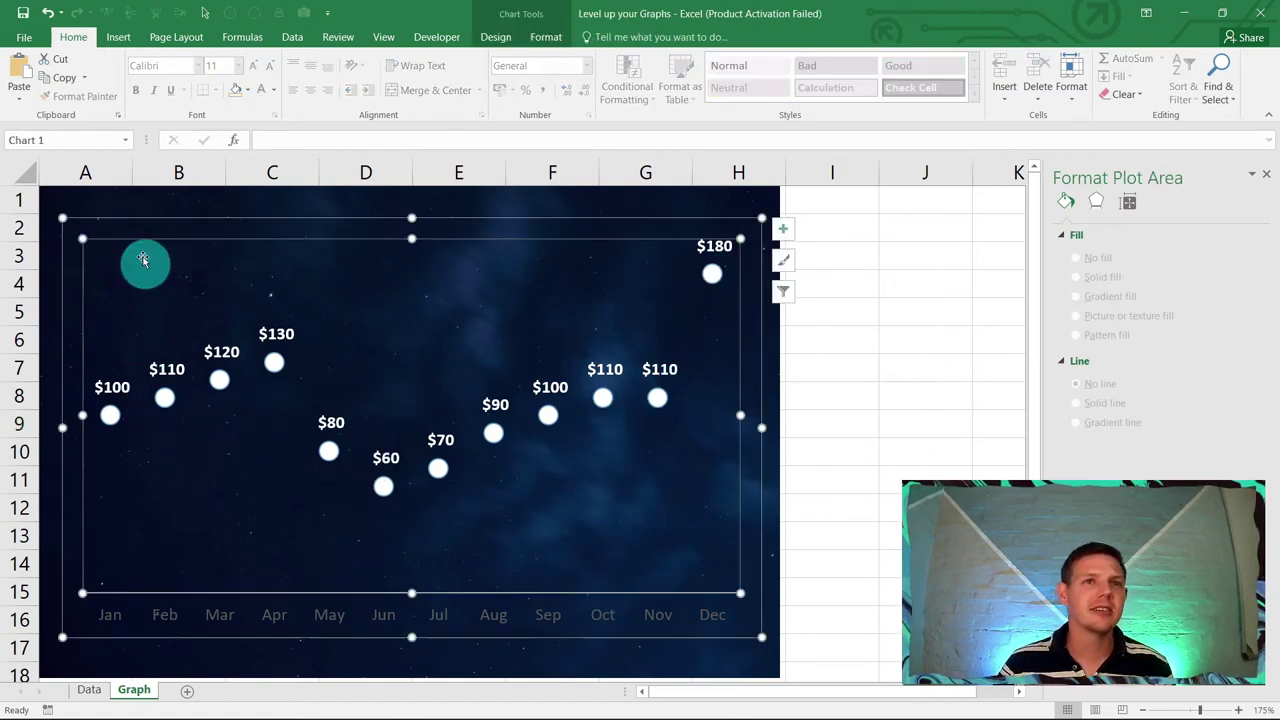
pyautogui.click(134, 227)
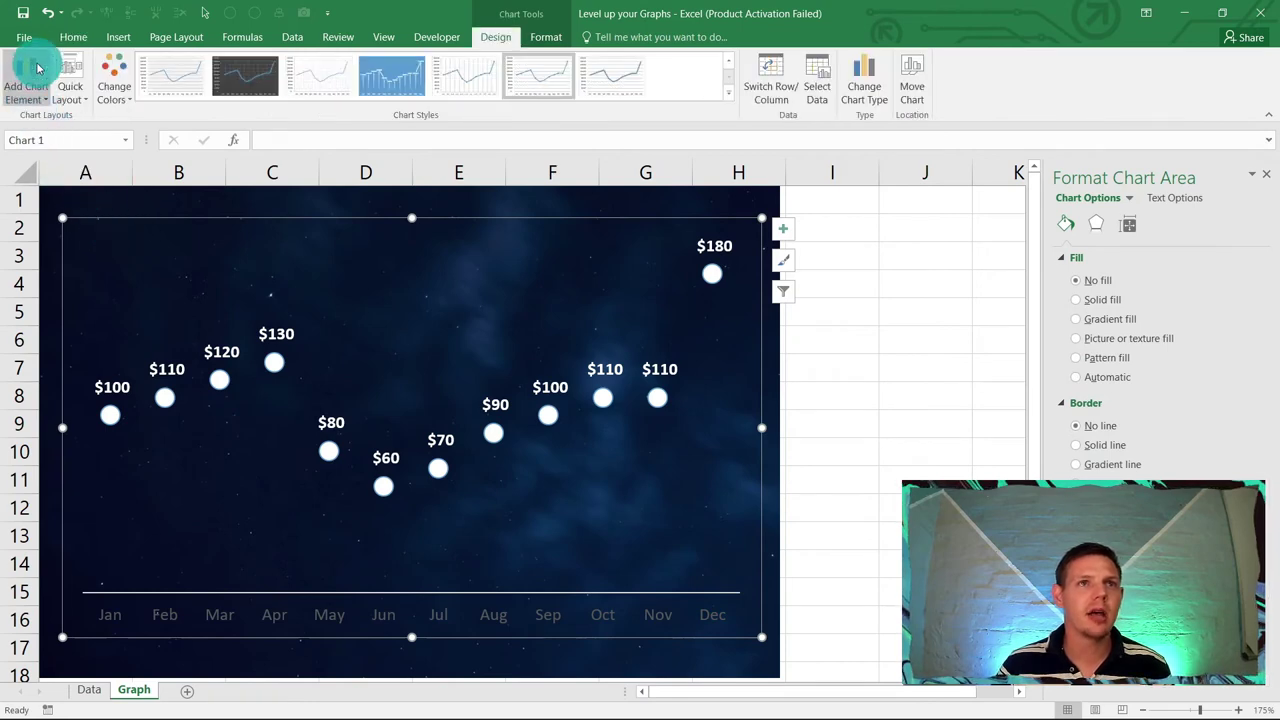
pyautogui.click(31, 86)
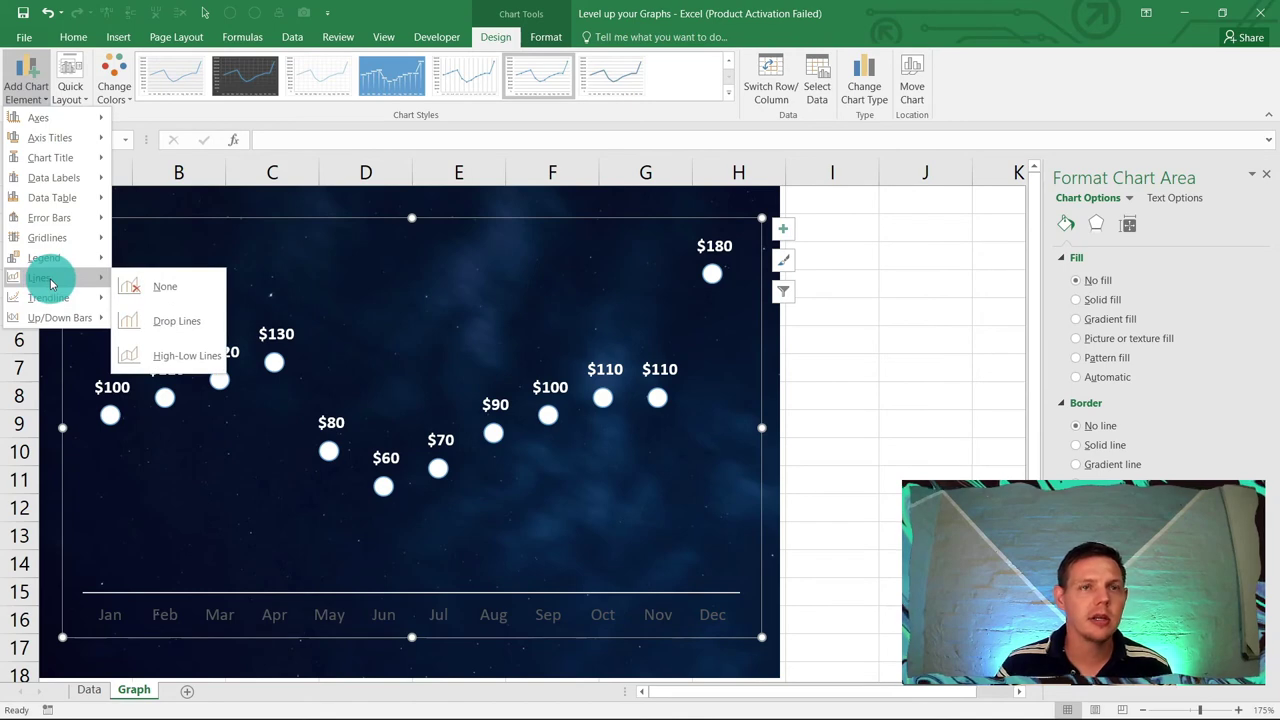
pyautogui.click(170, 322)
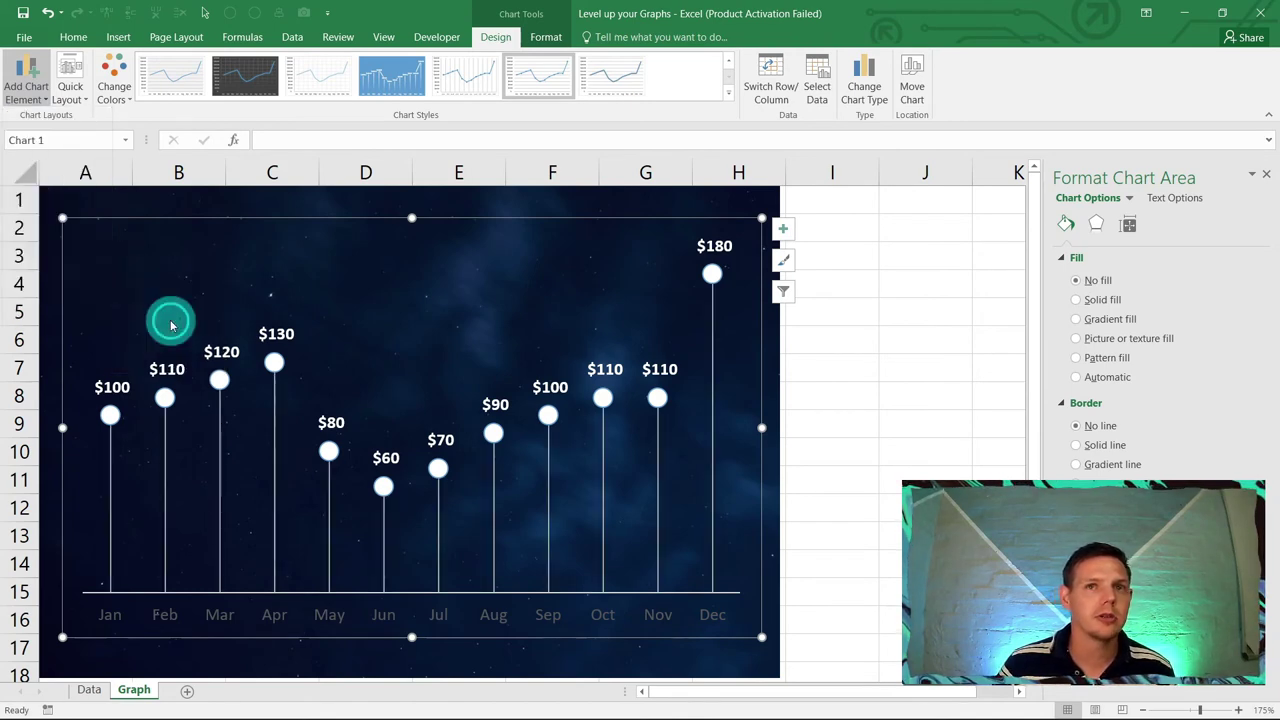
pyautogui.click(903, 365)
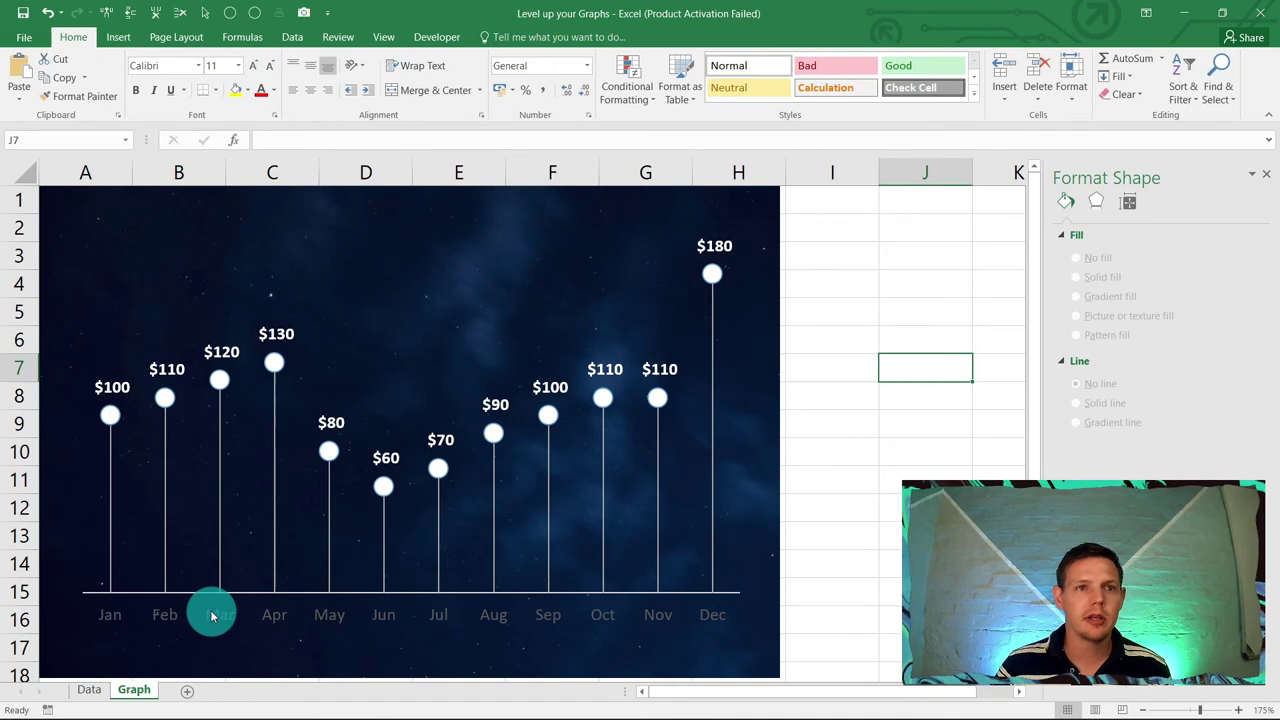
# Step: Format the horizontal axis month labels with a white text fill and bold font
pyautogui.click(165, 615)
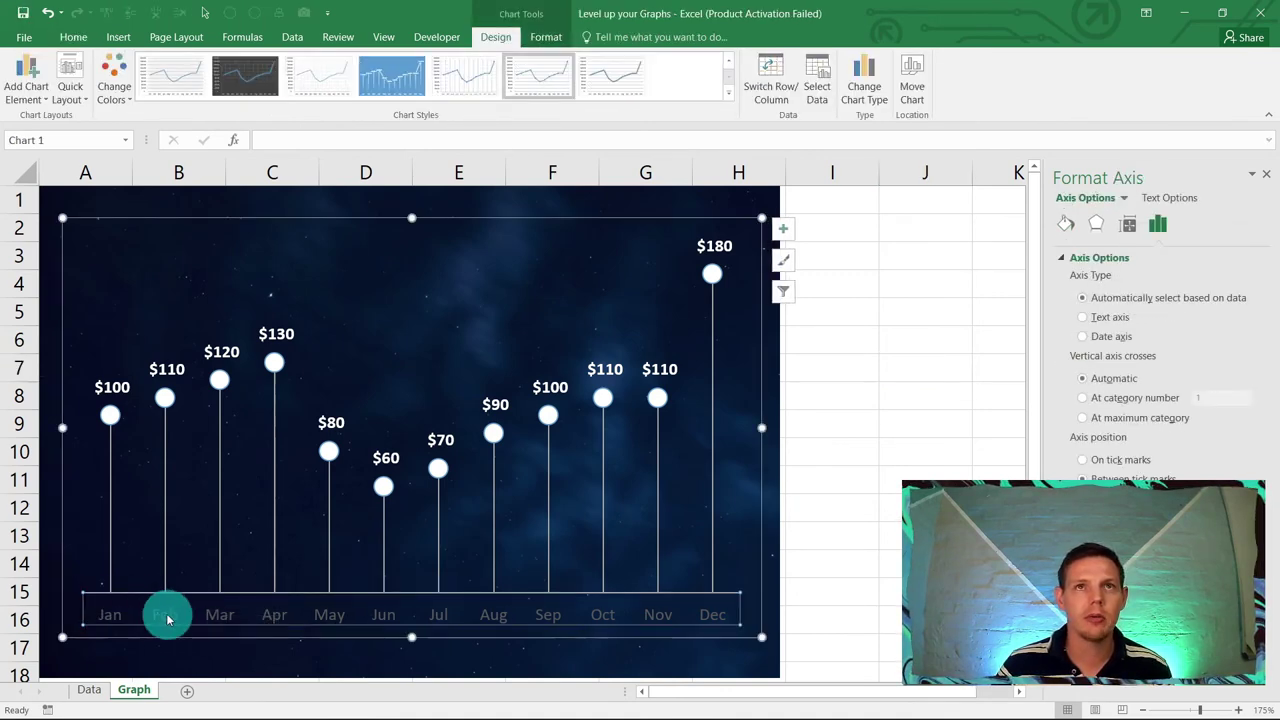
pyautogui.click(540, 37)
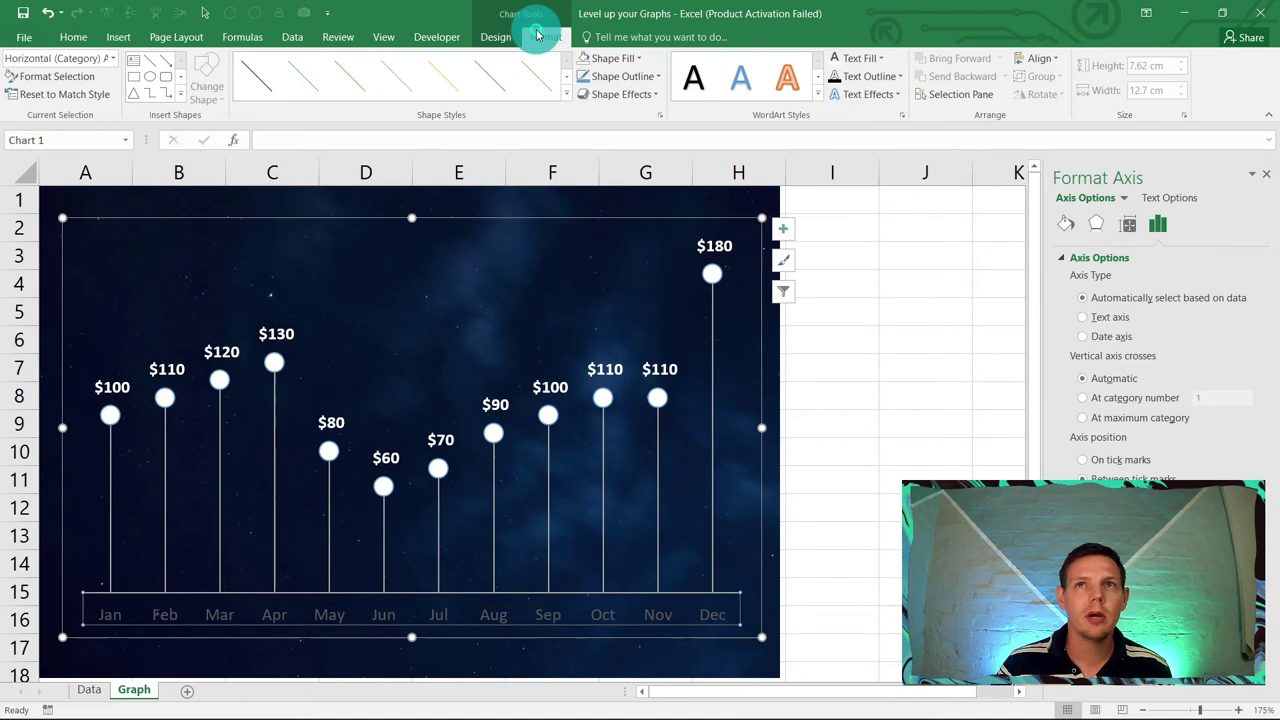
pyautogui.click(833, 66)
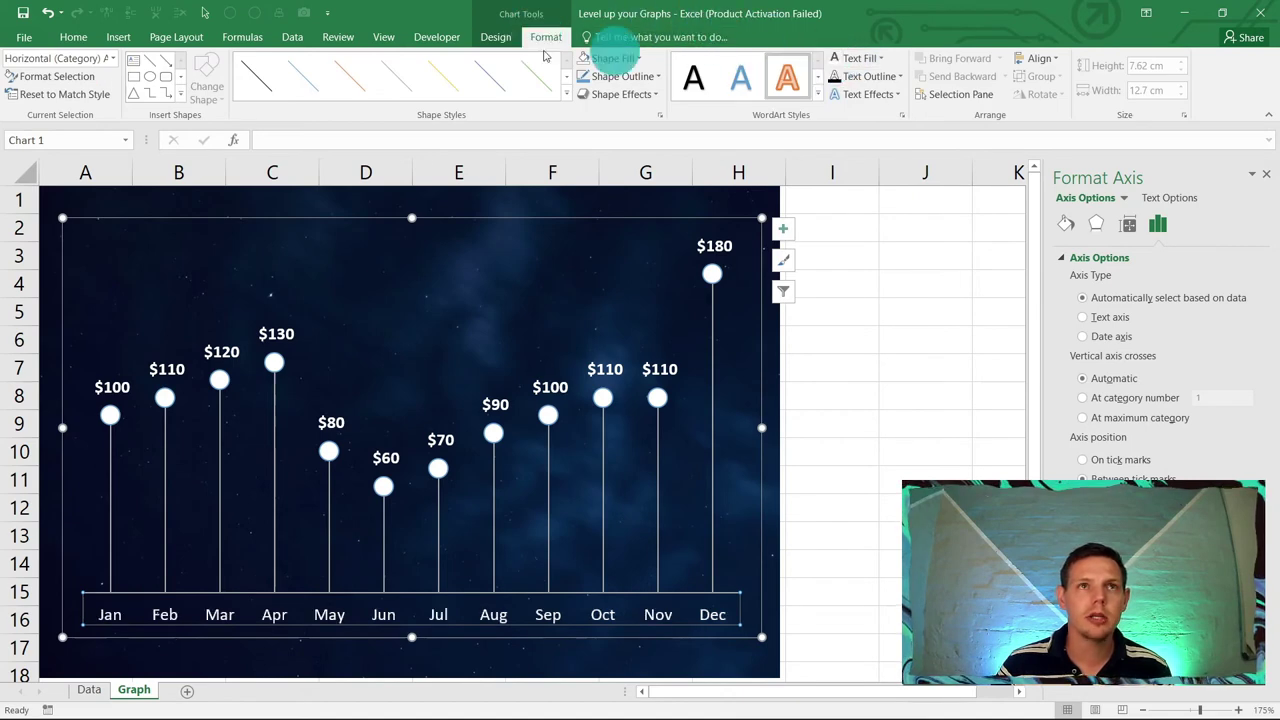
pyautogui.click(75, 37)
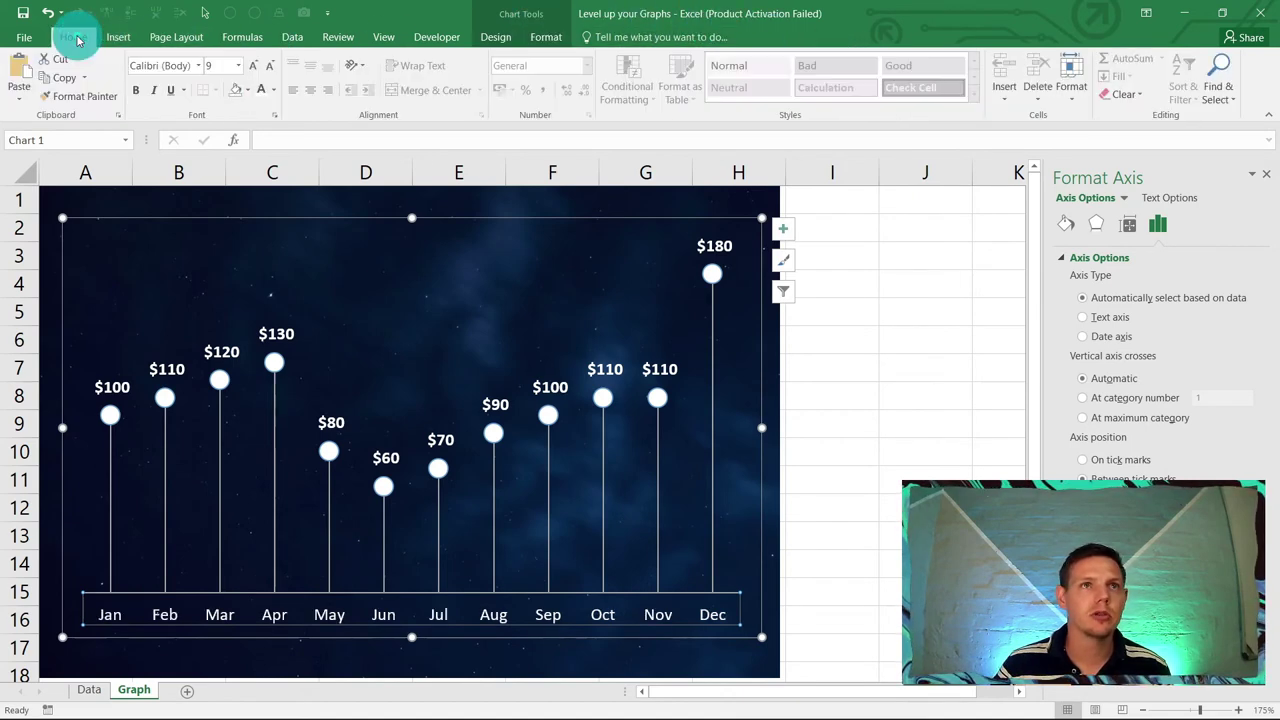
pyautogui.click(138, 95)
pyautogui.click(443, 323)
pyautogui.click(928, 441)
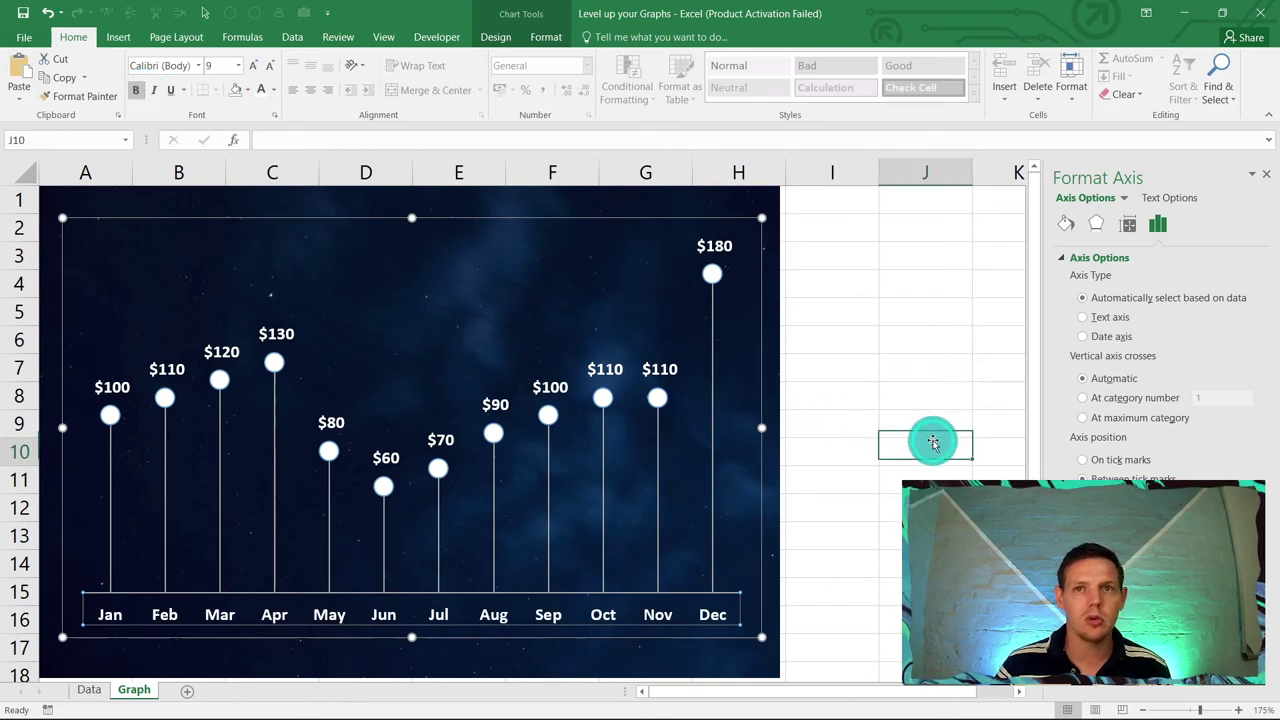
# Step: Reduce the chart's height by lowering its upper edge to about the top of row 5
pyautogui.click(745, 431)
pyautogui.click(155, 345)
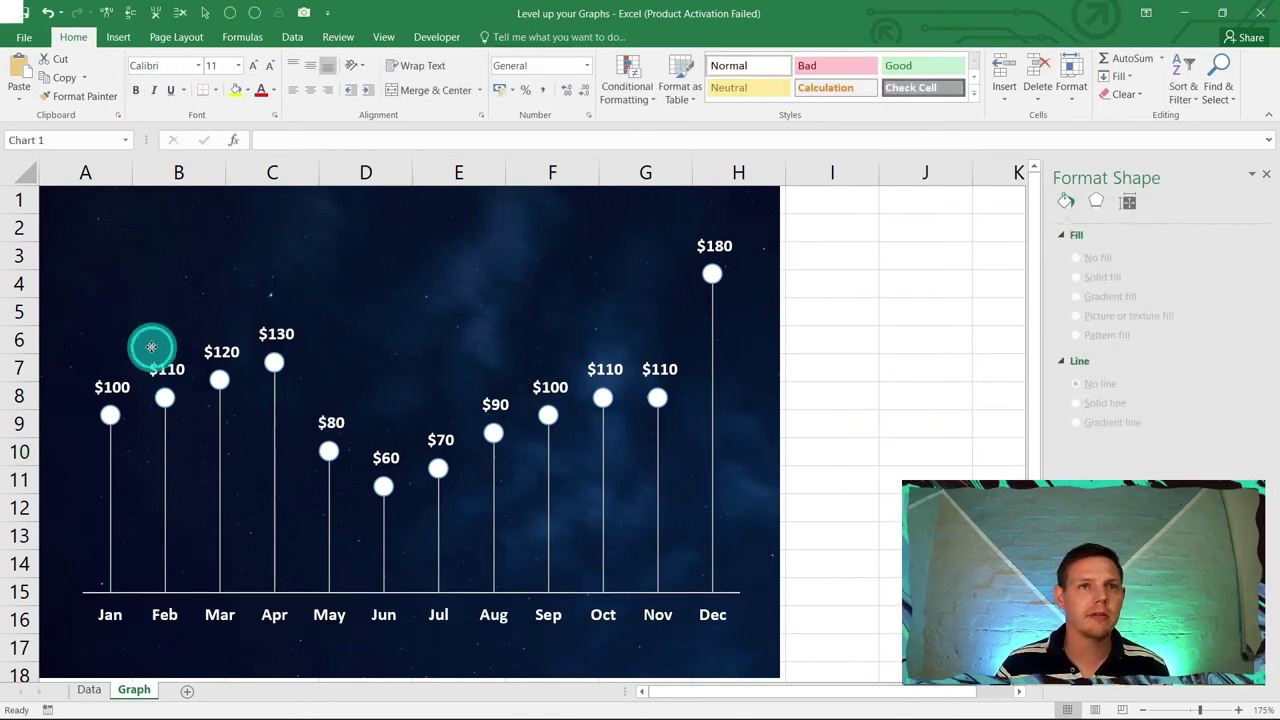
pyautogui.click(302, 221)
pyautogui.click(379, 218)
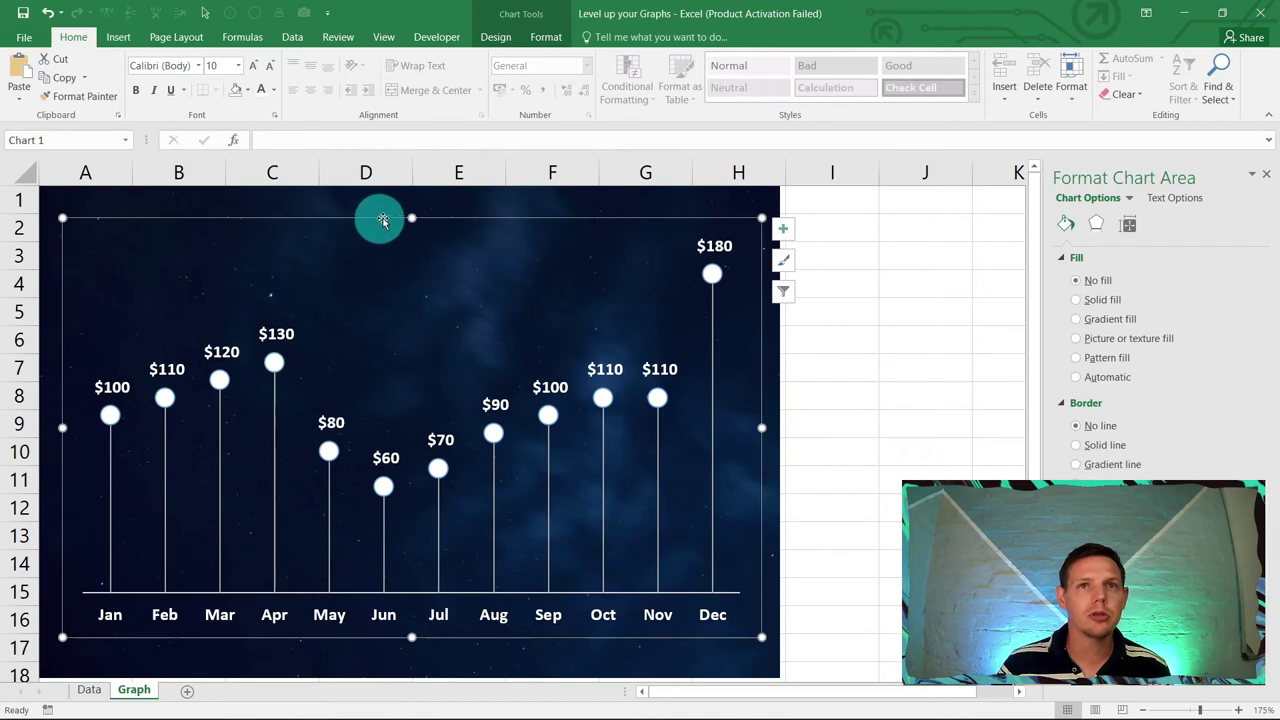
pyautogui.moveTo(412, 217); pyautogui.dragTo(415, 317)
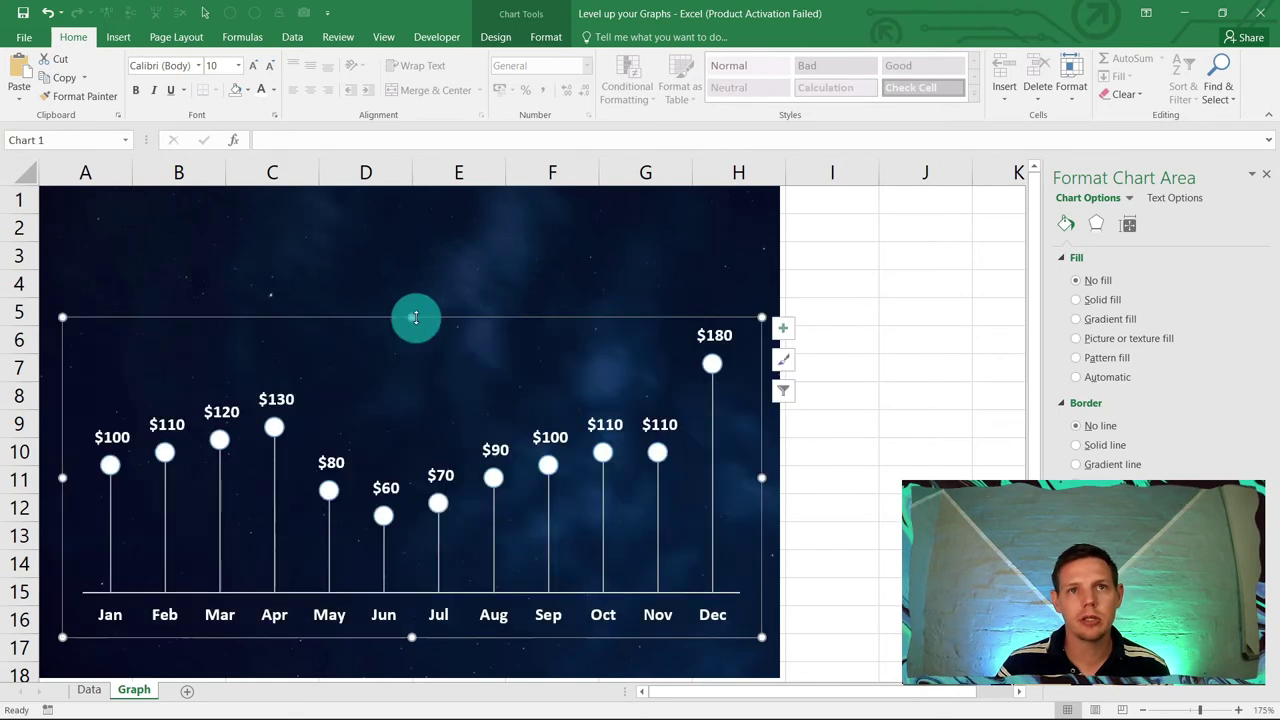
pyautogui.click(866, 363)
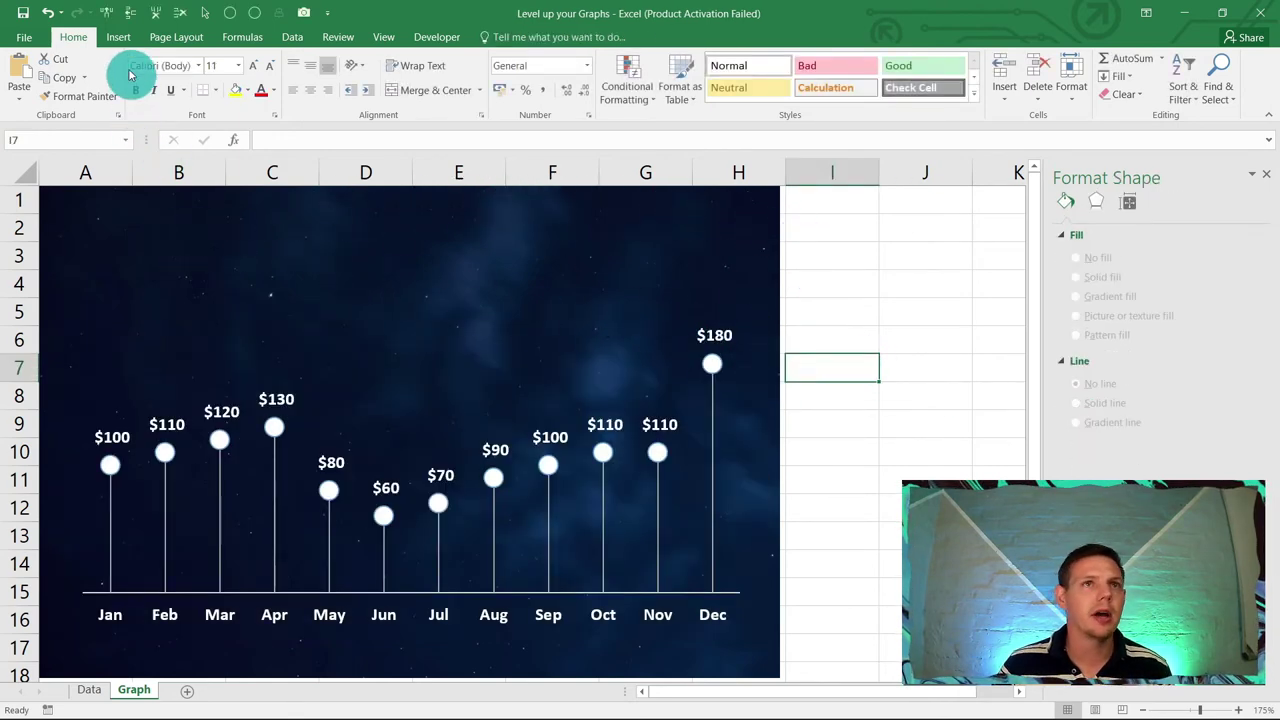
# Step: Insert a text box above the chart near columns A–B and link it to cell A1 of the Data sheet
pyautogui.click(119, 38)
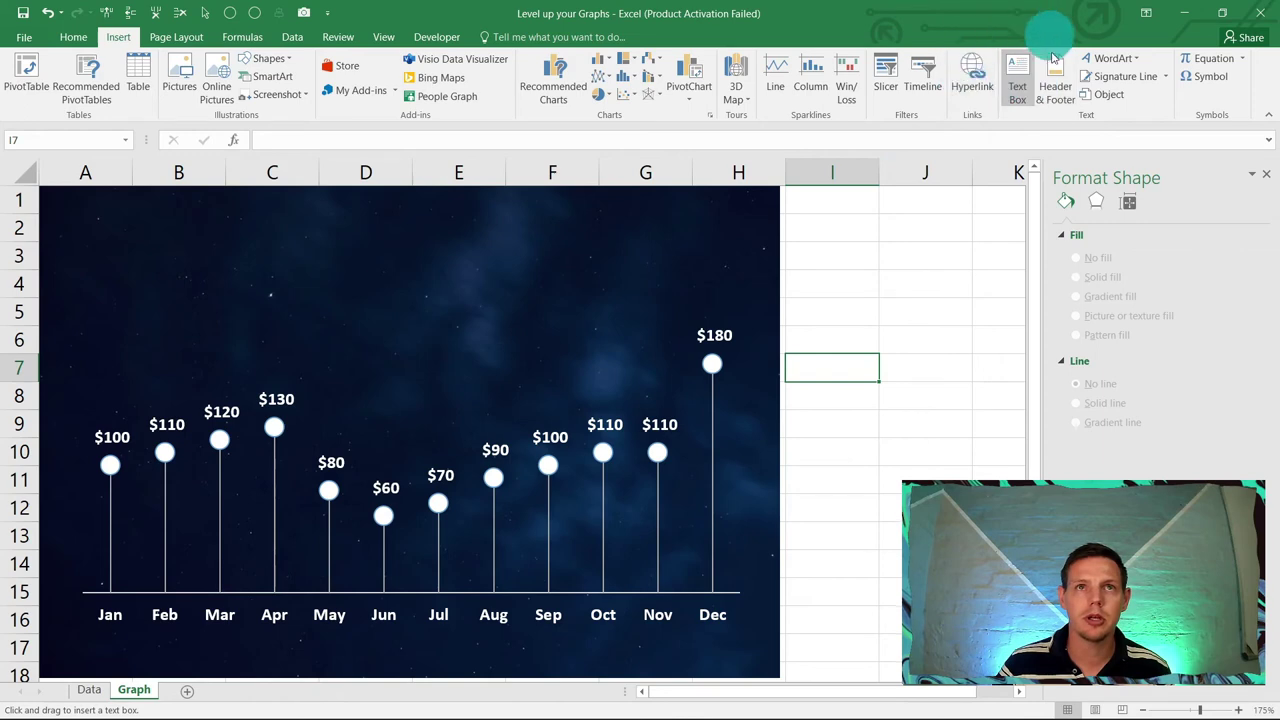
pyautogui.click(120, 232)
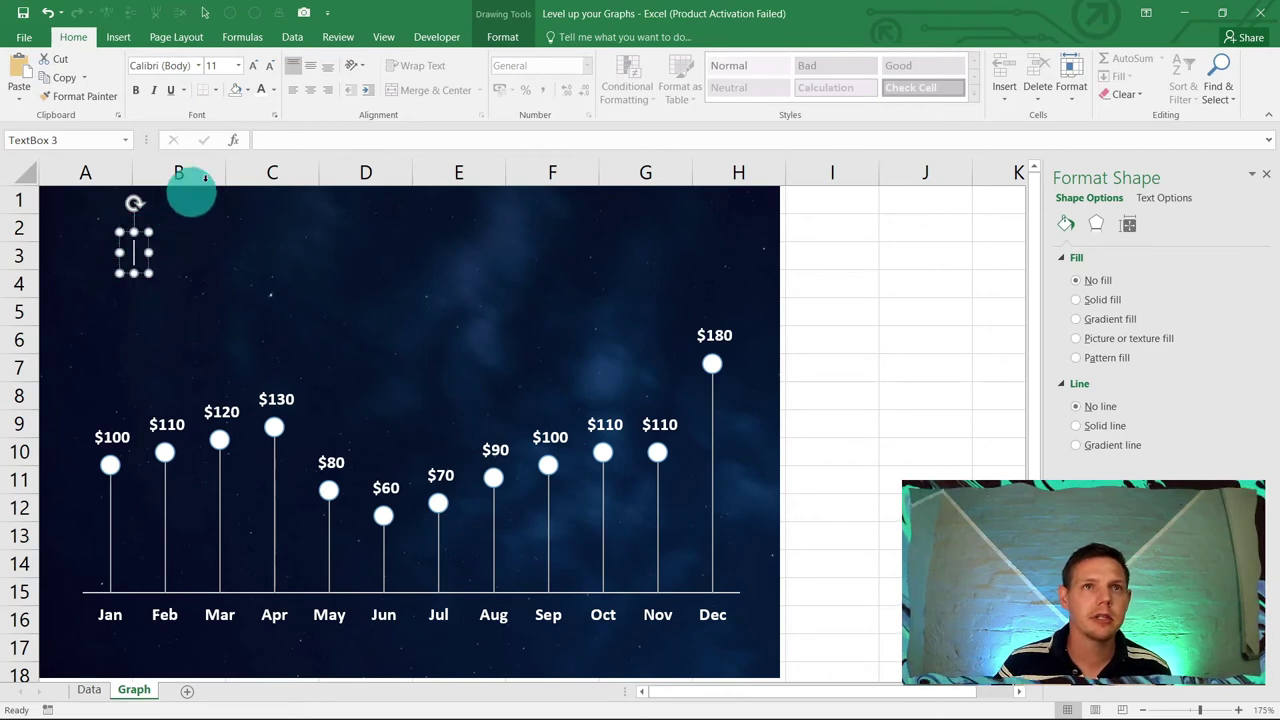
pyautogui.click(261, 142)
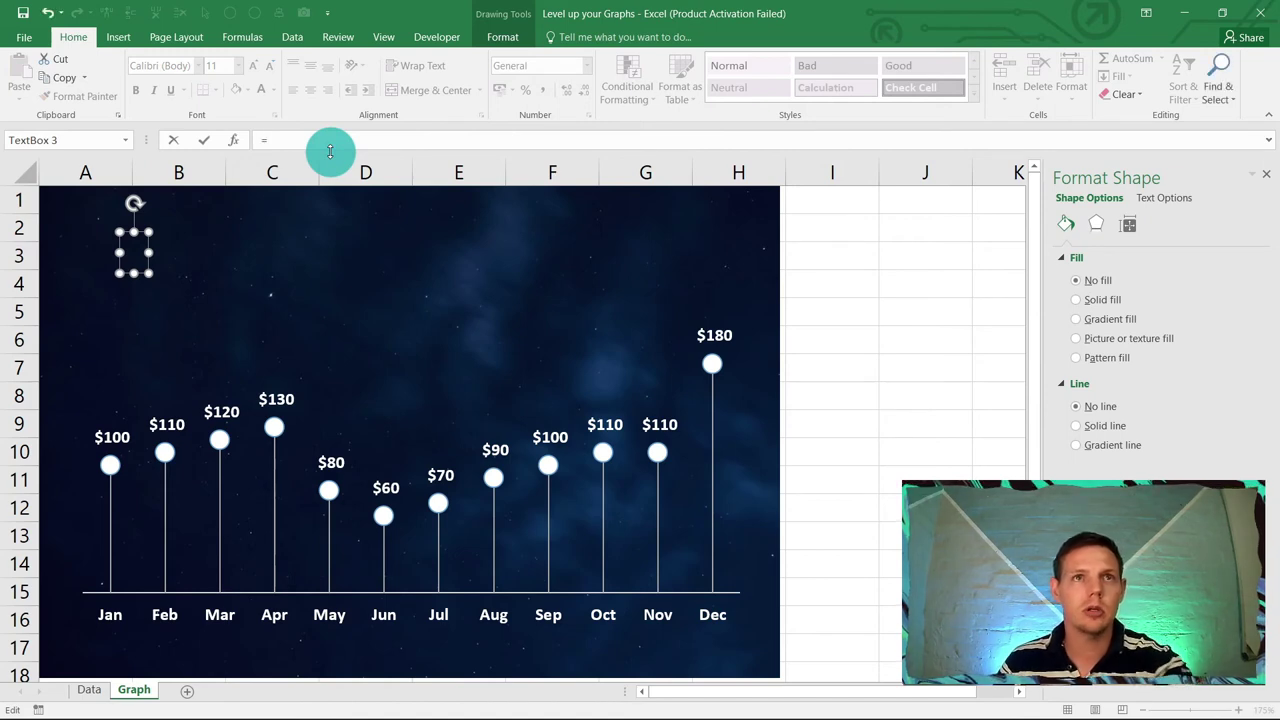
pyautogui.click(89, 690)
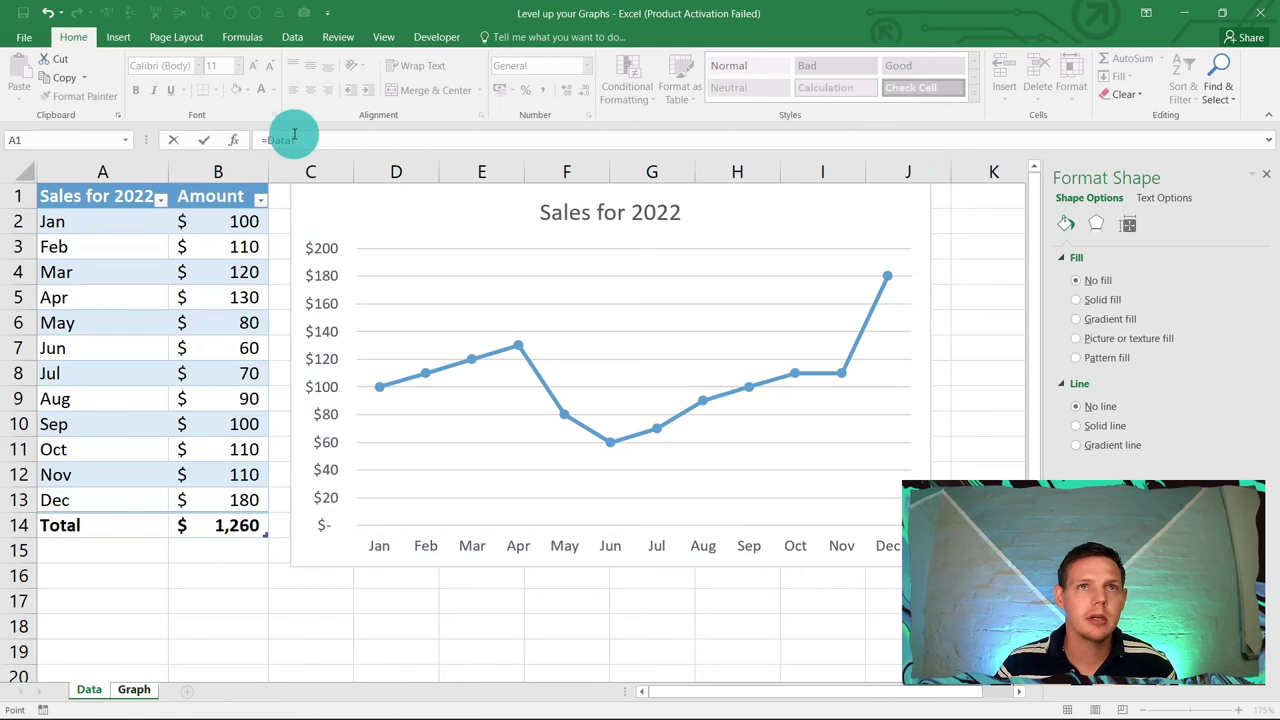
pyautogui.click(122, 158)
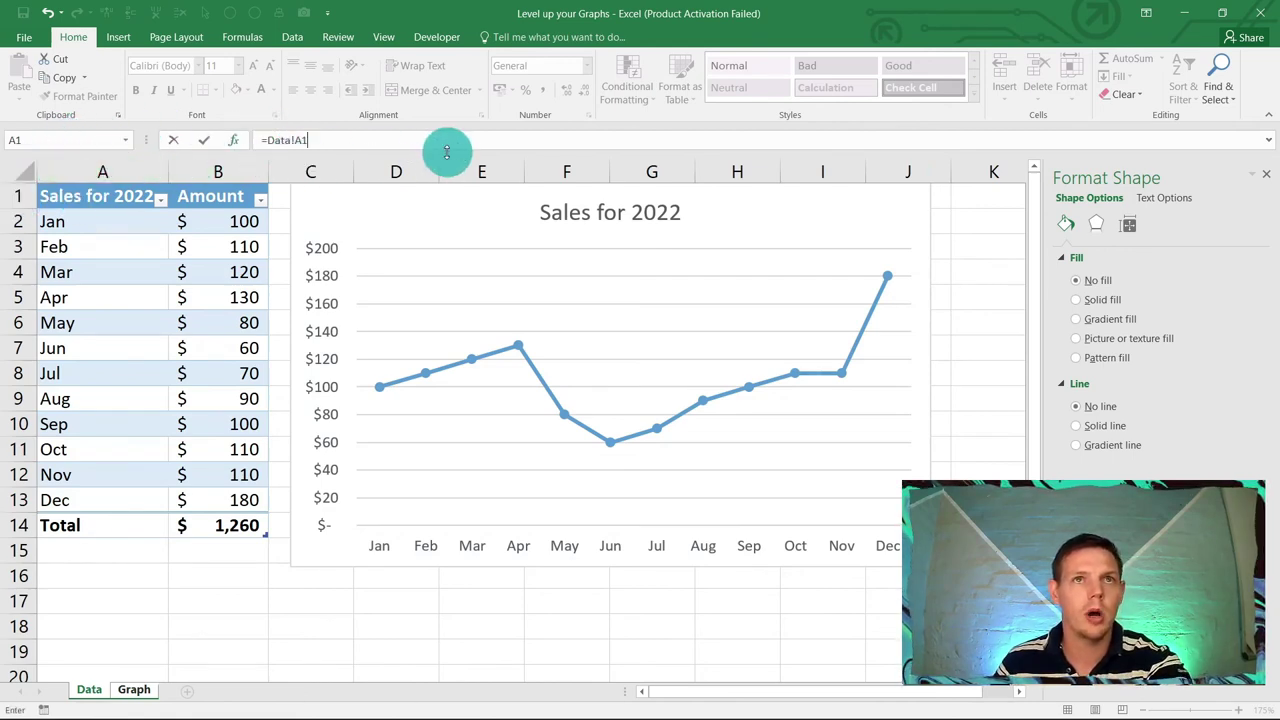
pyautogui.press('Return')
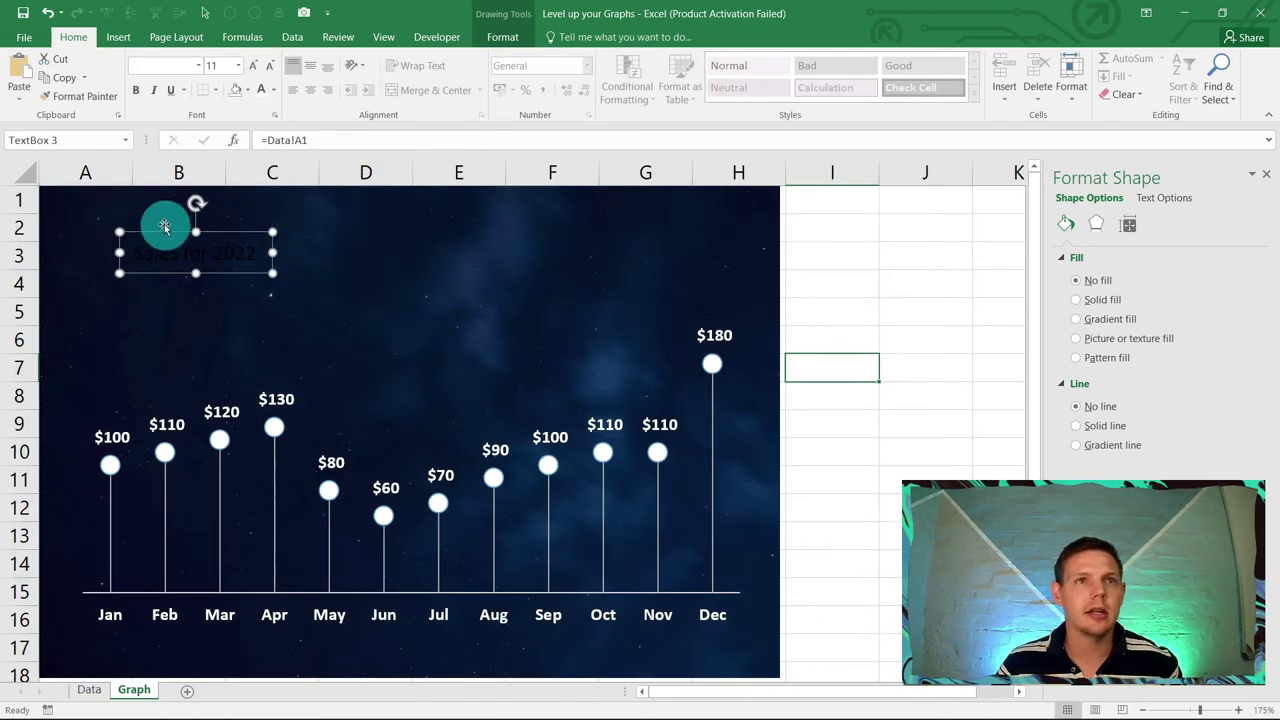
# Step: Format the "Sales for 2022" text box in white, bold, size 18 and place it in the background's upper-left corner
pyautogui.moveTo(164, 224); pyautogui.dragTo(148, 226)
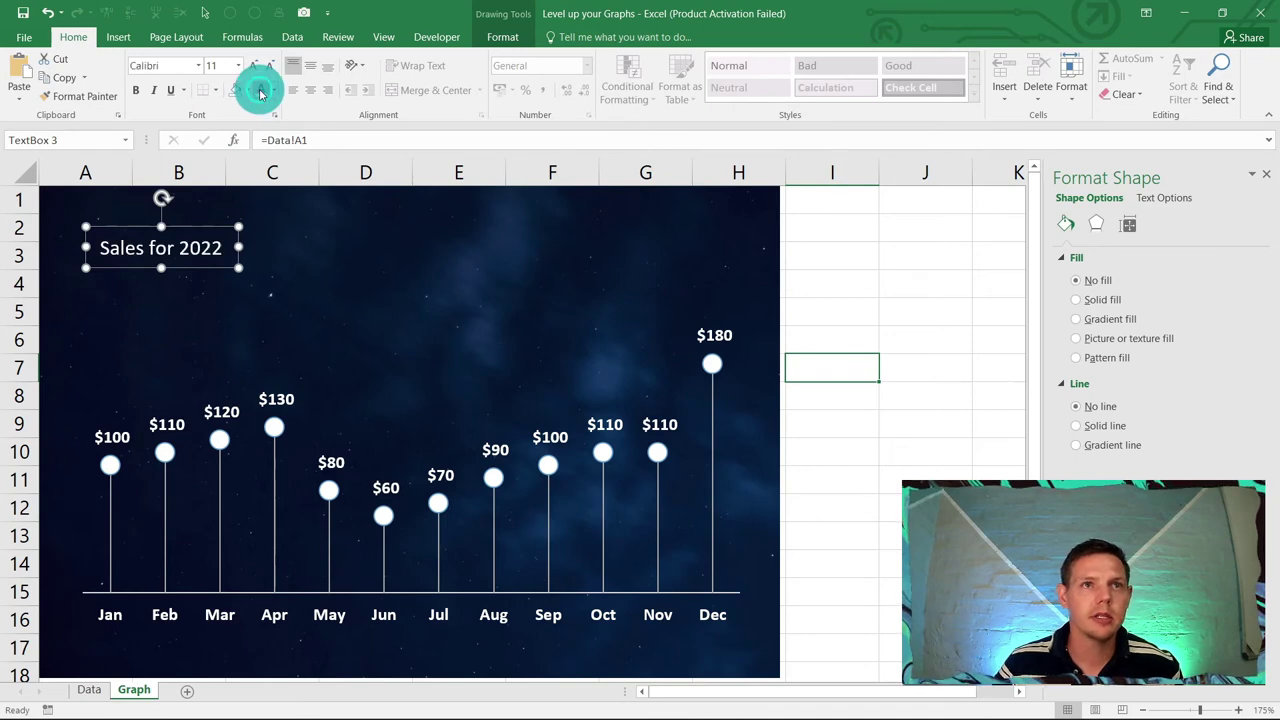
pyautogui.click(137, 91)
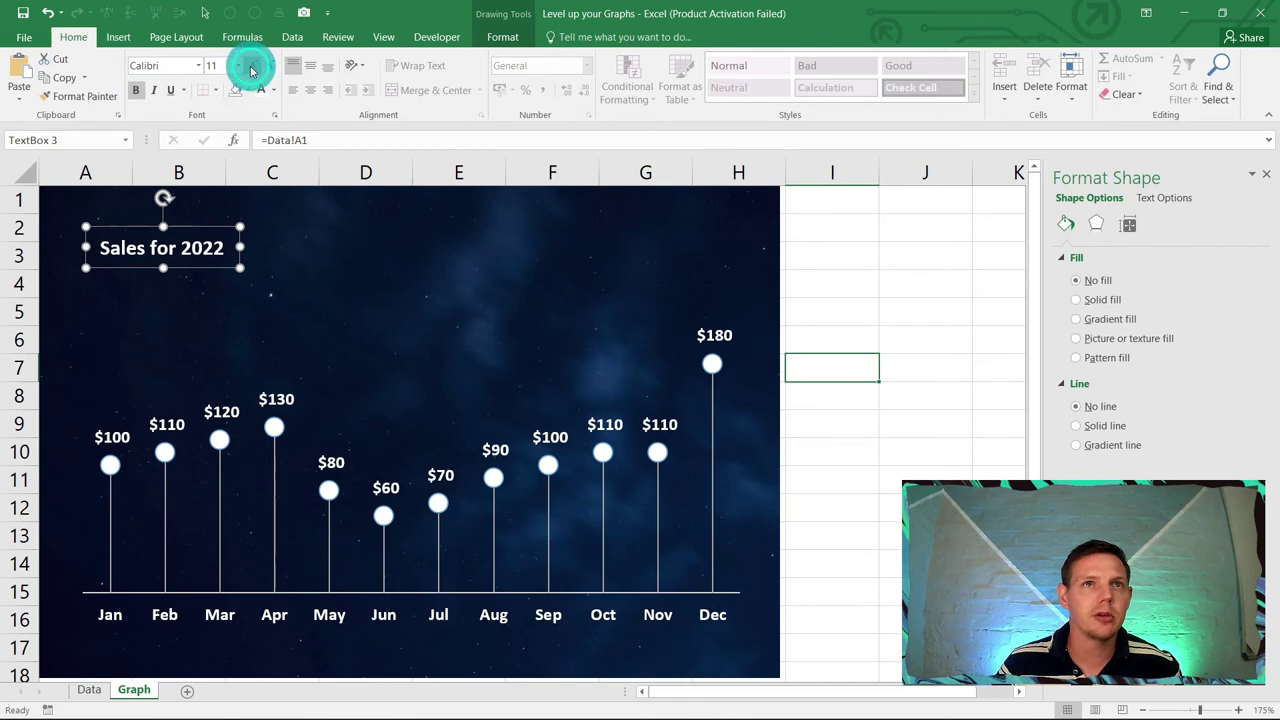
pyautogui.click(253, 66)
pyautogui.click(253, 66)
pyautogui.click(253, 66)
pyautogui.click(253, 66)
pyautogui.moveTo(245, 287); pyautogui.dragTo(230, 265)
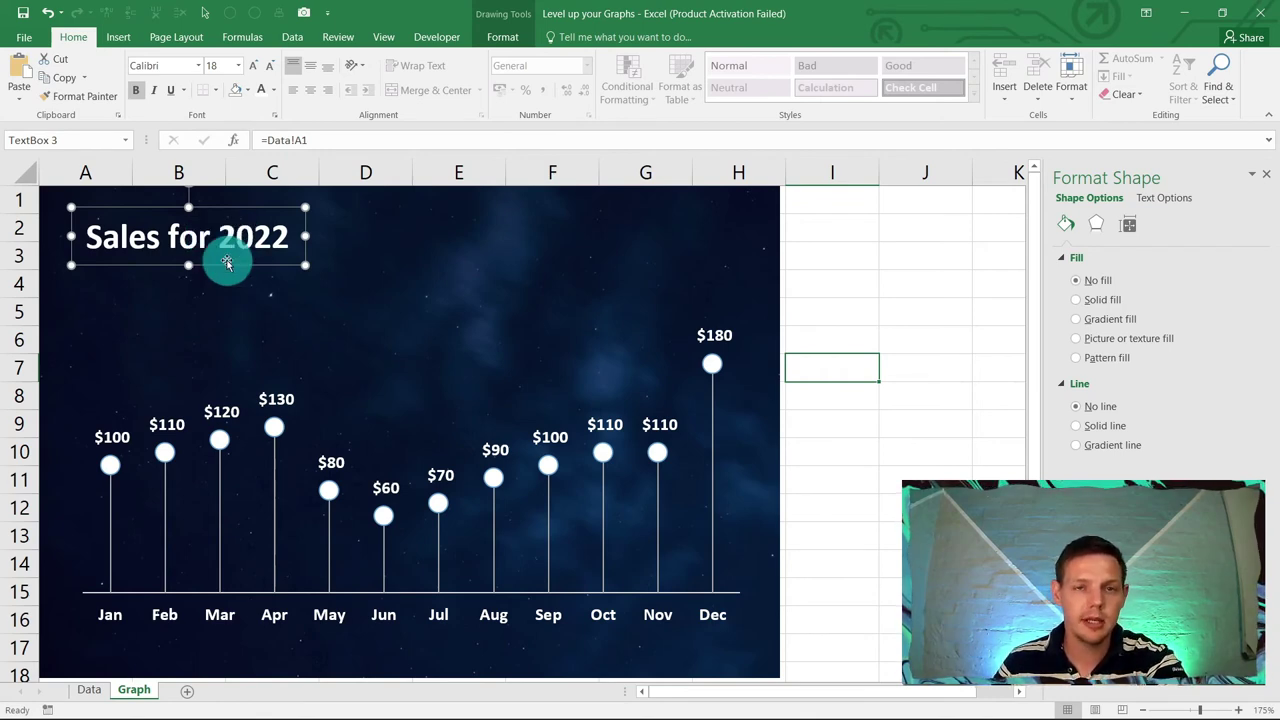
# Step: Duplicate the "Sales for 2022" text box and place the copy directly beneath the original
pyautogui.click(209, 323)
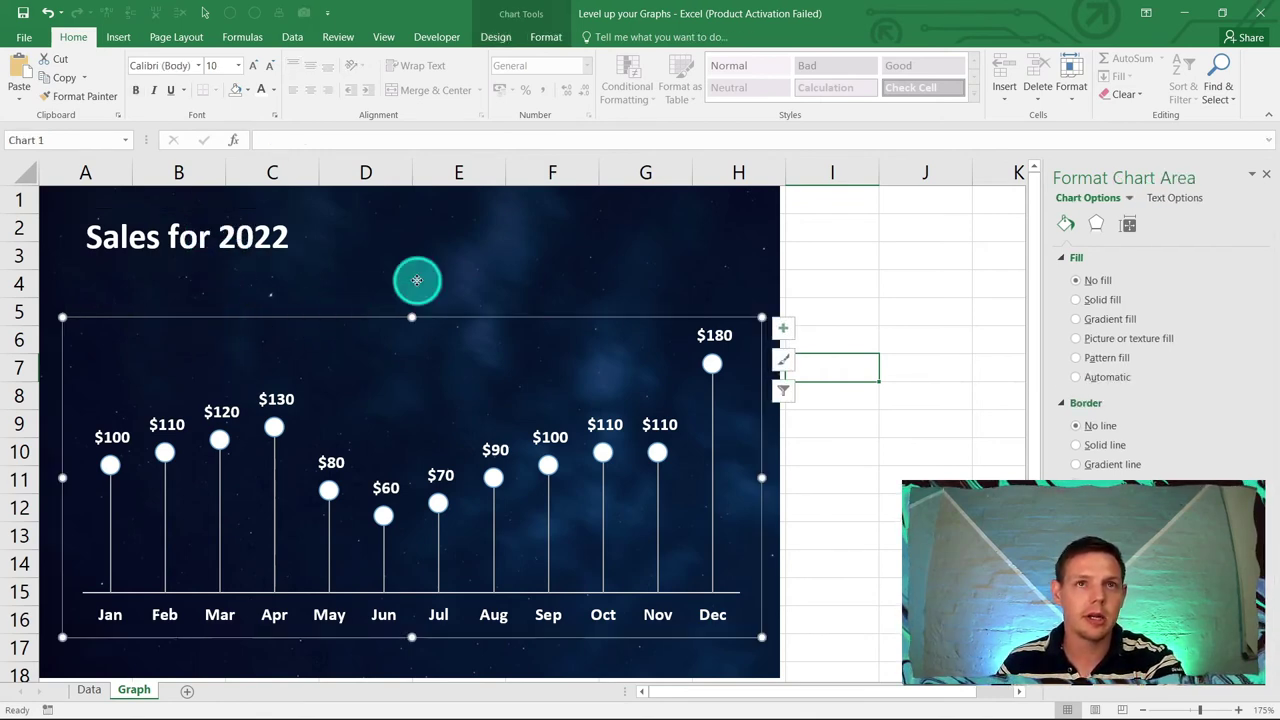
pyautogui.click(417, 283)
pyautogui.hotkey('ctrl', 'v')
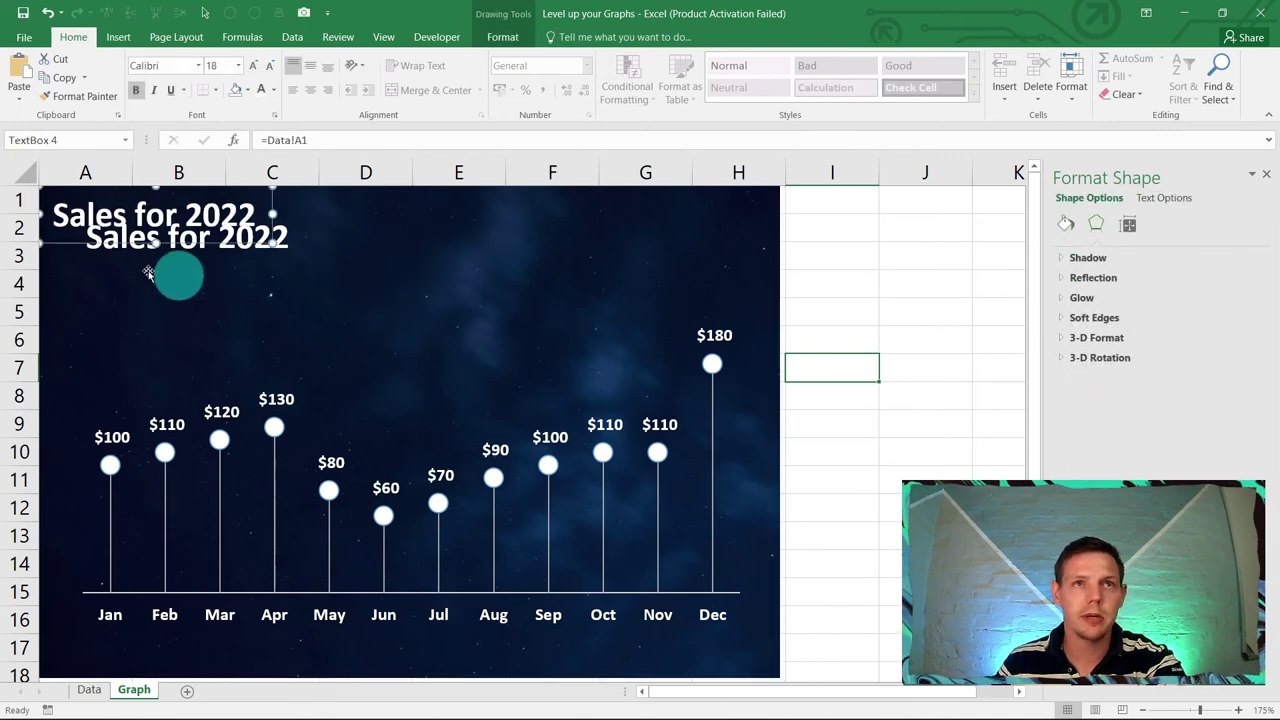
pyautogui.moveTo(76, 245); pyautogui.dragTo(104, 319)
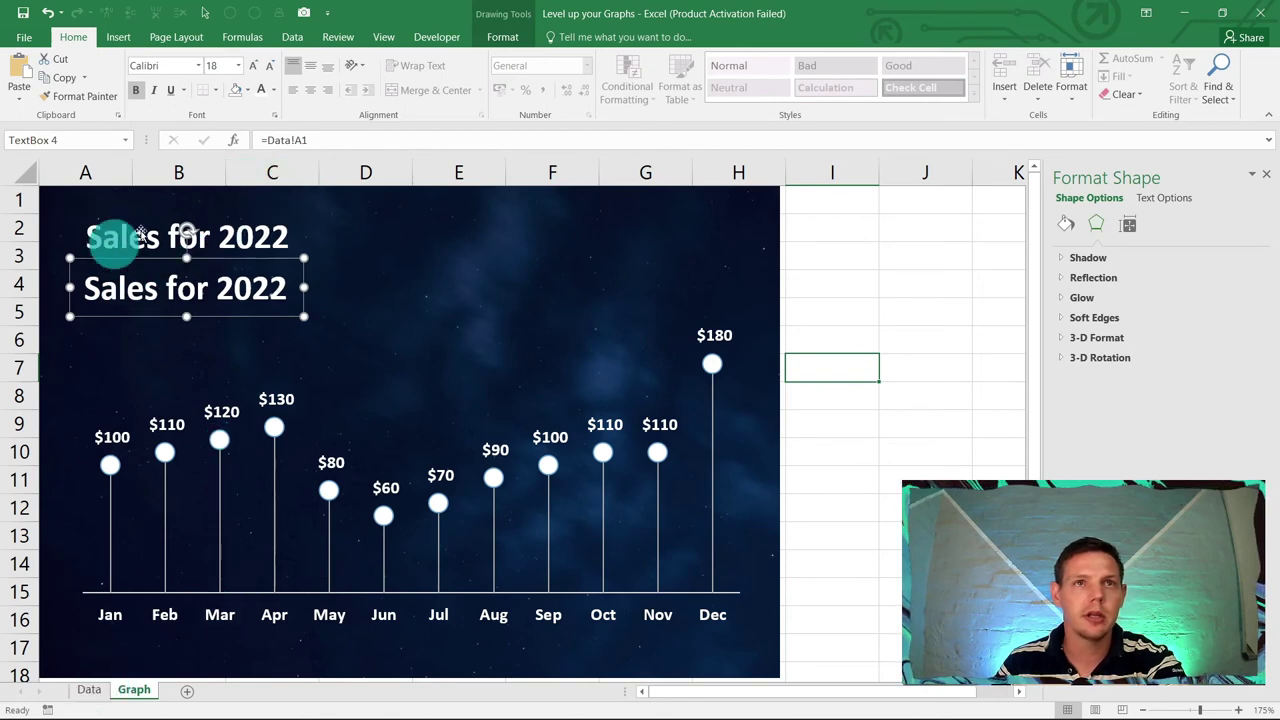
# Step: Link the duplicated text box beneath the title to cell B14 of the Data sheet
pyautogui.moveTo(326, 137); pyautogui.dragTo(287, 135)
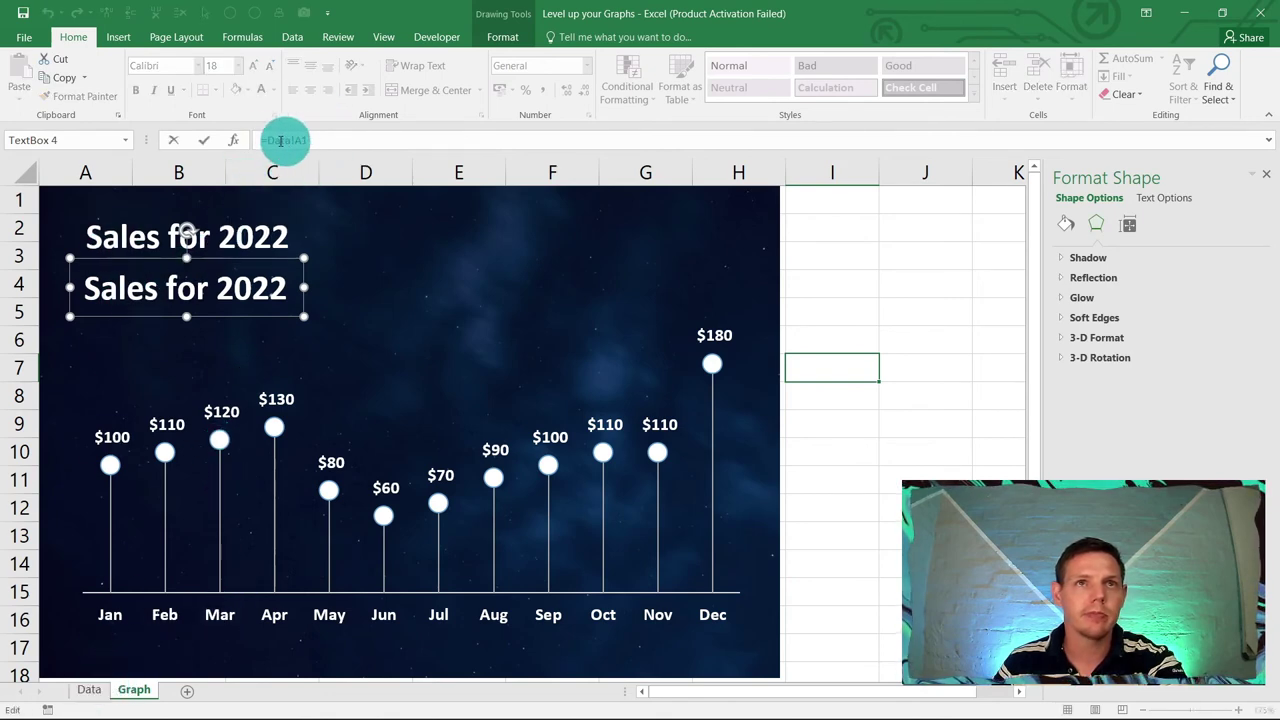
pyautogui.click(89, 690)
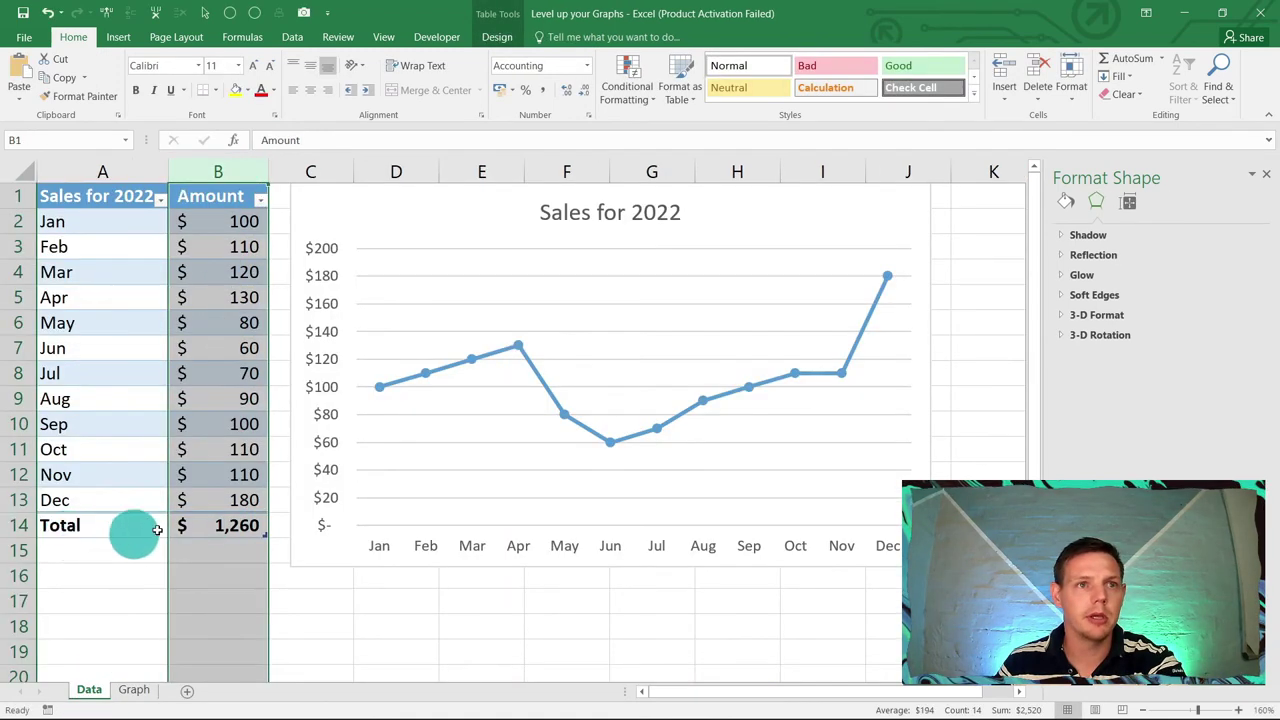
pyautogui.click(133, 690)
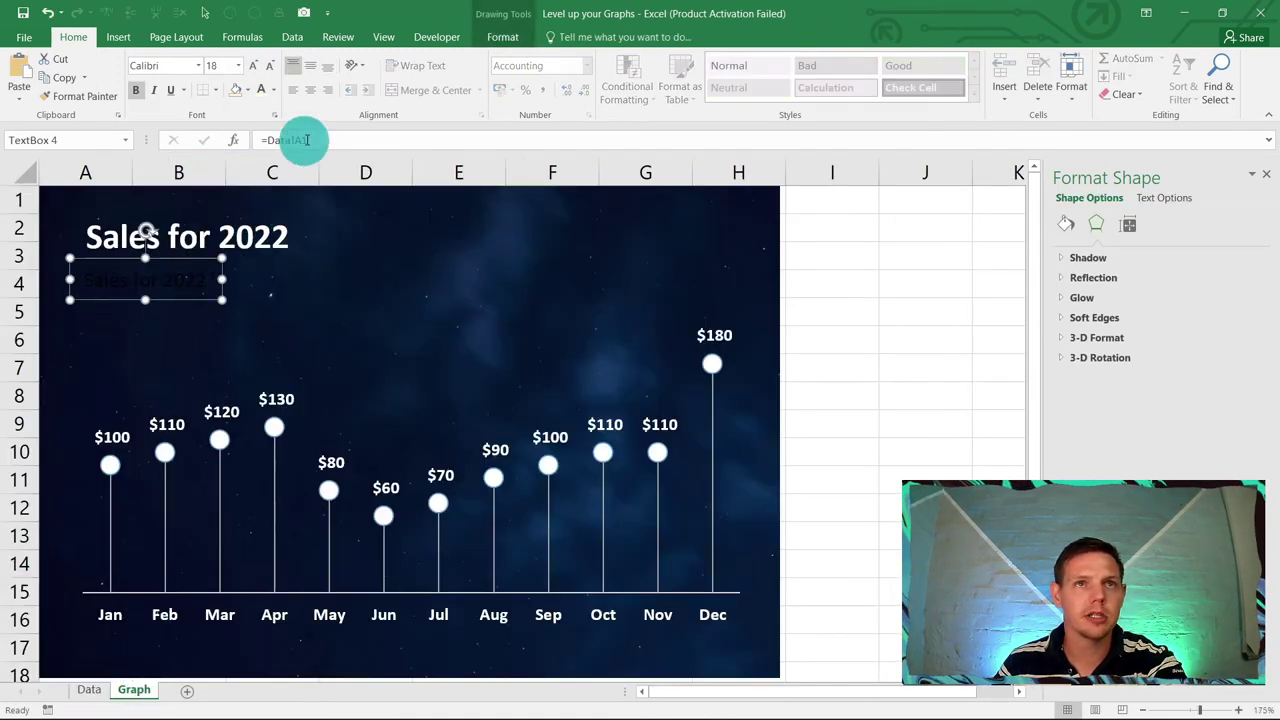
pyautogui.moveTo(297, 140); pyautogui.dragTo(367, 150)
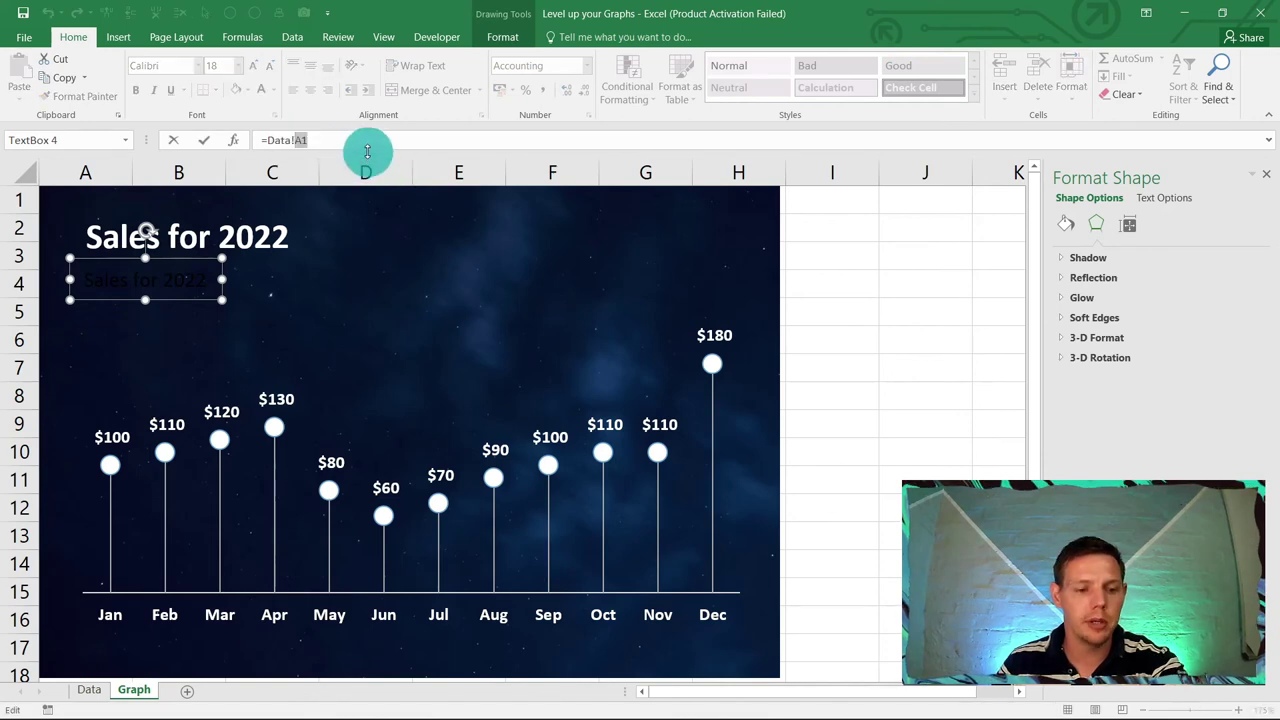
pyautogui.write('B14')
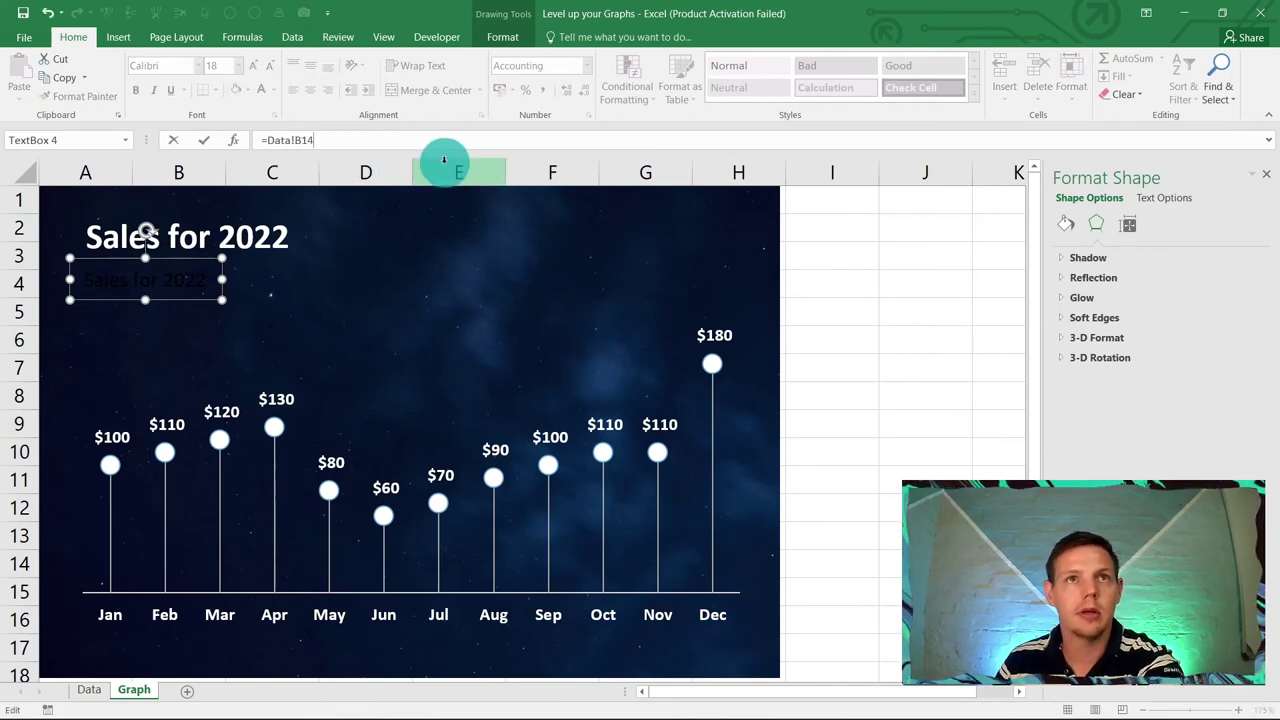
pyautogui.press('Return')
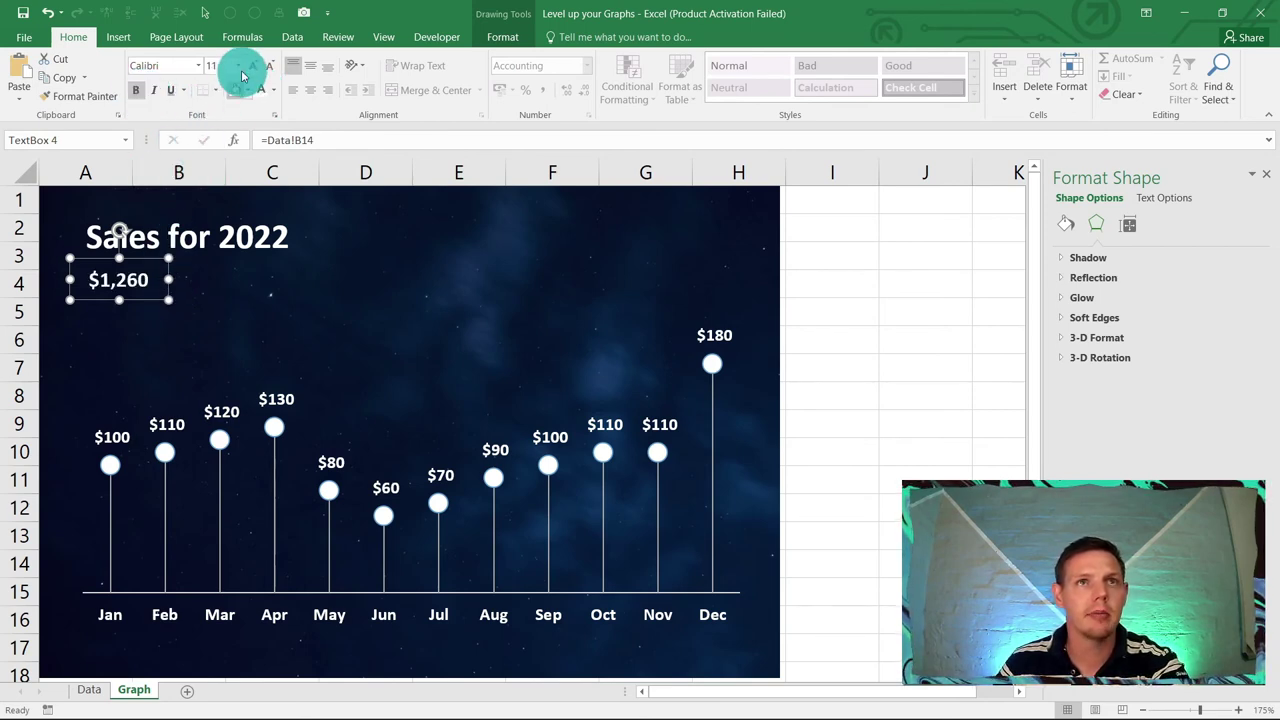
# Step: Enlarge the total's text to size 16 and align its text box with the start of the title above
pyautogui.click(251, 66)
pyautogui.click(251, 66)
pyautogui.click(251, 66)
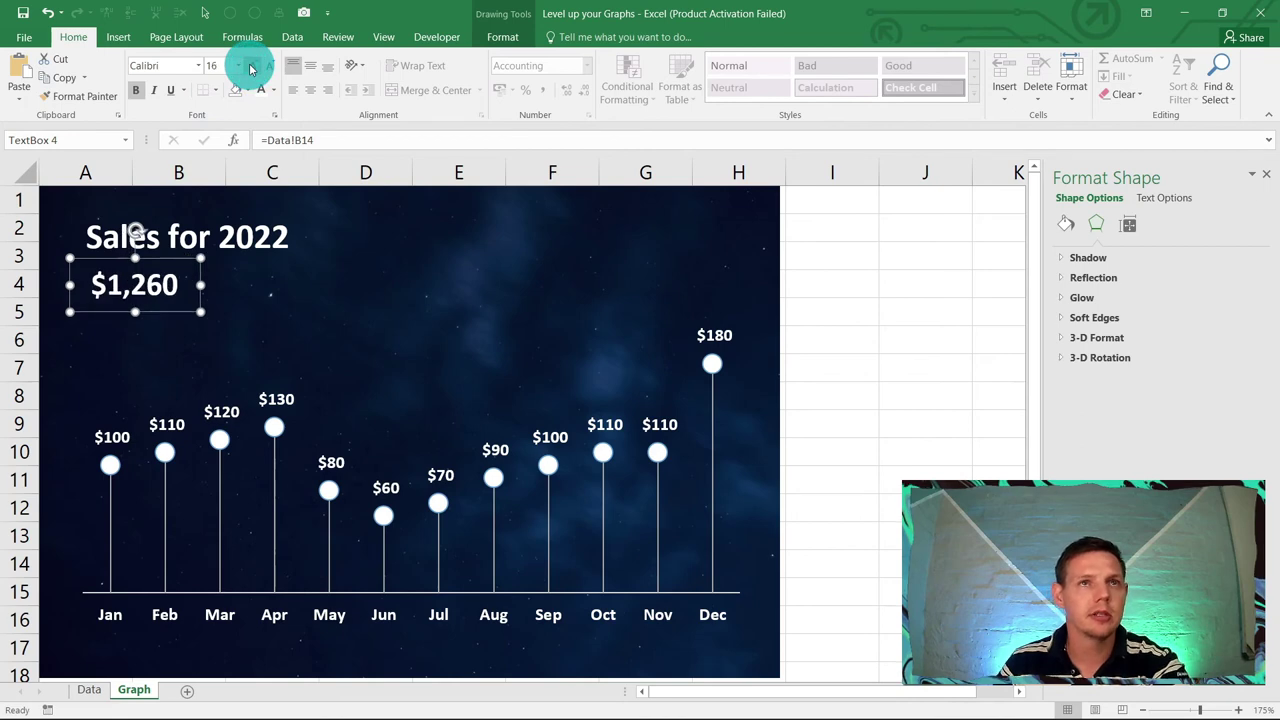
pyautogui.moveTo(175, 313); pyautogui.dragTo(169, 315)
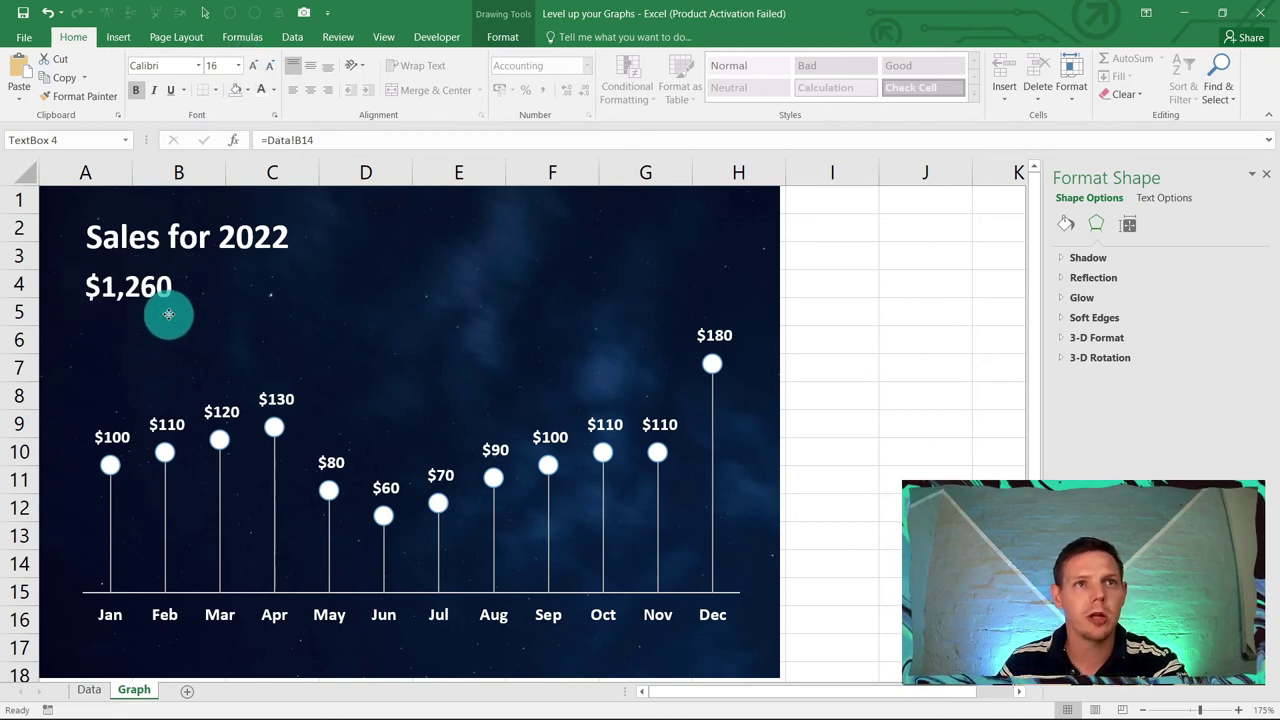
pyautogui.click(365, 296)
# Step: Set the May, June and July amounts on the Data sheet to 140, 130 and 150, and return to the Graph sheet
pyautogui.click(89, 690)
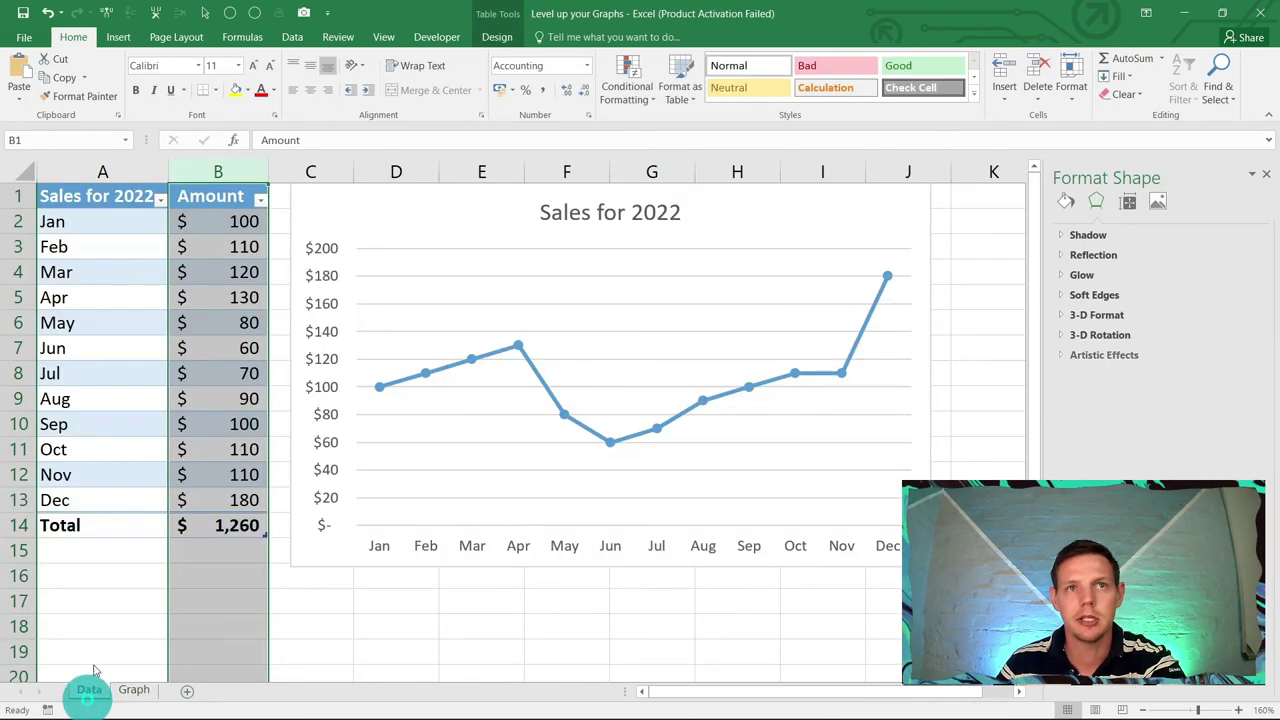
pyautogui.click(195, 322)
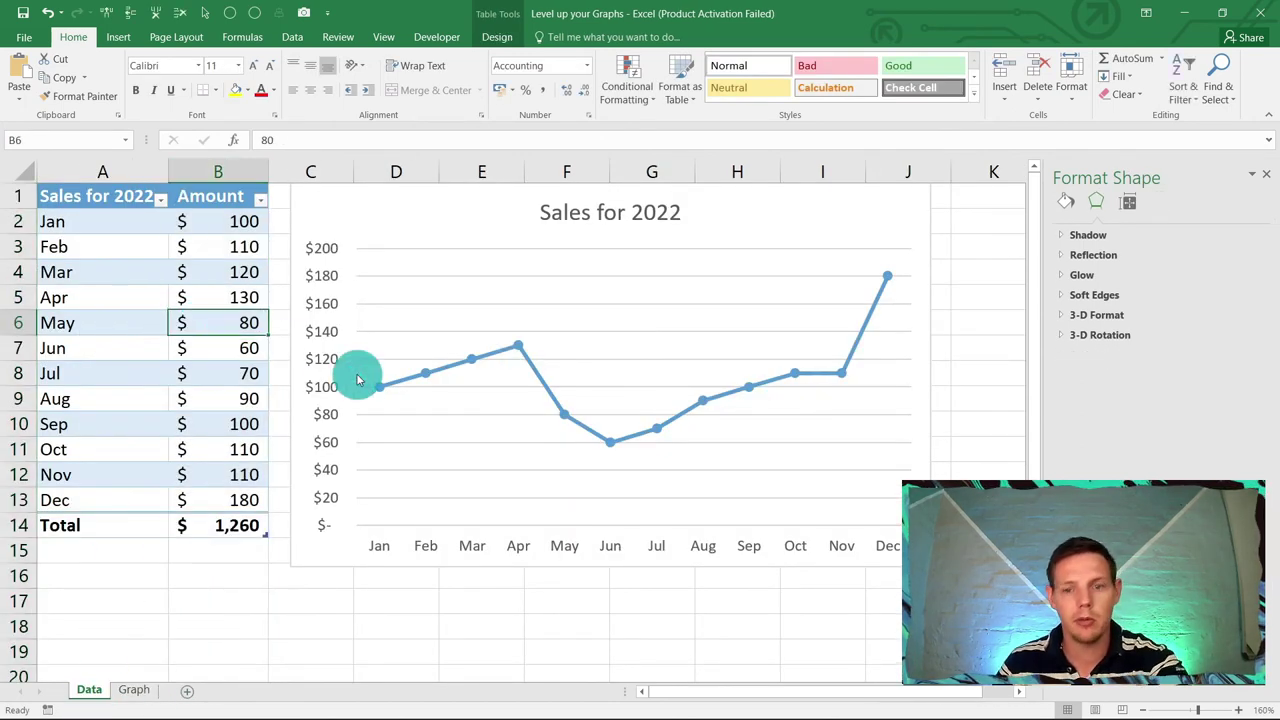
pyautogui.write('140')
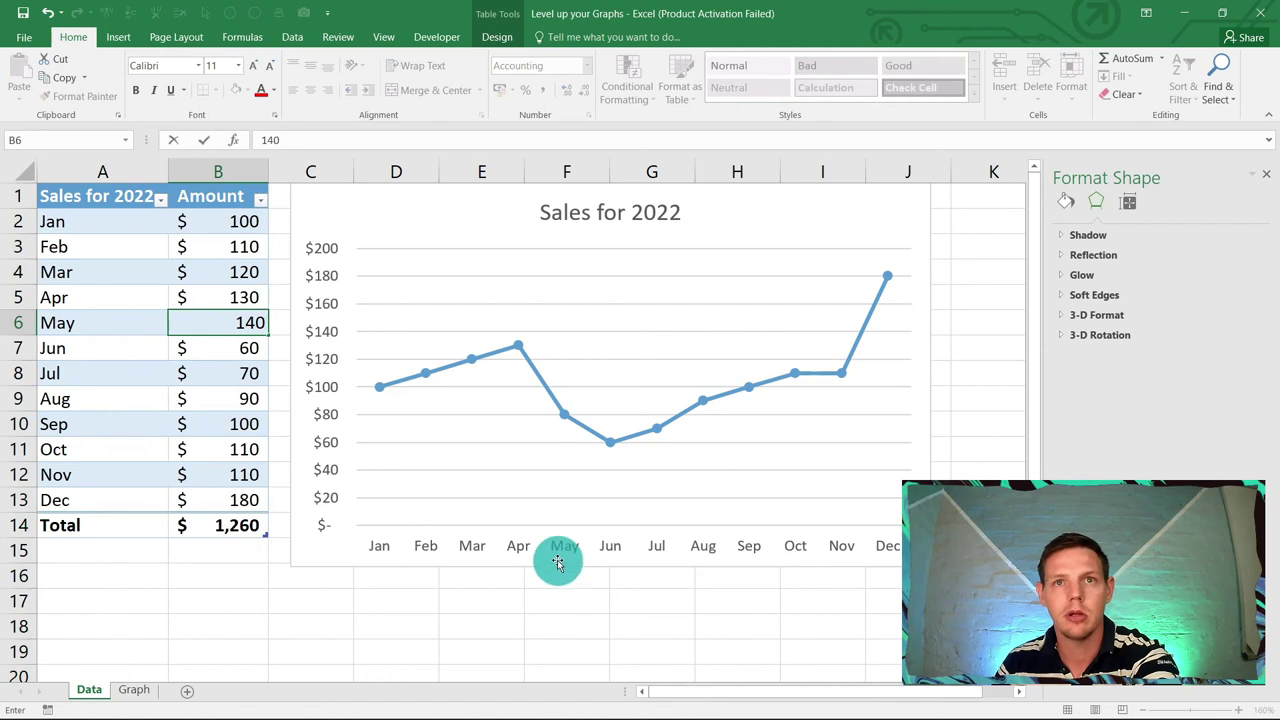
pyautogui.press('Return')
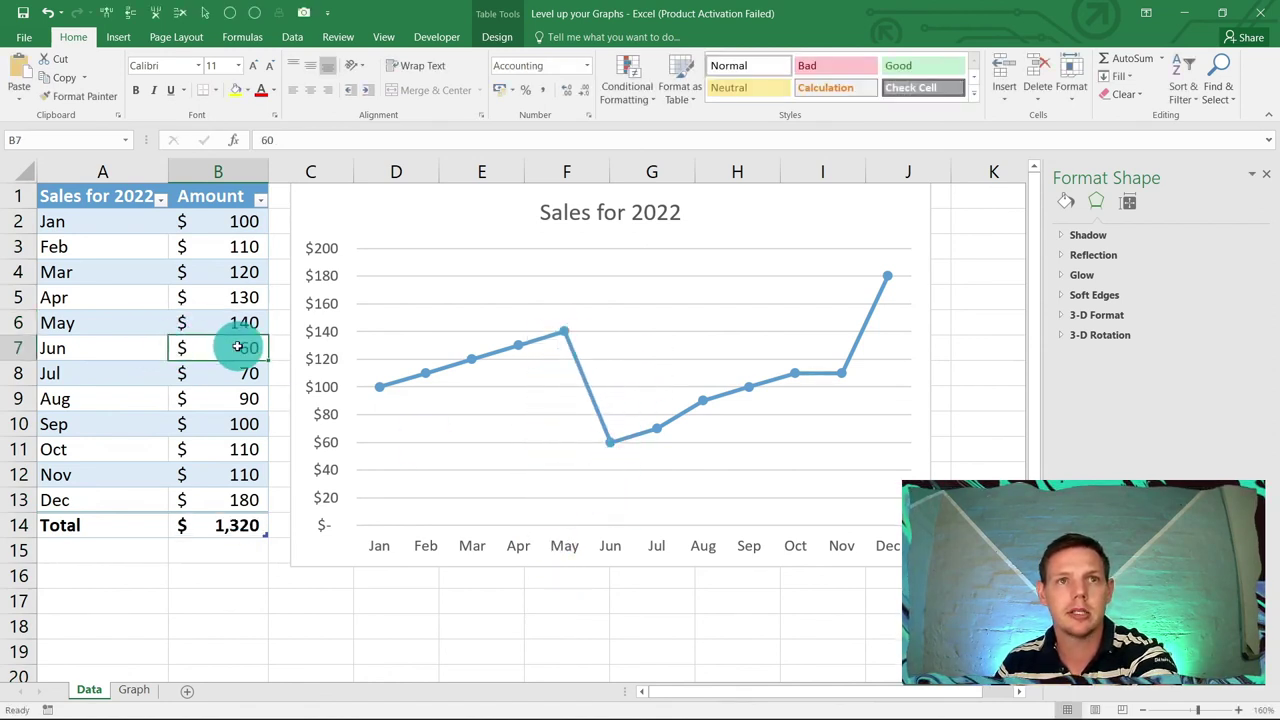
pyautogui.write('13')
pyautogui.press('Return')
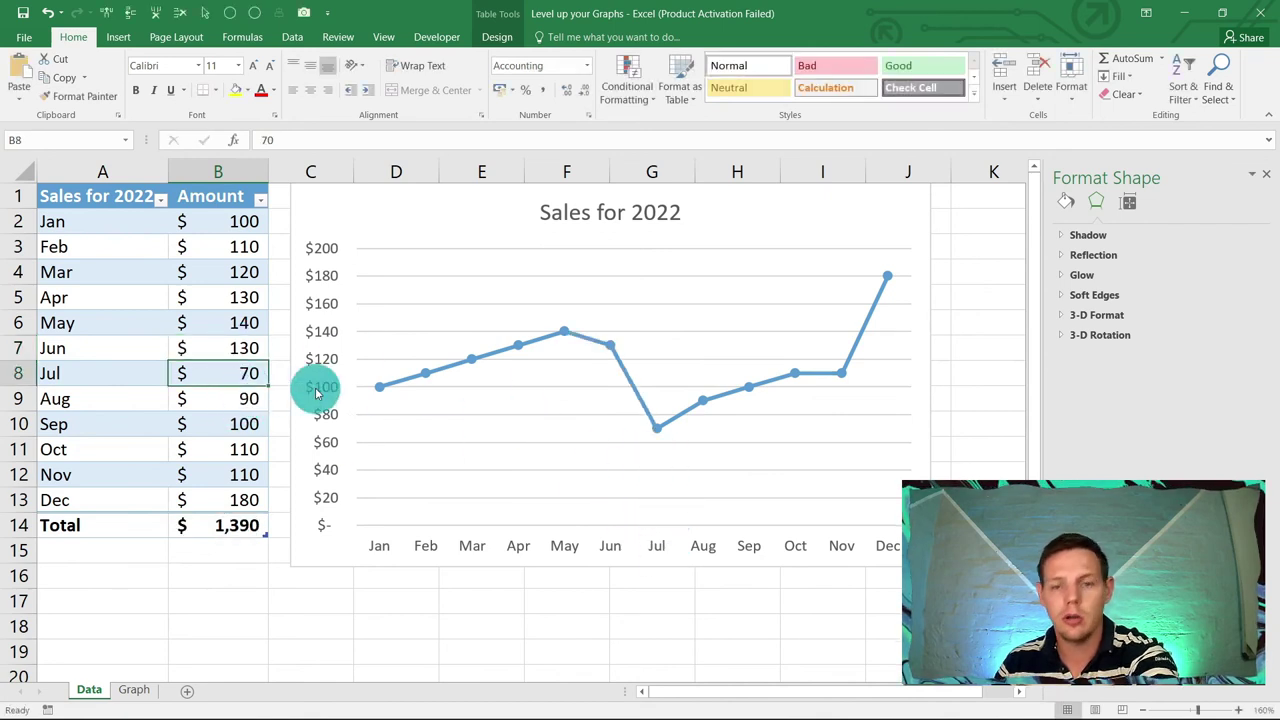
pyautogui.write('150')
pyautogui.press('Return')
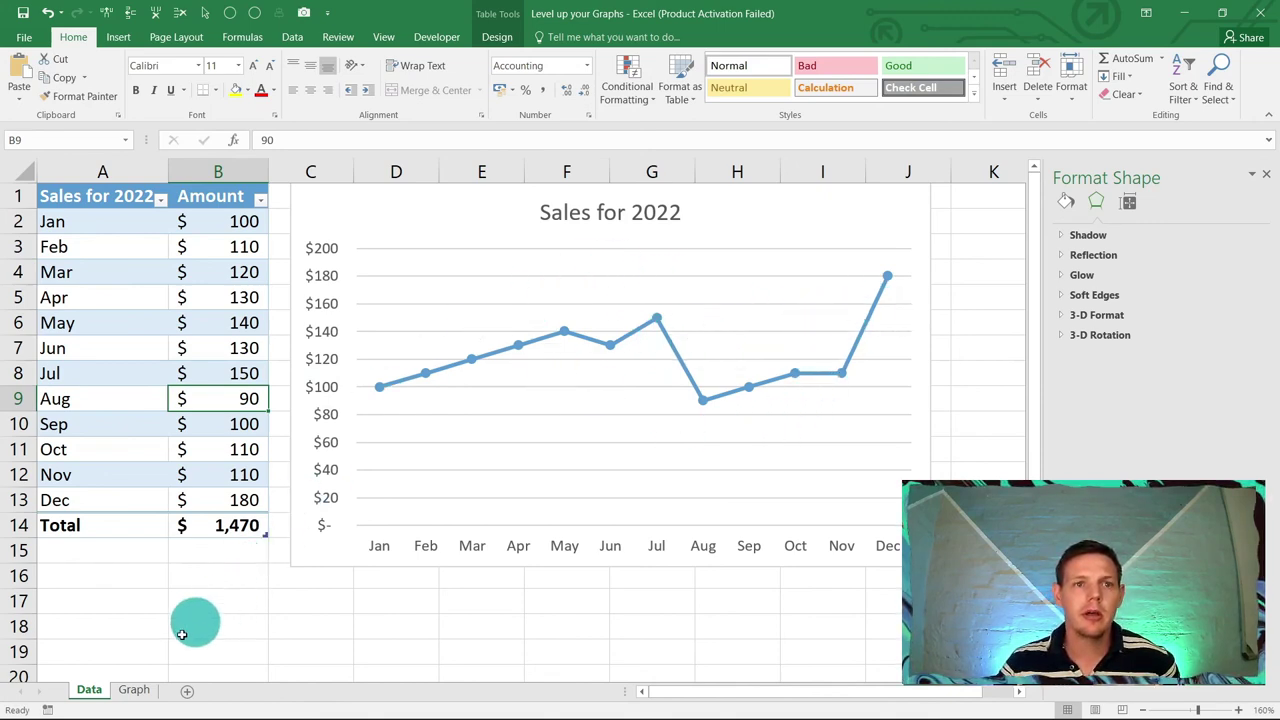
pyautogui.click(133, 690)
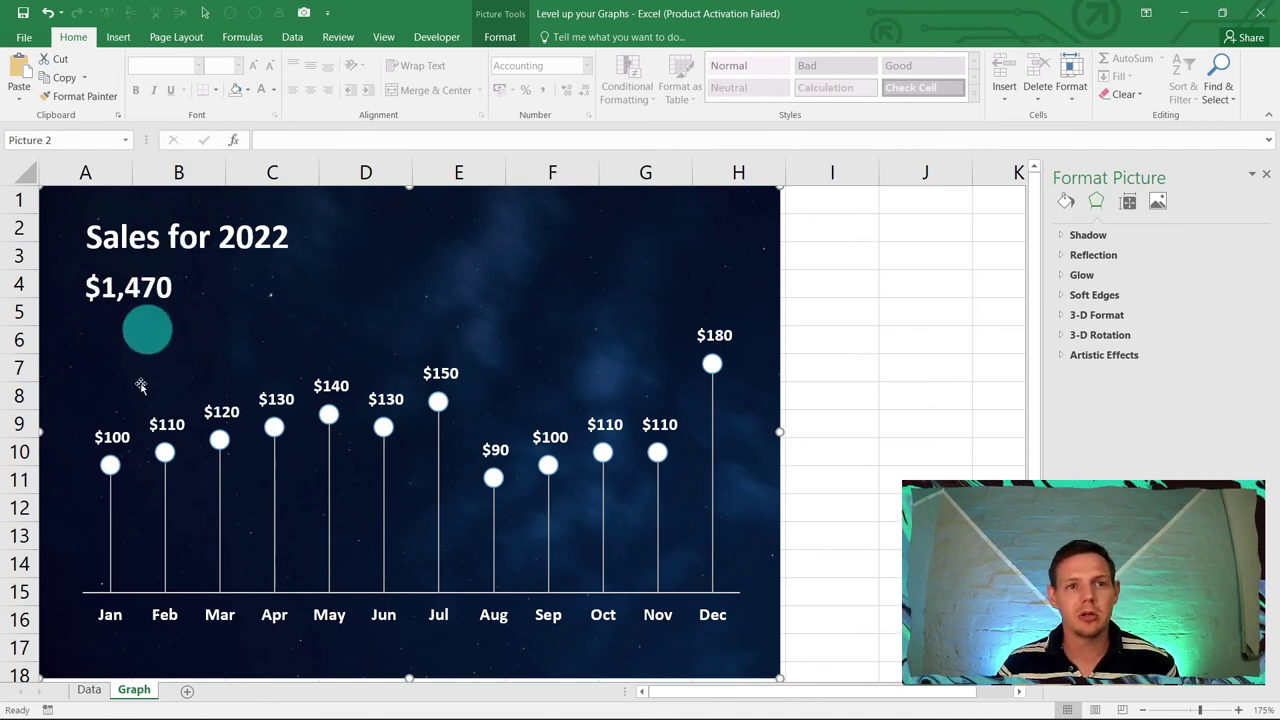
# Step: Change the header in cell A1 of the Data sheet to "Expenses for 2022" and autofit column A
pyautogui.click(88, 690)
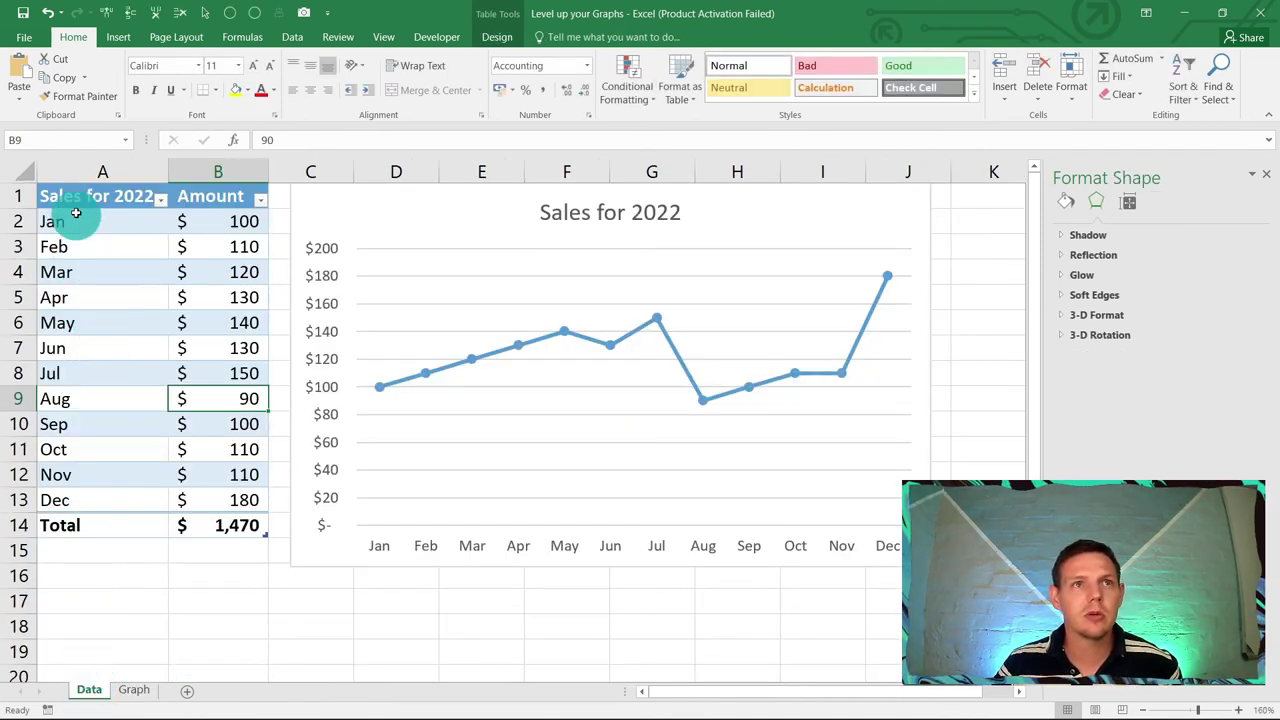
pyautogui.click(36, 196)
pyautogui.doubleClick(267, 140)
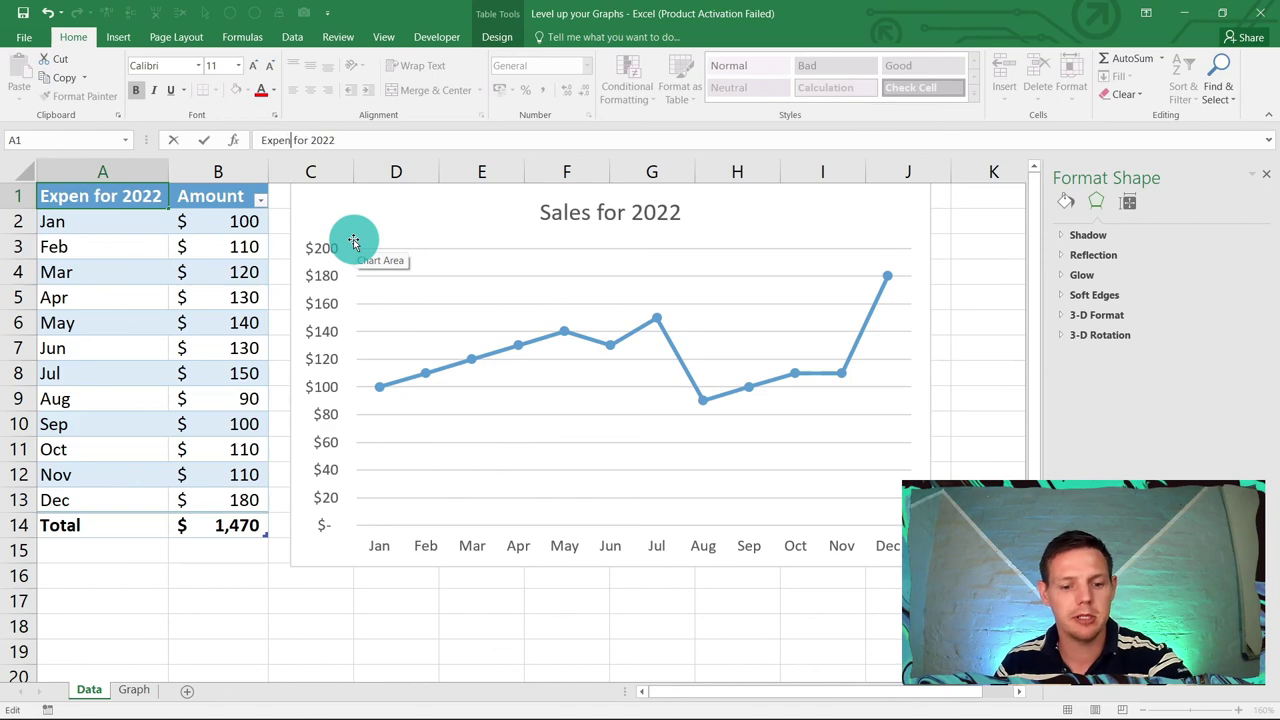
pyautogui.write('Expenses')
pyautogui.press('Return')
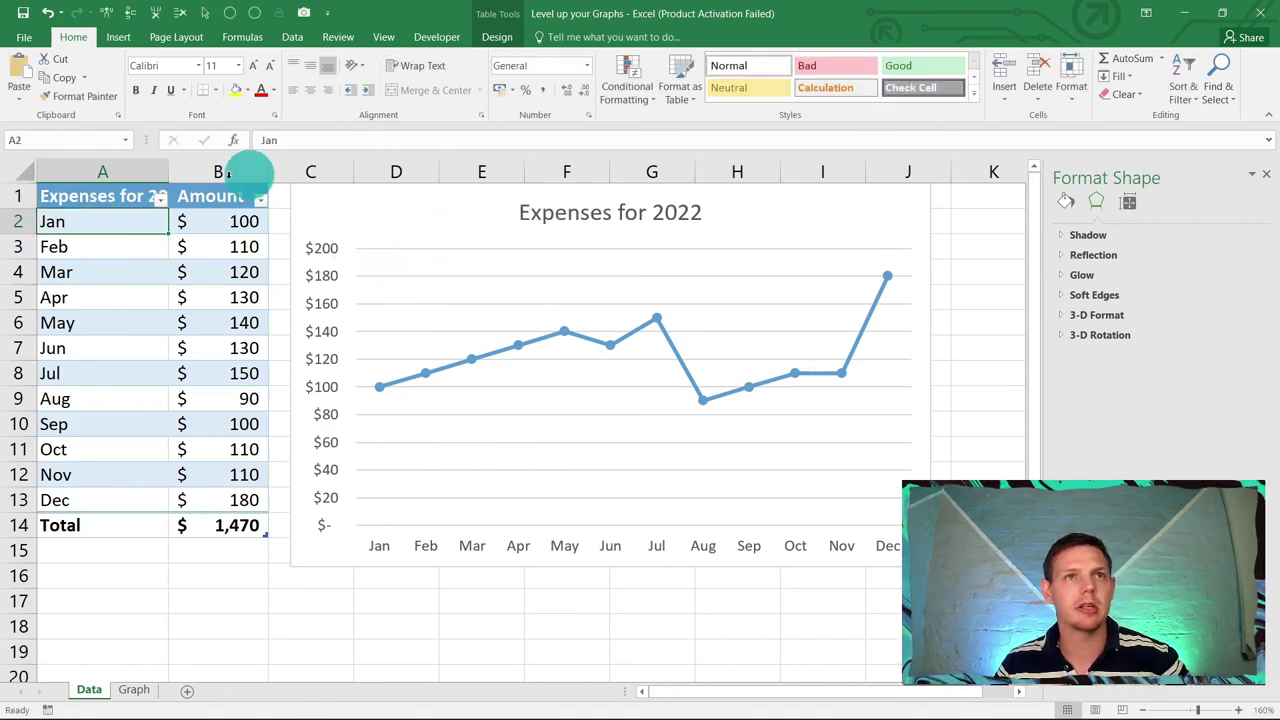
pyautogui.doubleClick(168, 170)
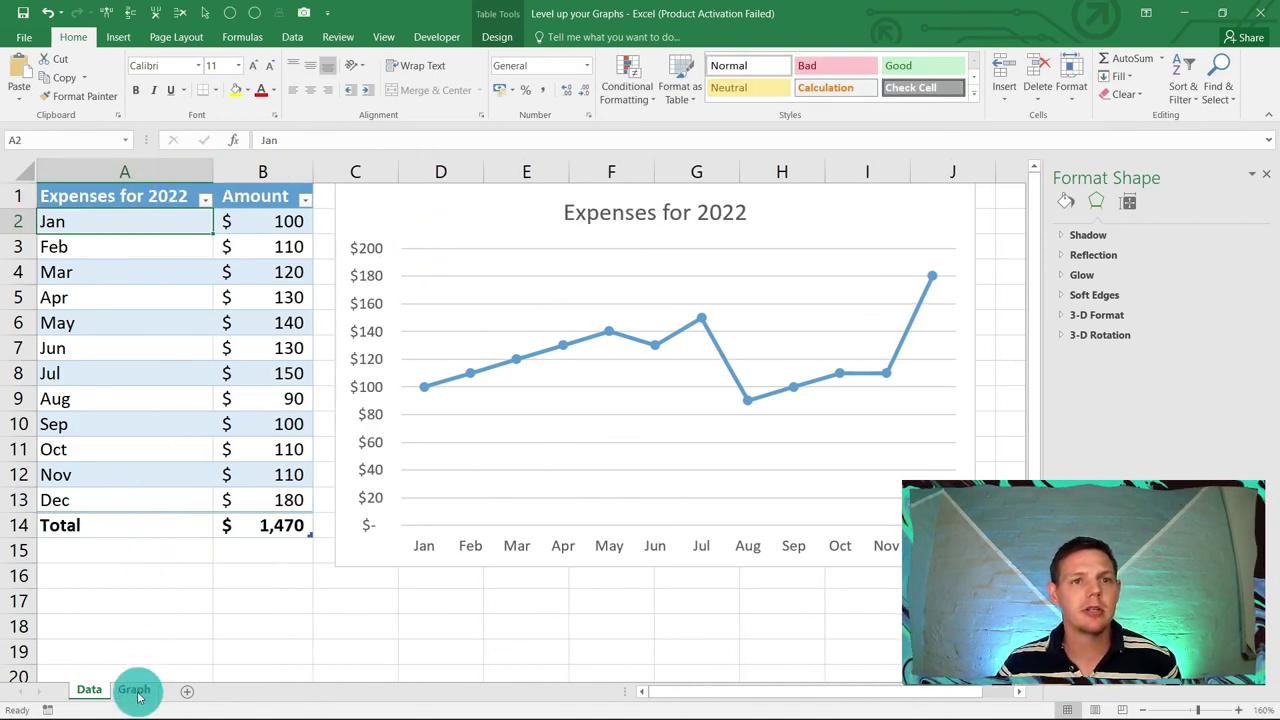
# Step: Widen the title text box on the Graph sheet to near the end of column D so the full title fits
pyautogui.click(134, 690)
pyautogui.click(282, 228)
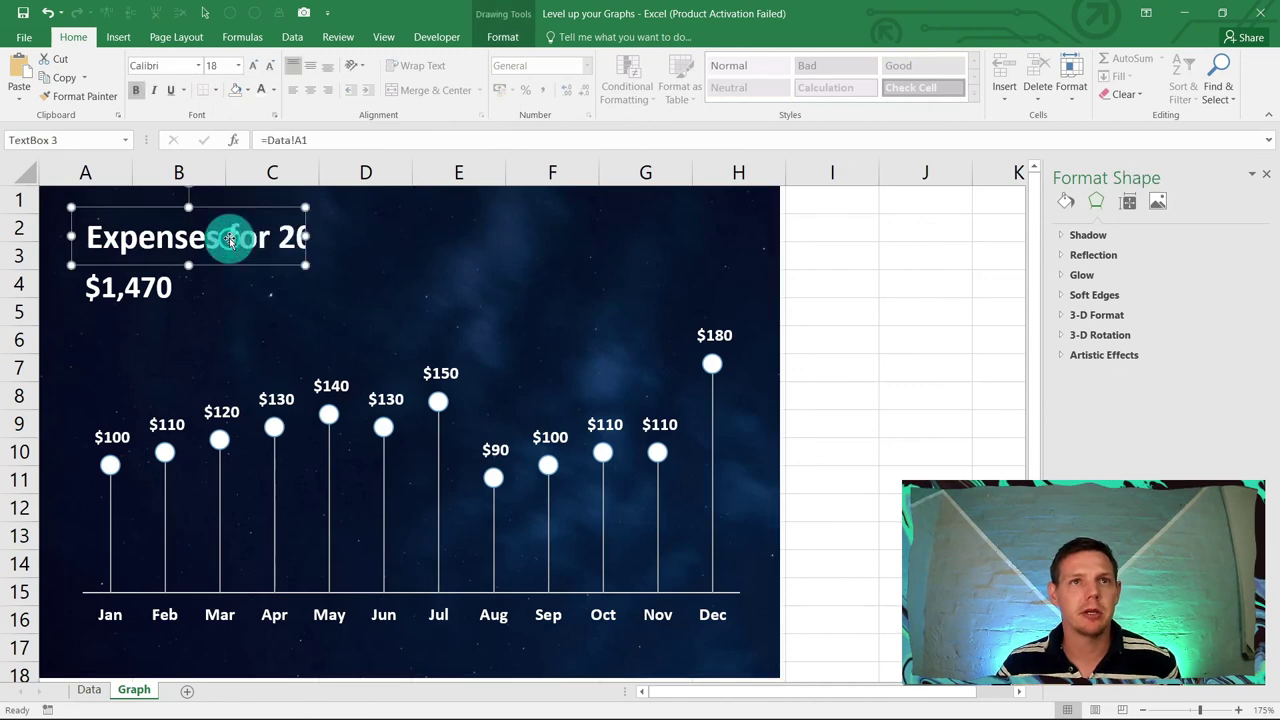
pyautogui.moveTo(305, 237); pyautogui.dragTo(397, 245)
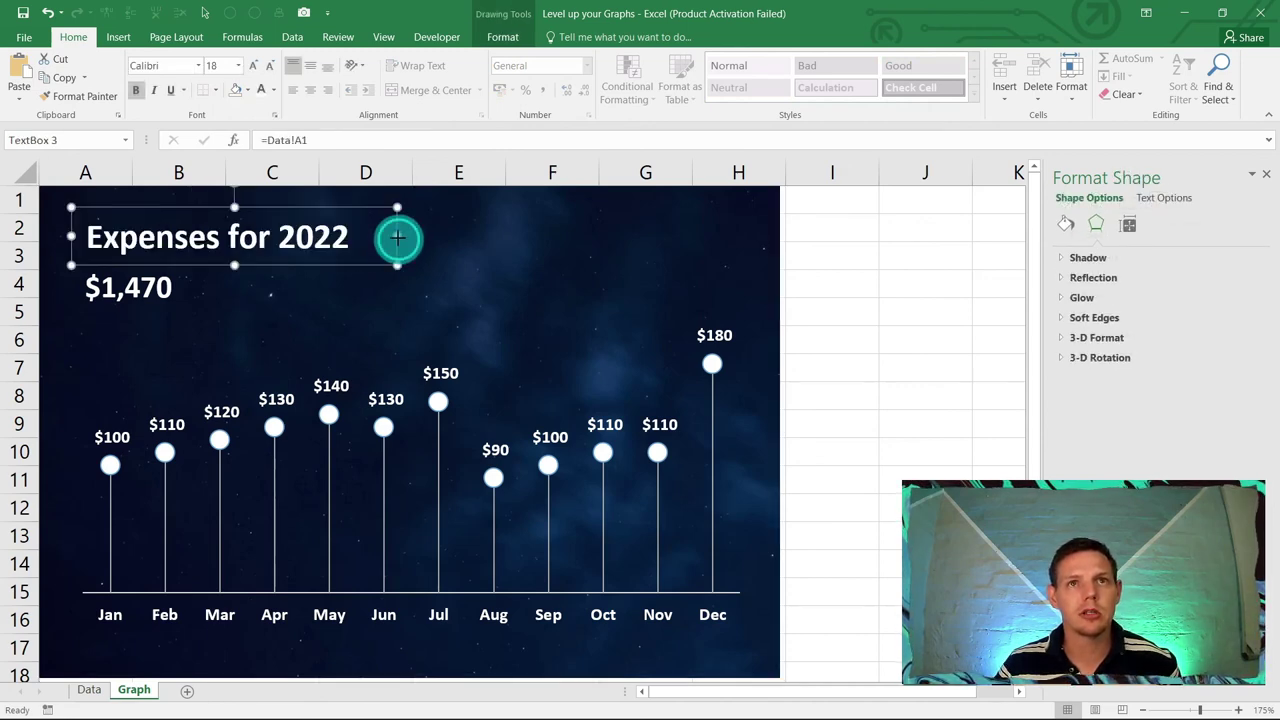
pyautogui.click(814, 281)
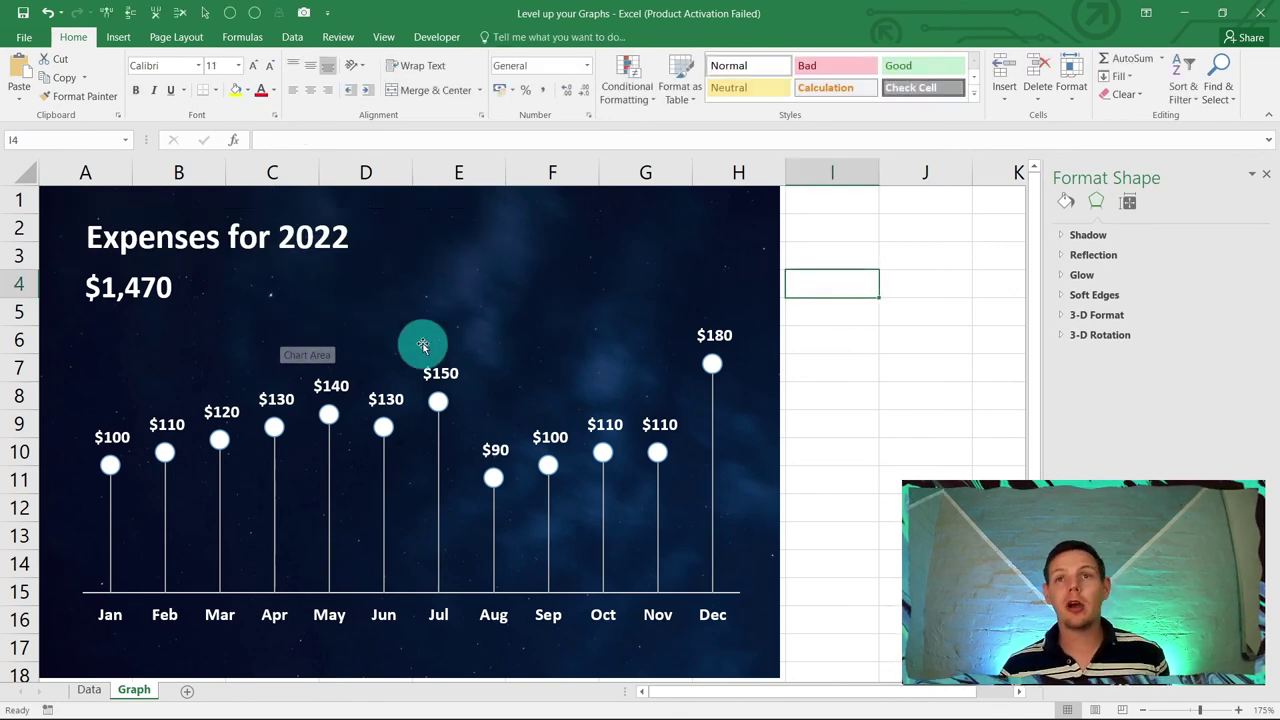
# Step: Close the formatting pane, hide the Graph sheet's gridlines, headings and formula bar, and collapse the ribbon
pyautogui.click(1267, 177)
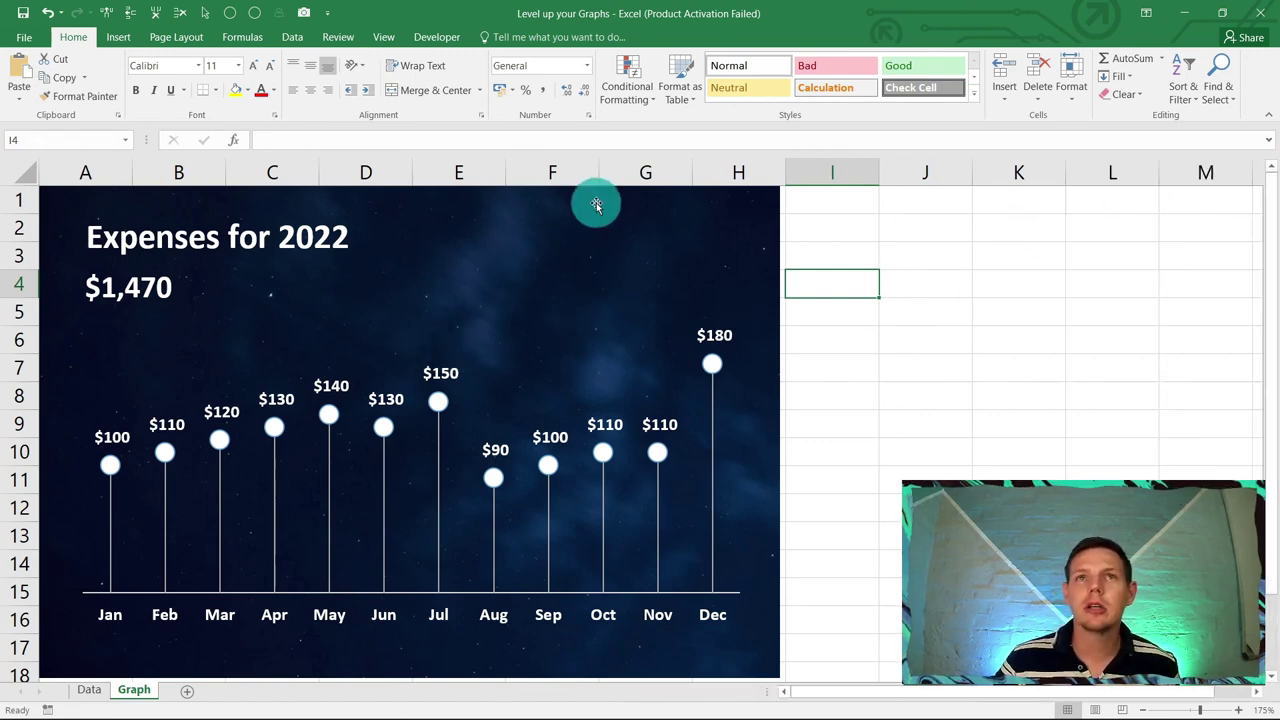
pyautogui.click(385, 37)
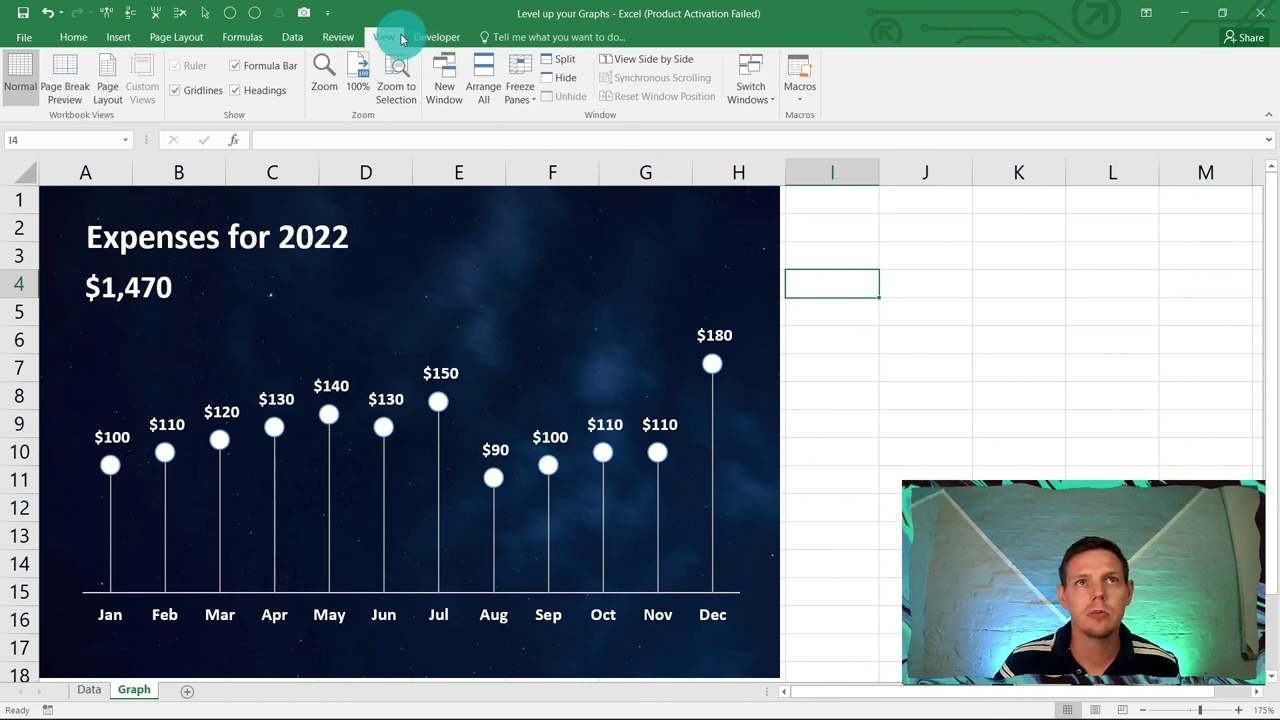
pyautogui.click(194, 92)
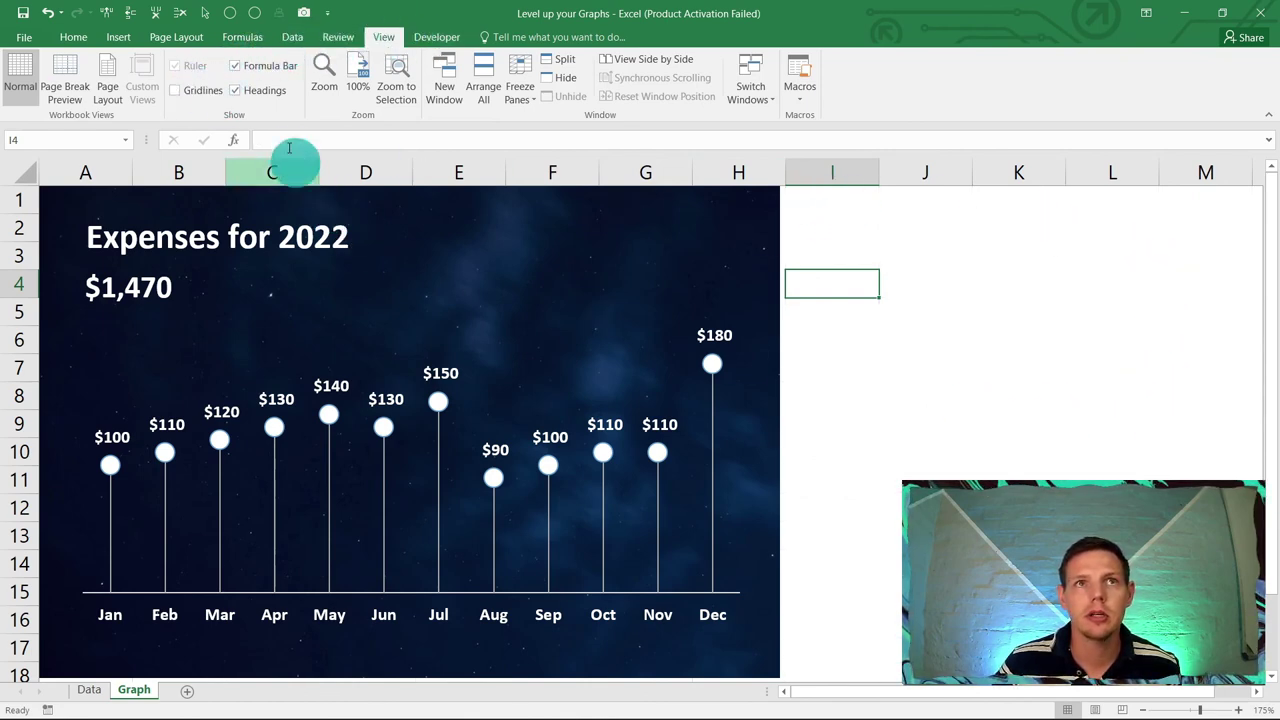
pyautogui.click(240, 90)
pyautogui.click(238, 68)
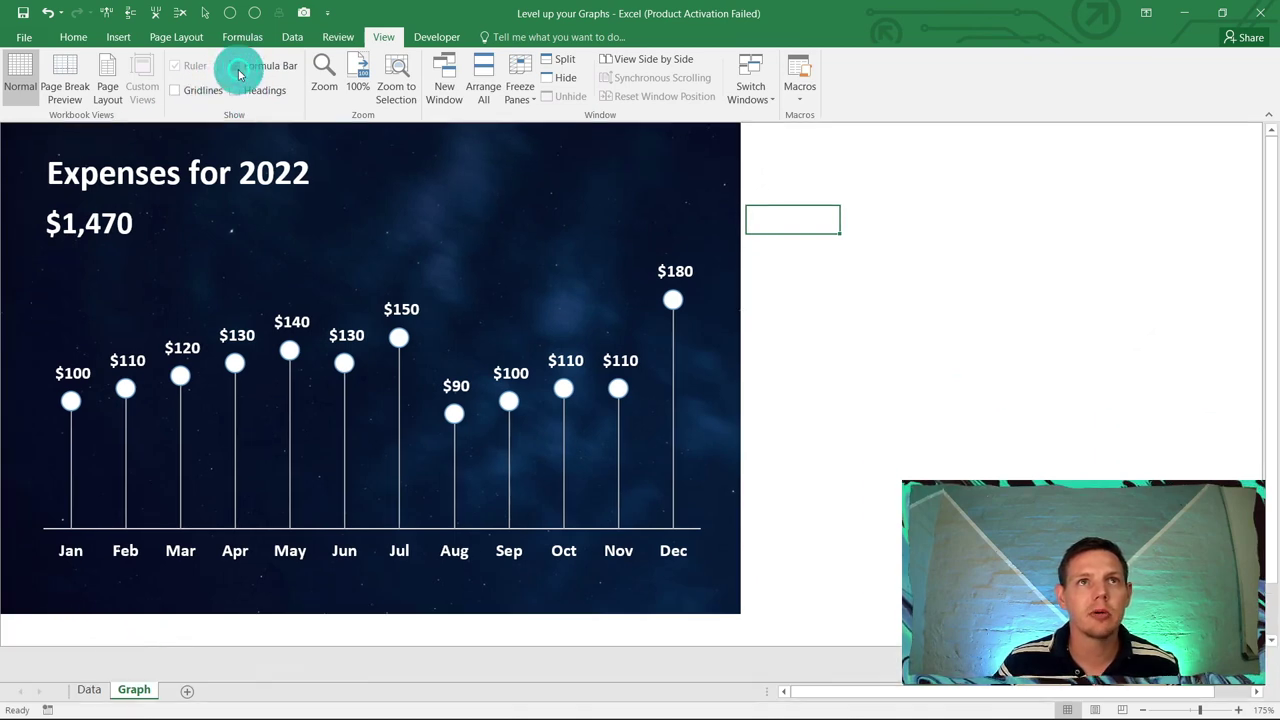
pyautogui.click(1269, 121)
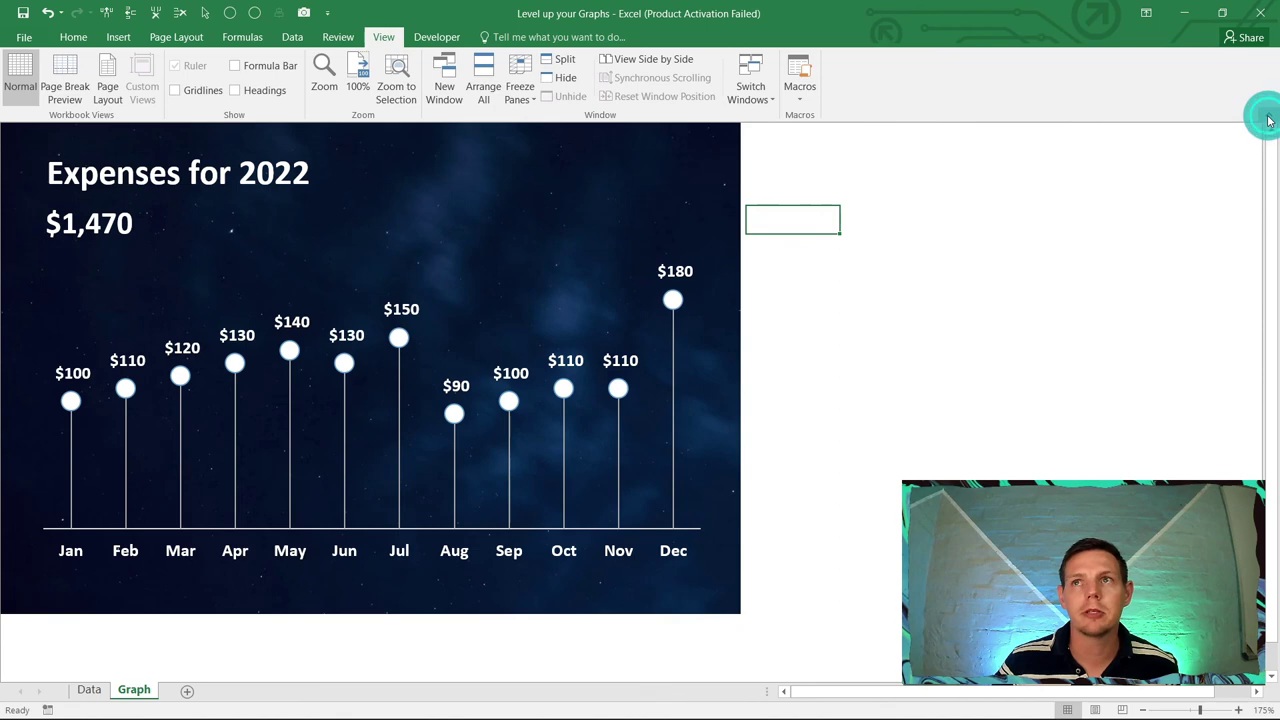
pyautogui.click(1020, 140)
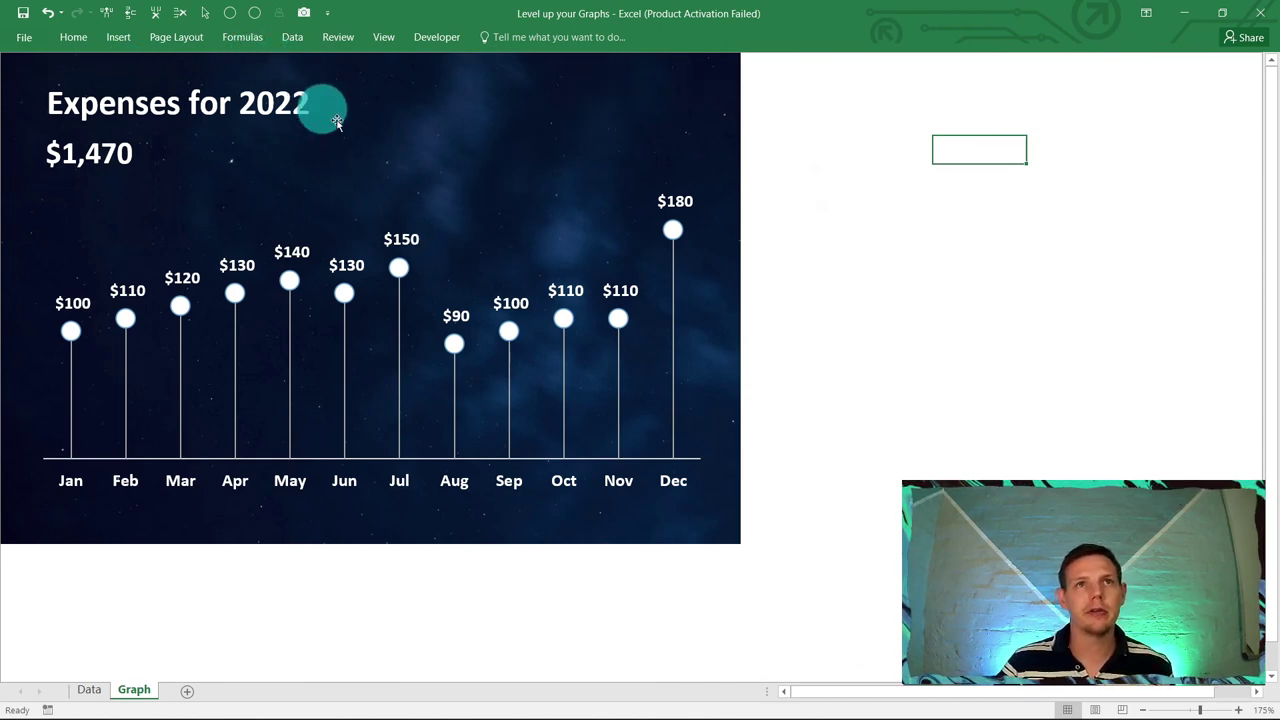
# Step: Keep the ribbon permanently expanded again and turn the Graph sheet's gridlines back on
pyautogui.click(385, 40)
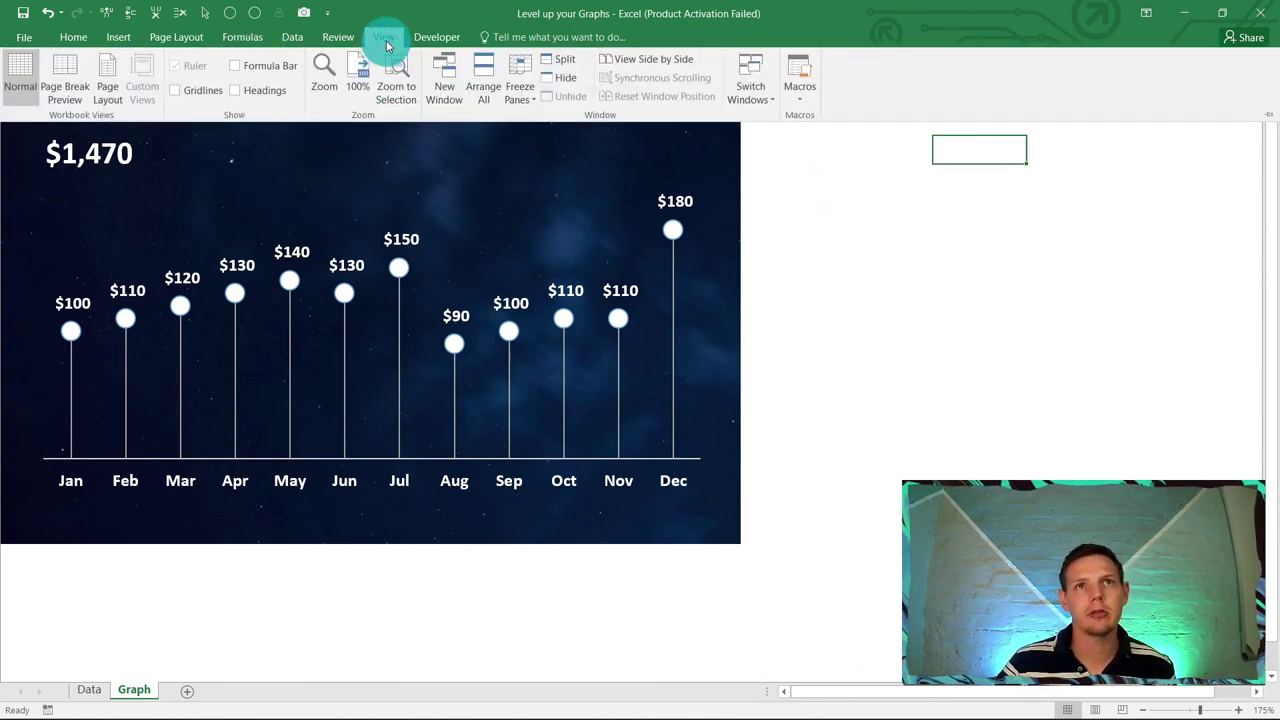
pyautogui.click(1269, 117)
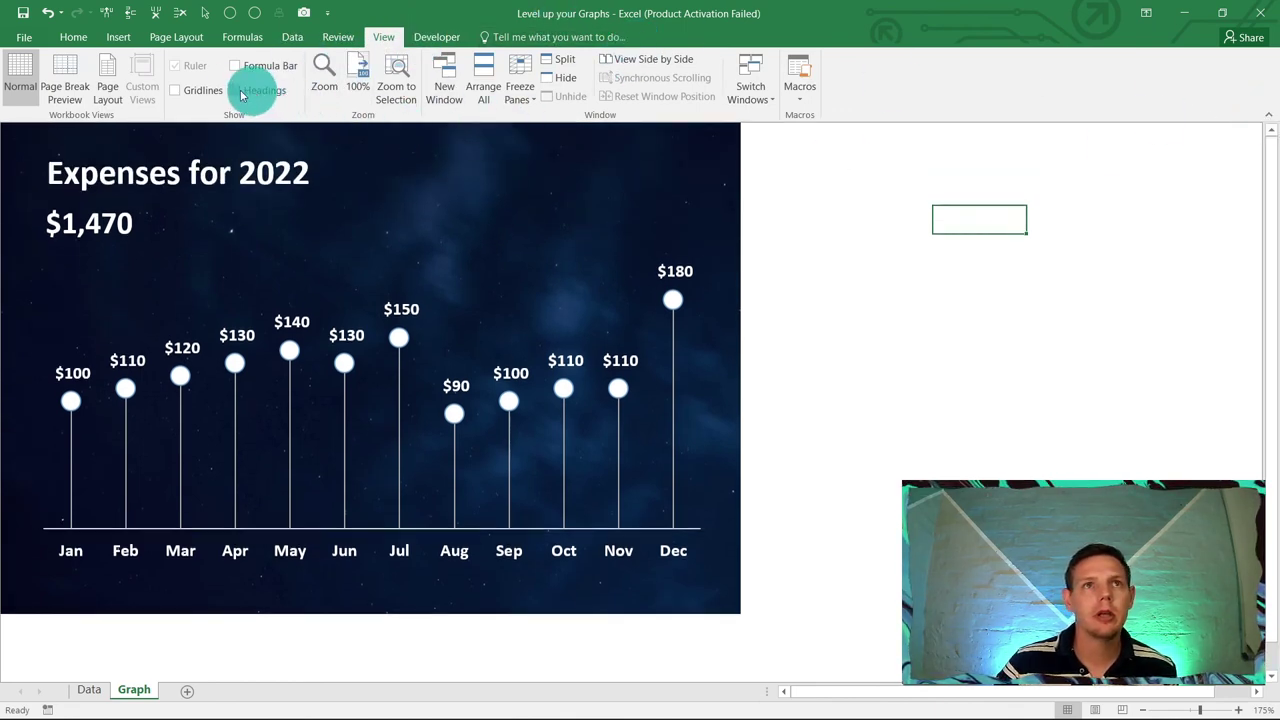
pyautogui.click(196, 90)
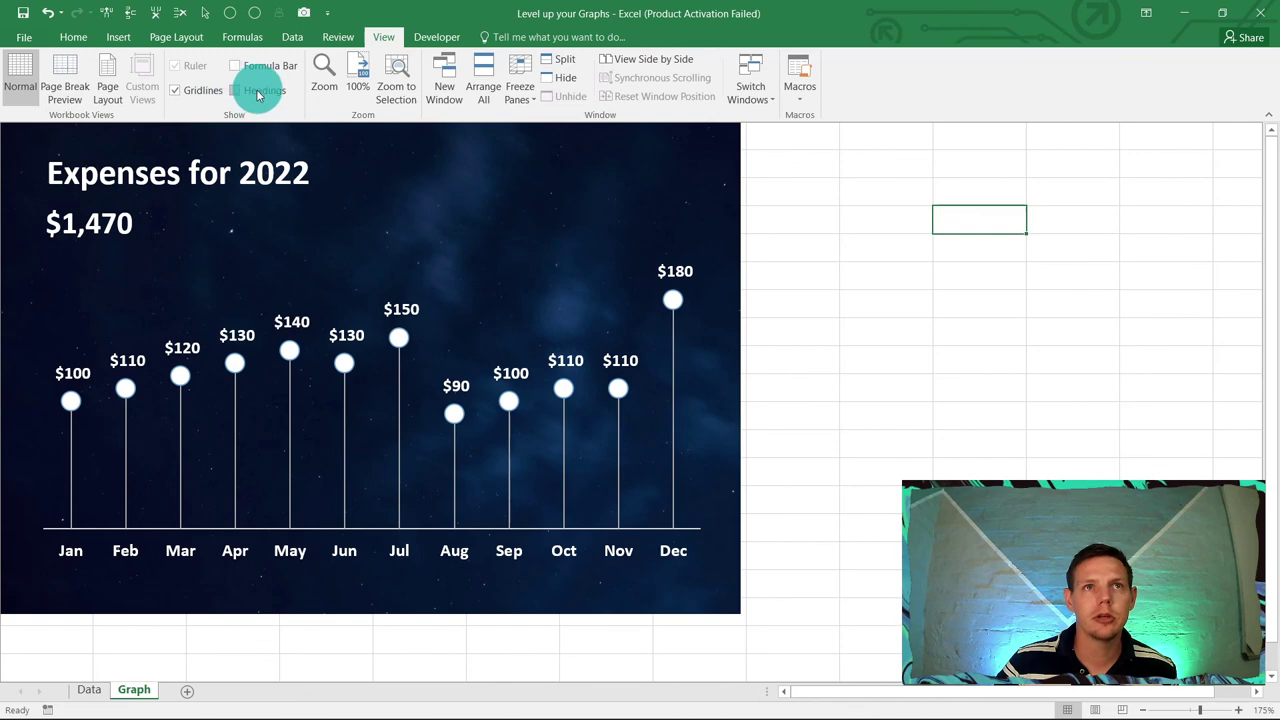